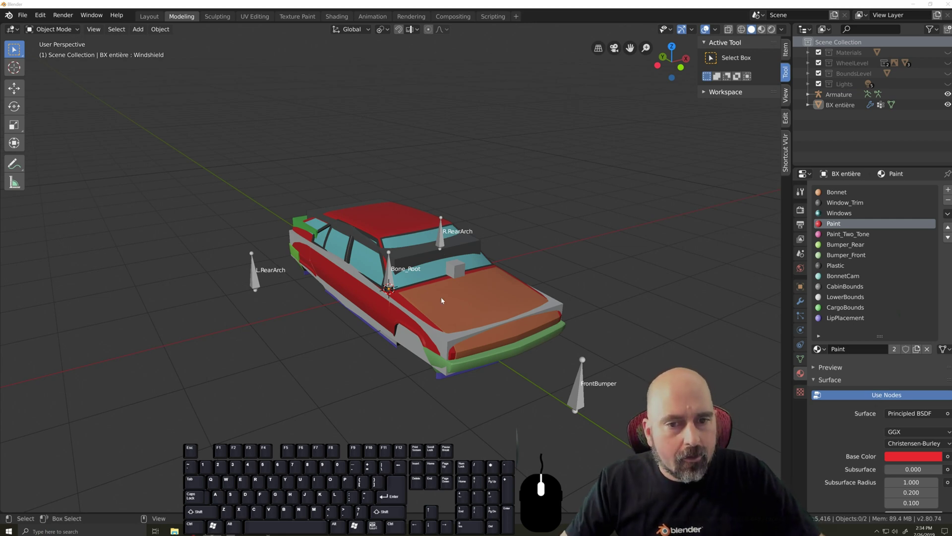
- Hide the armature and examine the BX entière car body on its own from several angles
left_click(947, 94)
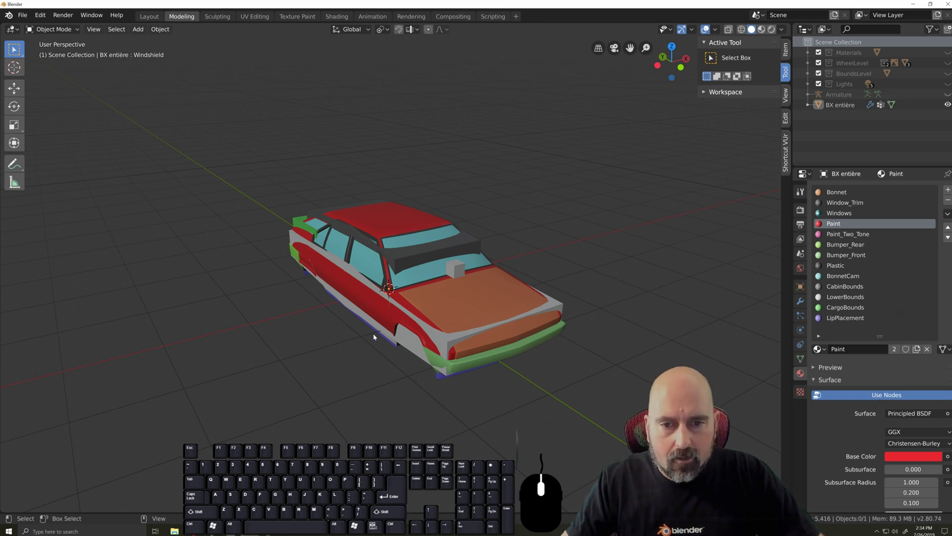
scroll(374, 336, "up", 1)
scroll(389, 305, "down", 1)
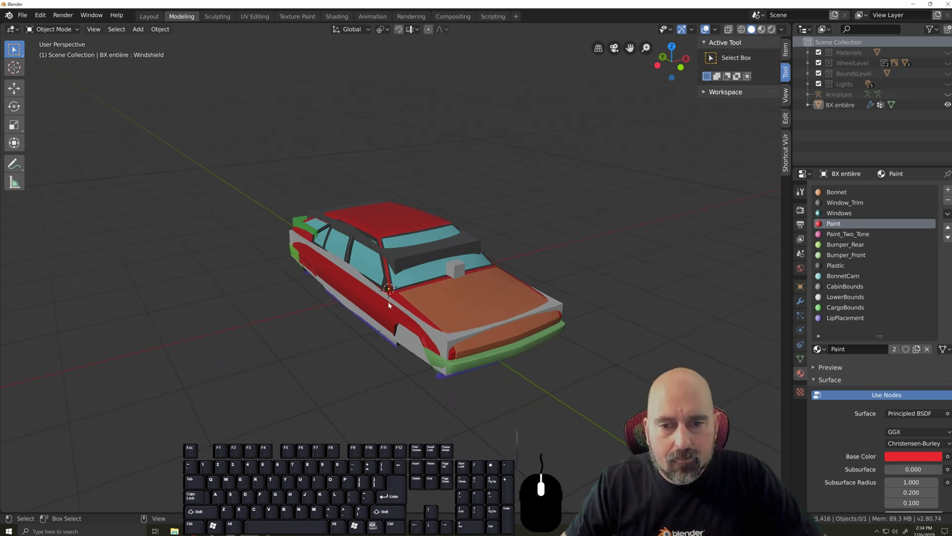
left_click(388, 304)
scroll(388, 382, "up", 1)
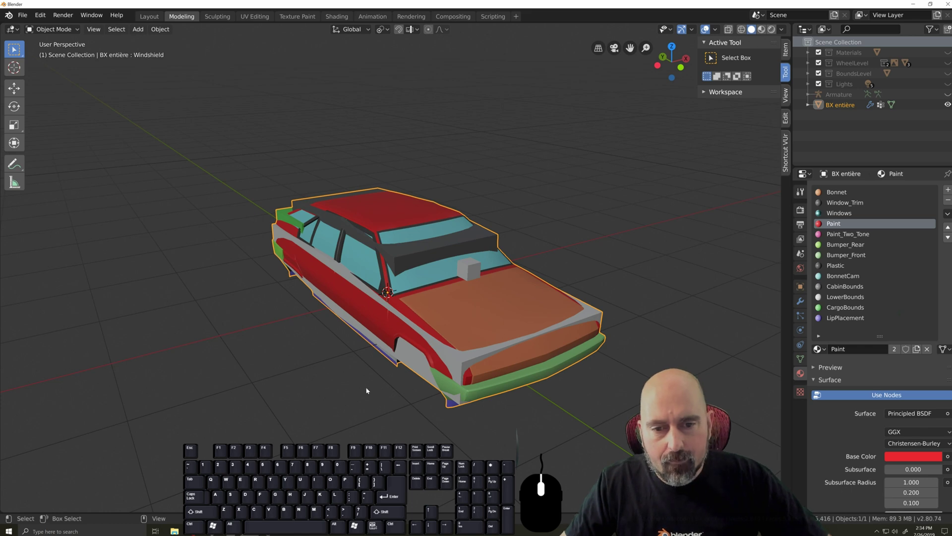
middle_click_drag(367, 391, 403, 381)
scroll(412, 381, "up", 1)
scroll(398, 390, "up", 3)
scroll(439, 383, "down", 5)
scroll(402, 384, "down", 1)
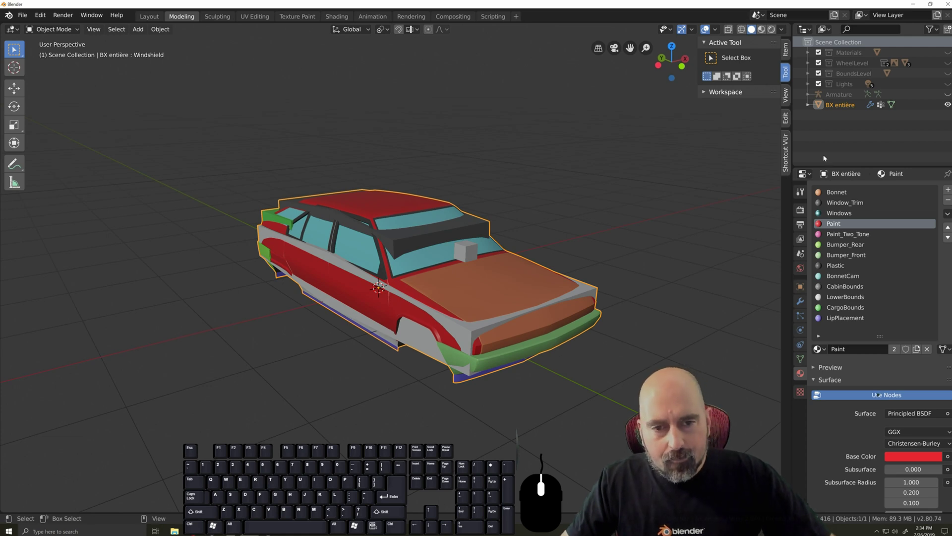
- Show the armature and test-move its L.RearArch and FrontBumper bones in Pose Mode, cancelling each move and returning to Object Mode
left_click(948, 95)
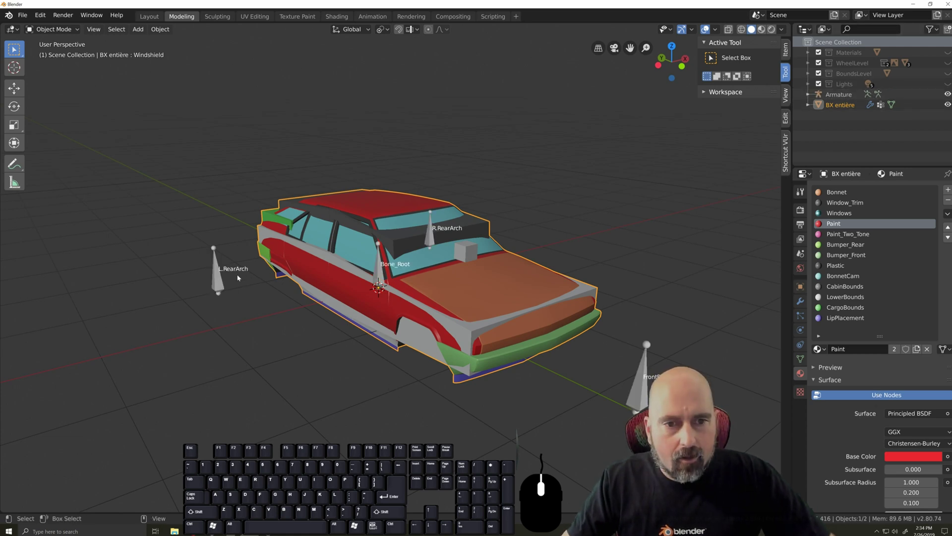
left_click(431, 223)
scroll(427, 308, "down", 1)
middle_click_drag(426, 309, 423, 317)
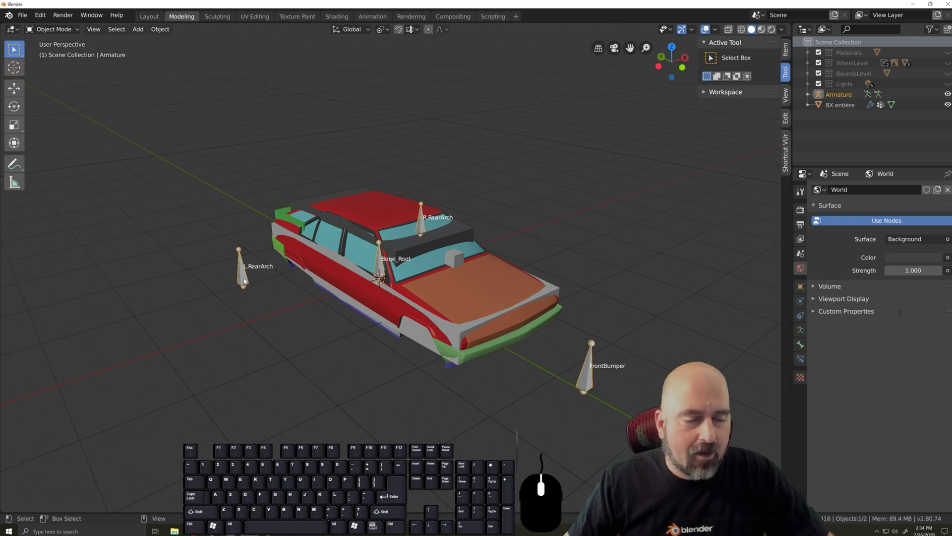
key("ctrl+Tab")
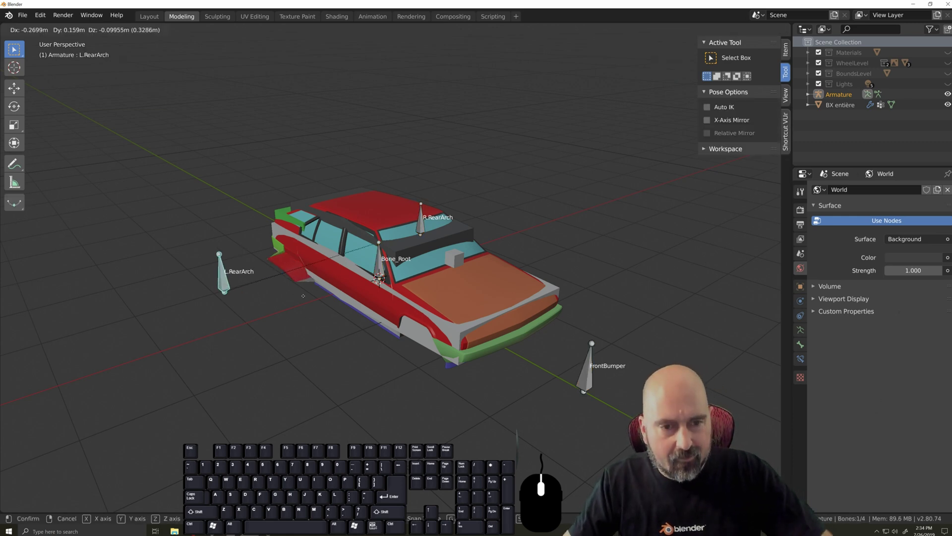
left_click(591, 389)
key("g")
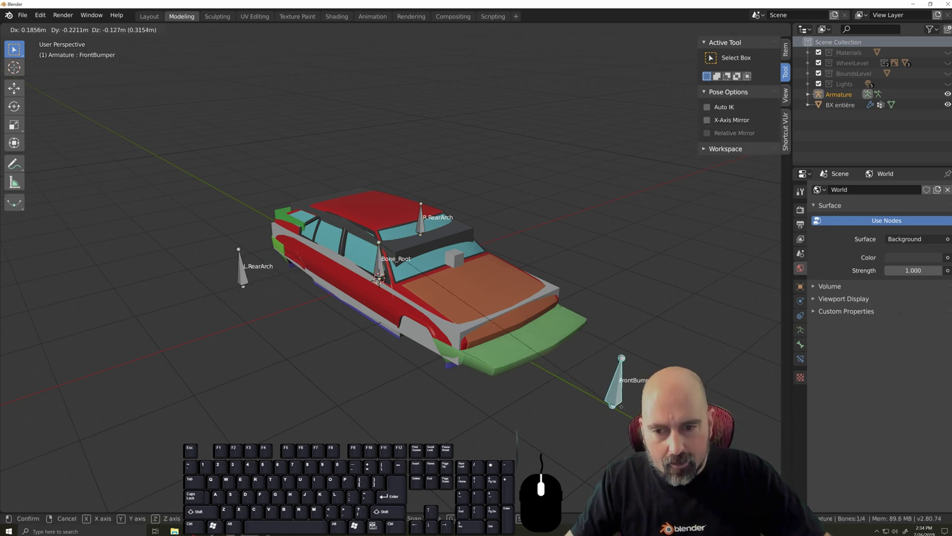
right_click(584, 403)
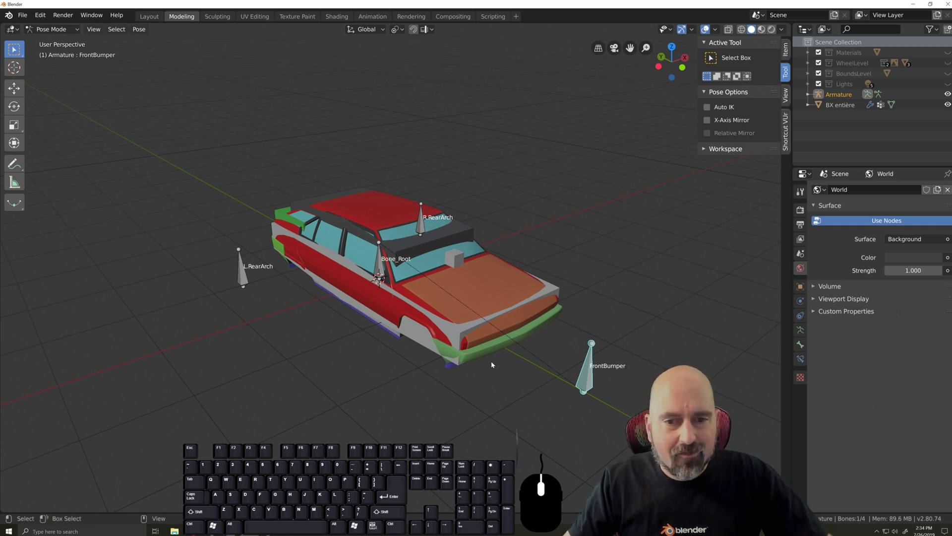
key("ctrl+Tab")
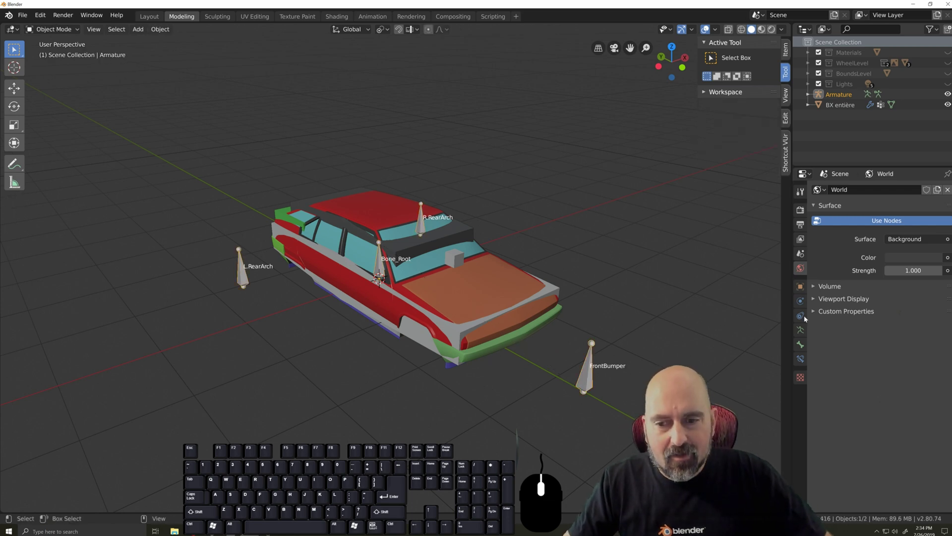
- Test the Windshield shape key on the BX entière car body, reset its value to 0.000 and clear the selection
left_click(510, 296)
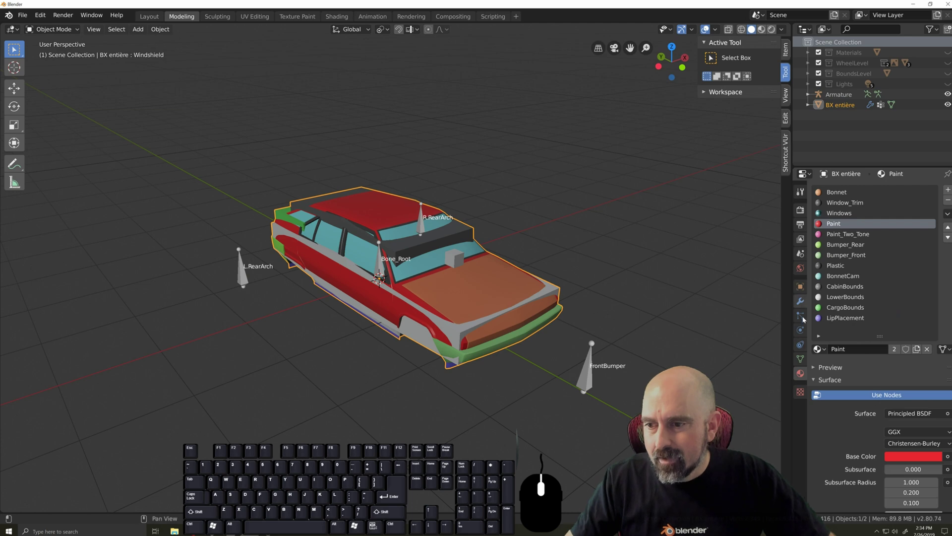
left_click(800, 358)
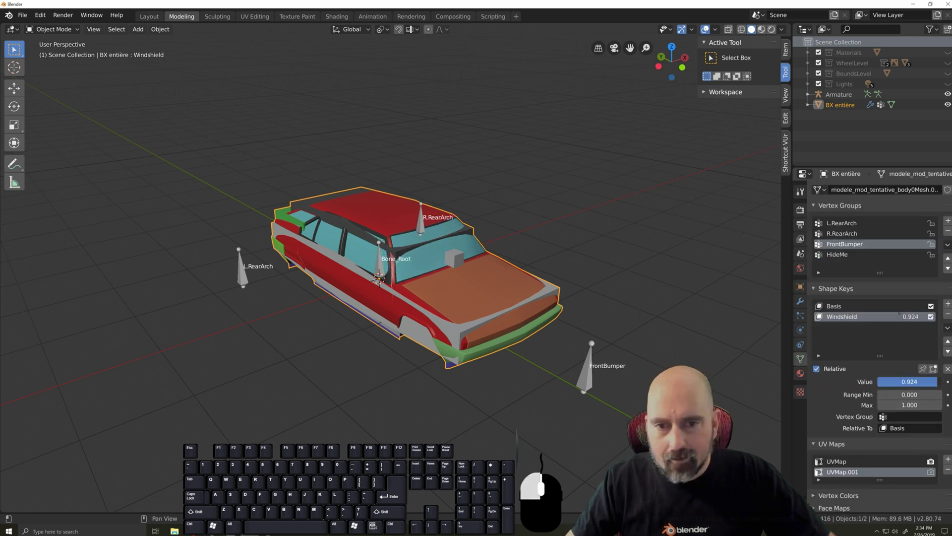
left_click(519, 436)
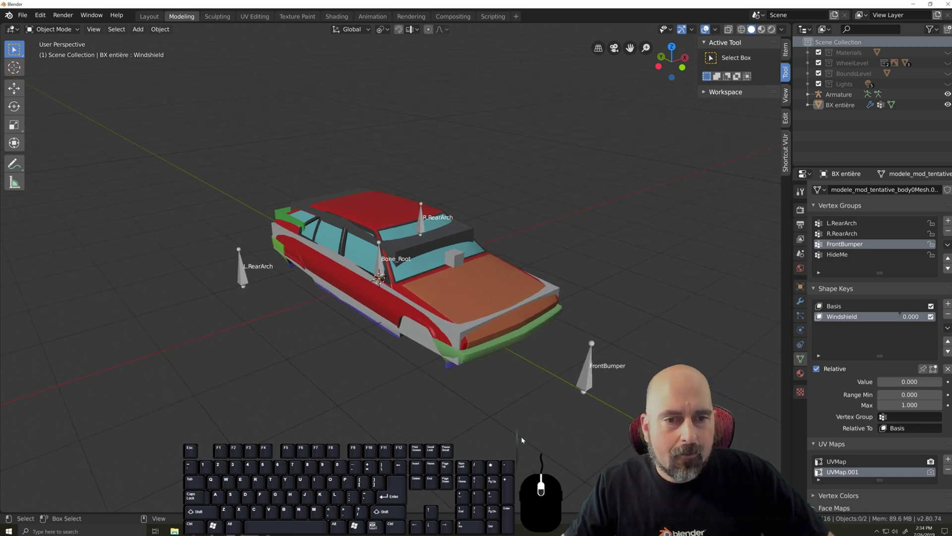
- Examine the car body and its surrounding bones from several angles and distances
middle_click_drag(521, 439, 520, 321)
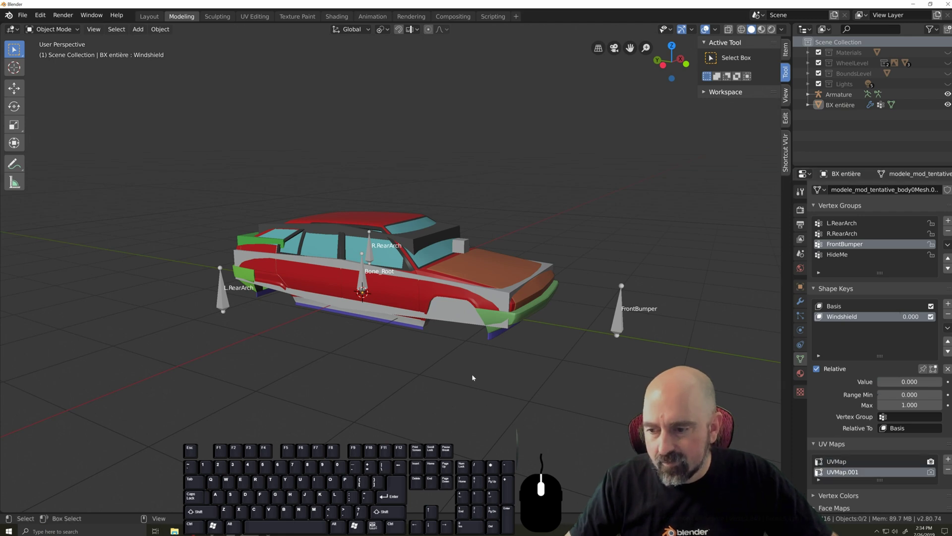
scroll(569, 369, "up", 2)
middle_click_drag(569, 369, 500, 363)
scroll(500, 405, "down", 2)
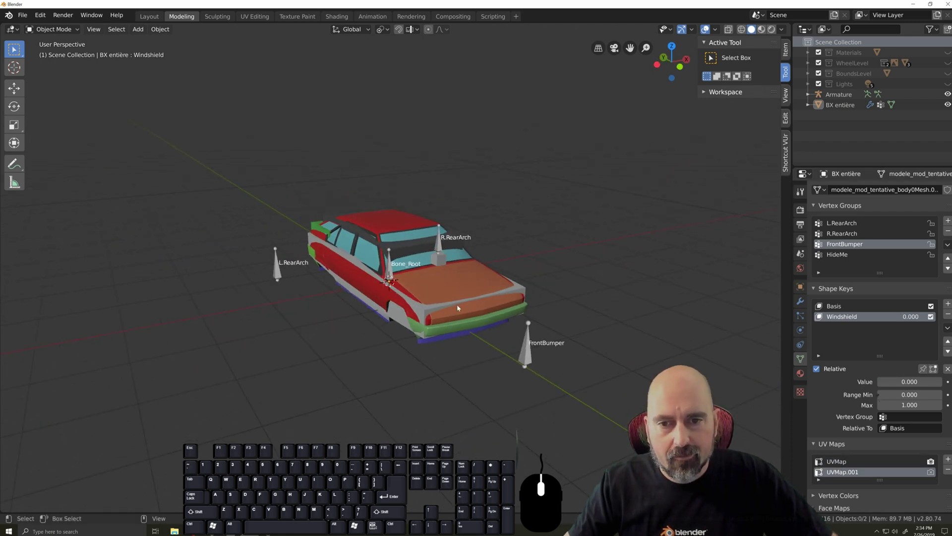
scroll(452, 314, "up", 2)
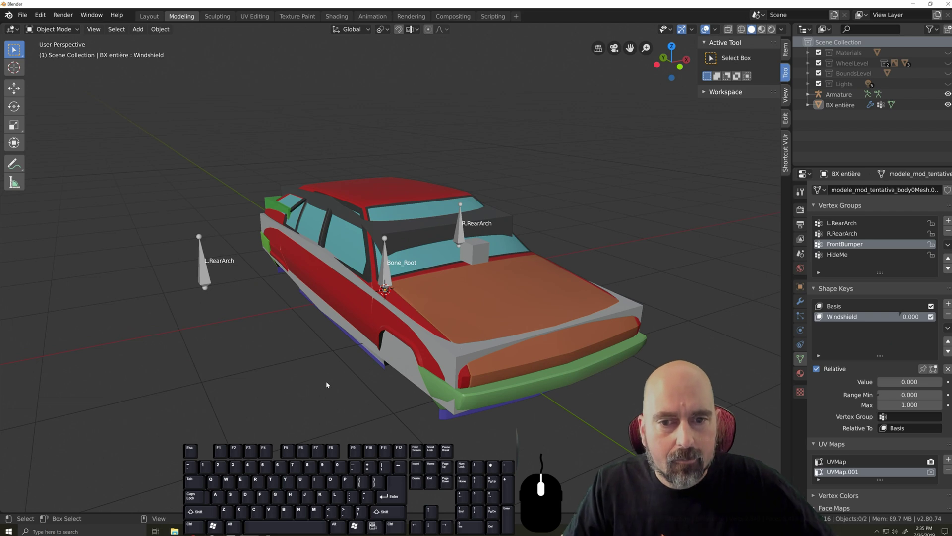
scroll(330, 378, "down", 1)
mouse_move(376, 386)
middle_mouse_down()
mouse_move(412, 391)
mouse_move(390, 382)
middle_mouse_up()
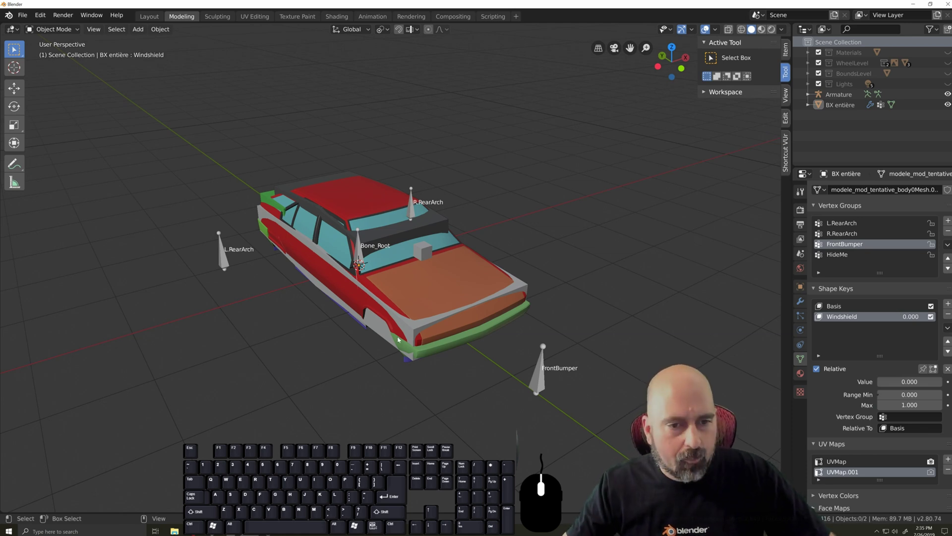
- Select the armature together with the BX entière car body, keeping the body as the active object
key("a")
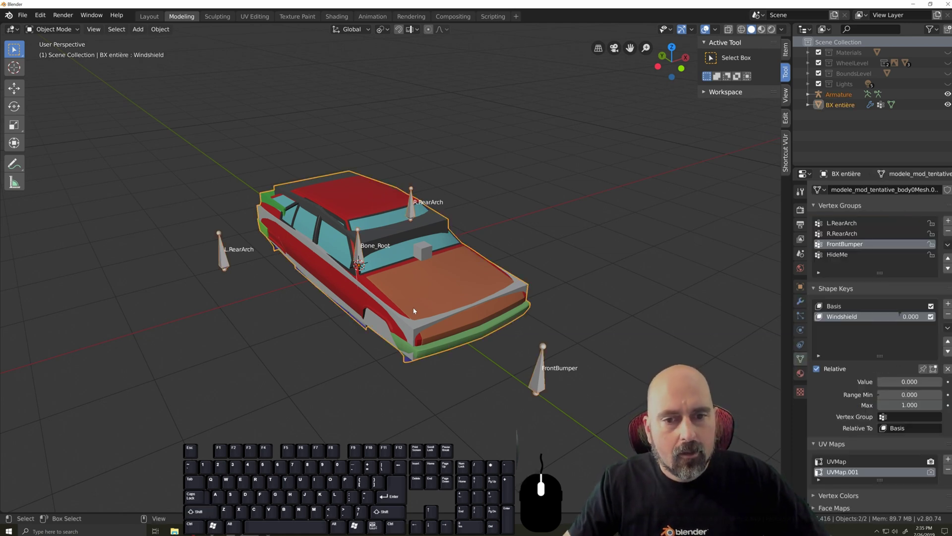
left_click(266, 326)
left_click(359, 262)
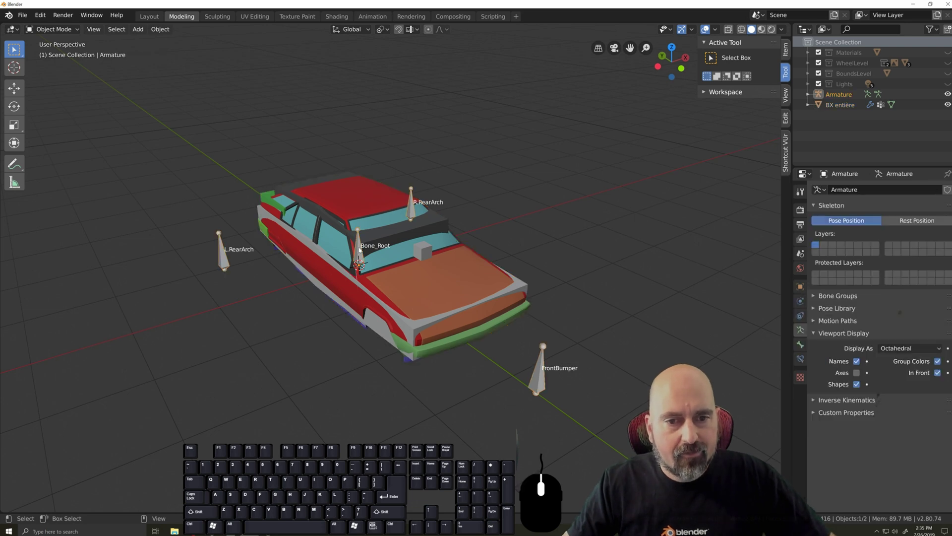
left_click(431, 323, "shift")
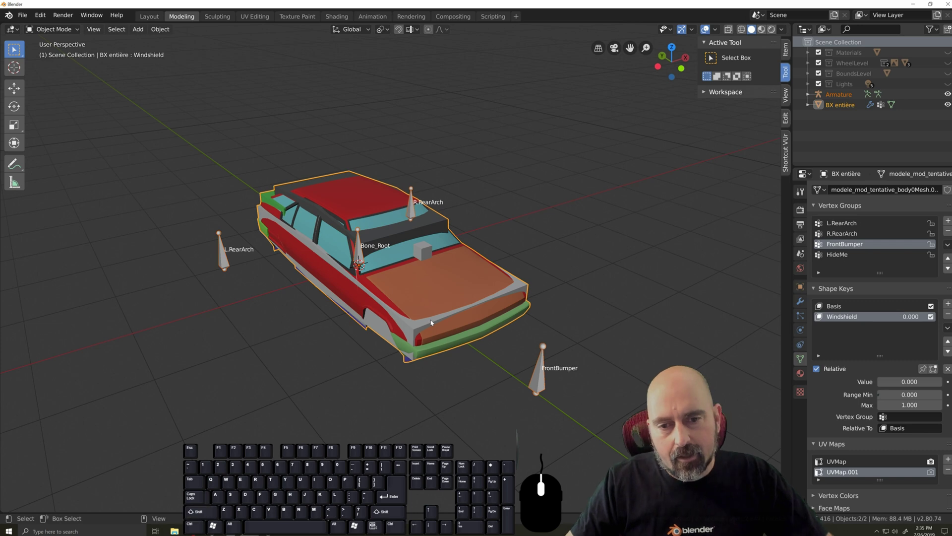
- Start an FBX export and choose the Maxbombe\Citroen_BX_body folder on the Desktop as its destination
key("F4")
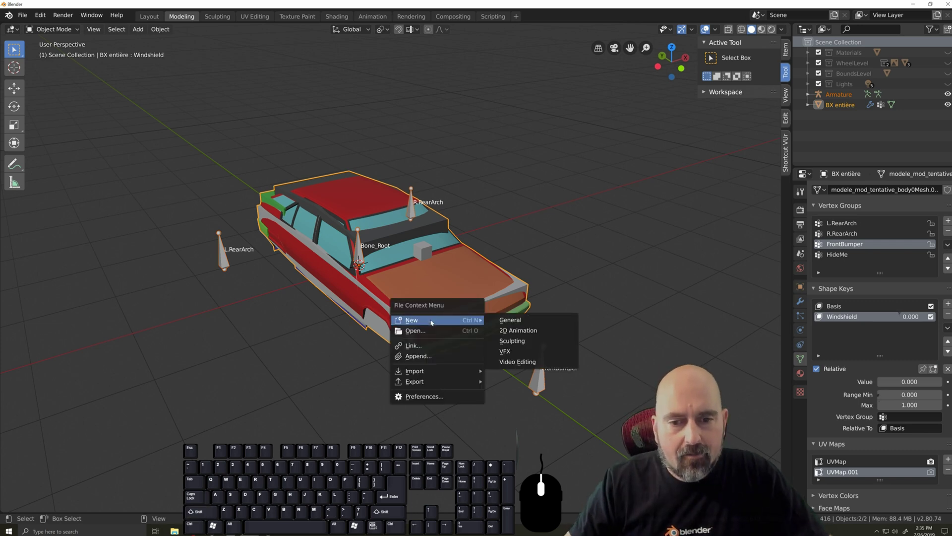
mouse_move(423, 382)
left_click(512, 402)
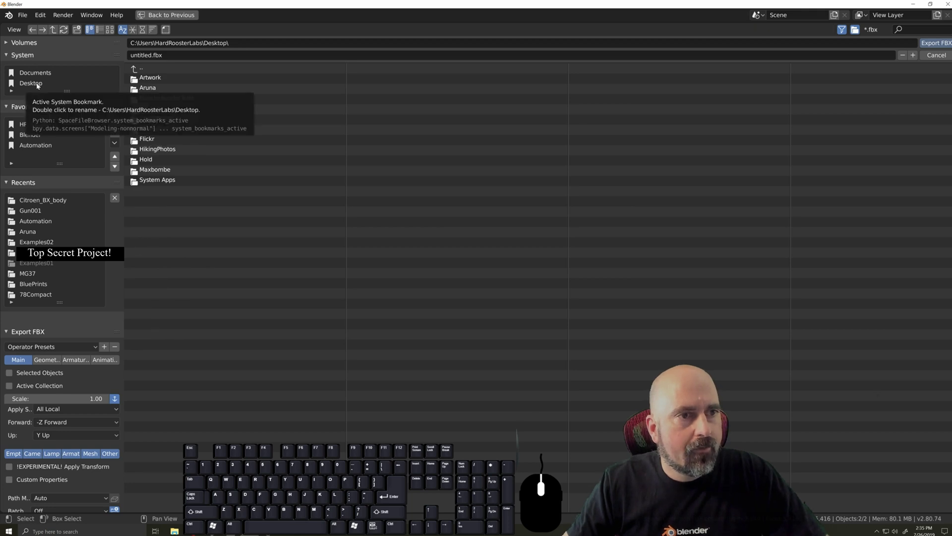
left_click(166, 173)
left_click(154, 78)
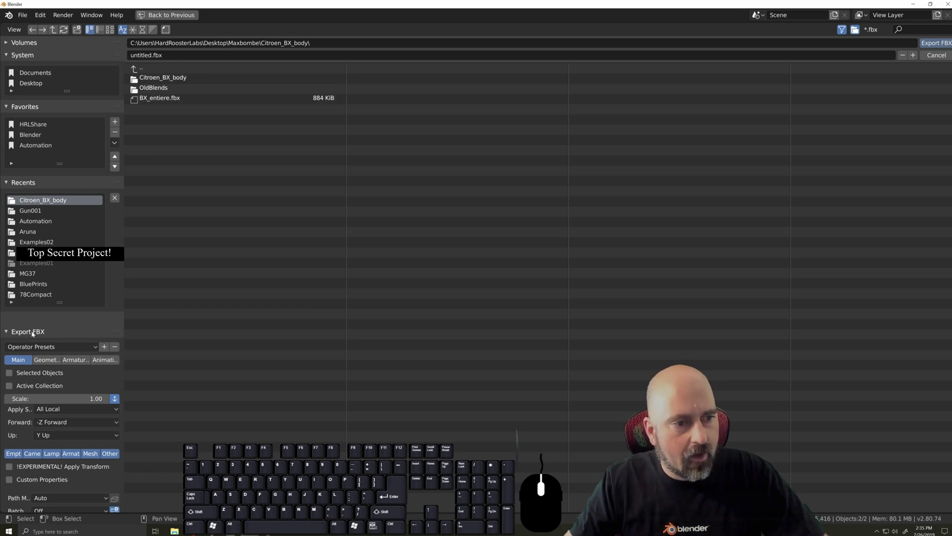
- Export only the selected objects with Face smoothing, Tangent Space on and Add Leaf Bones off, overwriting BX_entiere.fbx
left_click(9, 373)
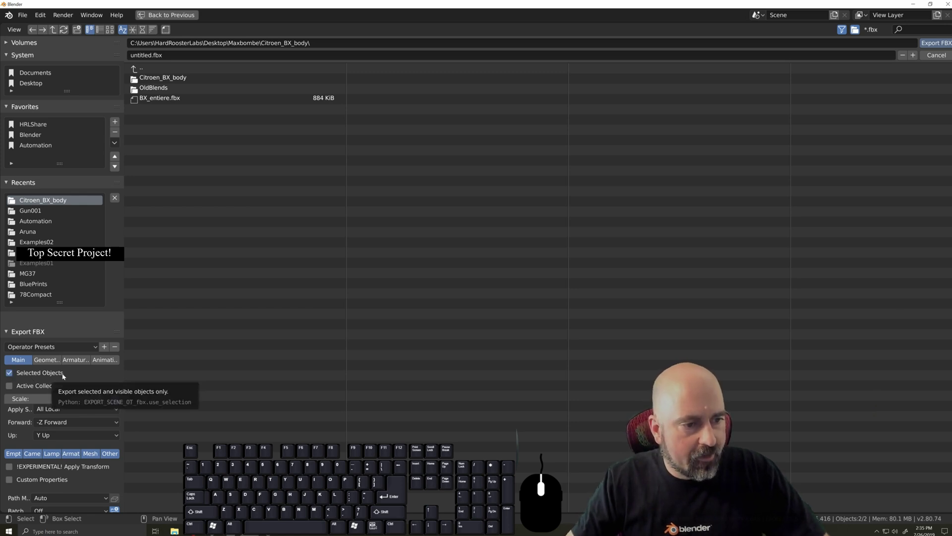
left_click(42, 363)
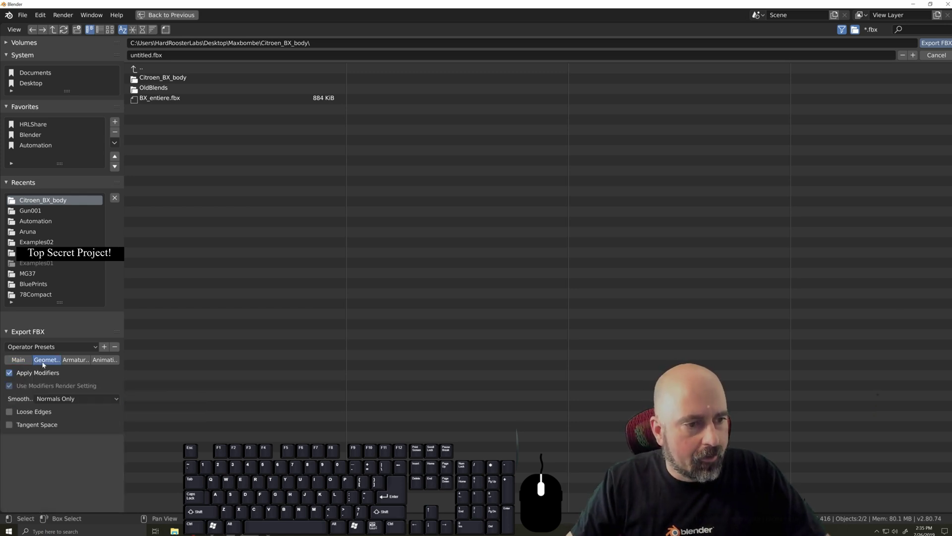
left_click(61, 399)
left_click(43, 422)
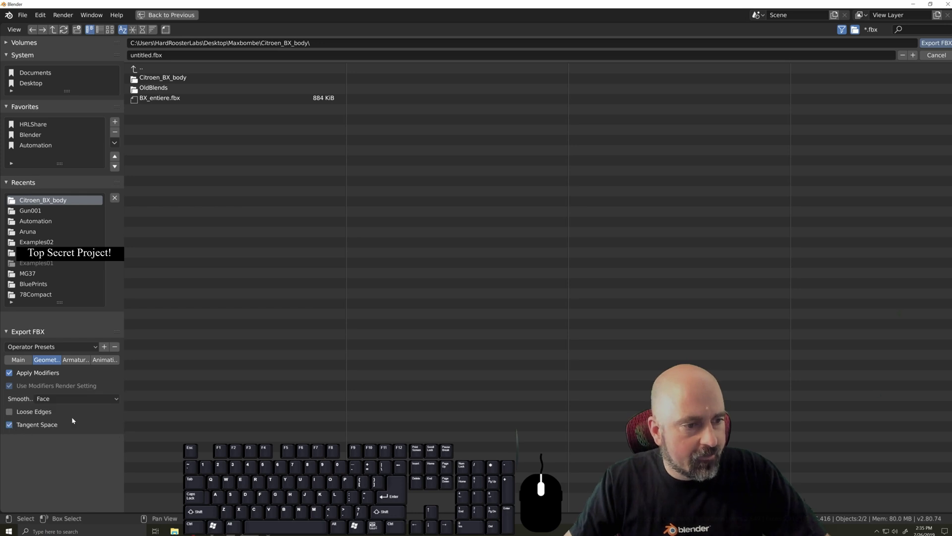
left_click(77, 361)
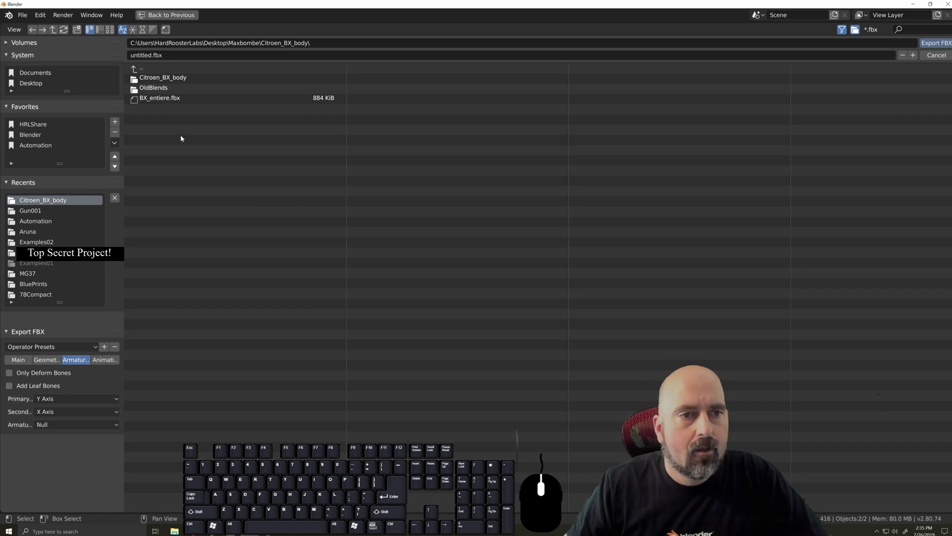
left_click(163, 98)
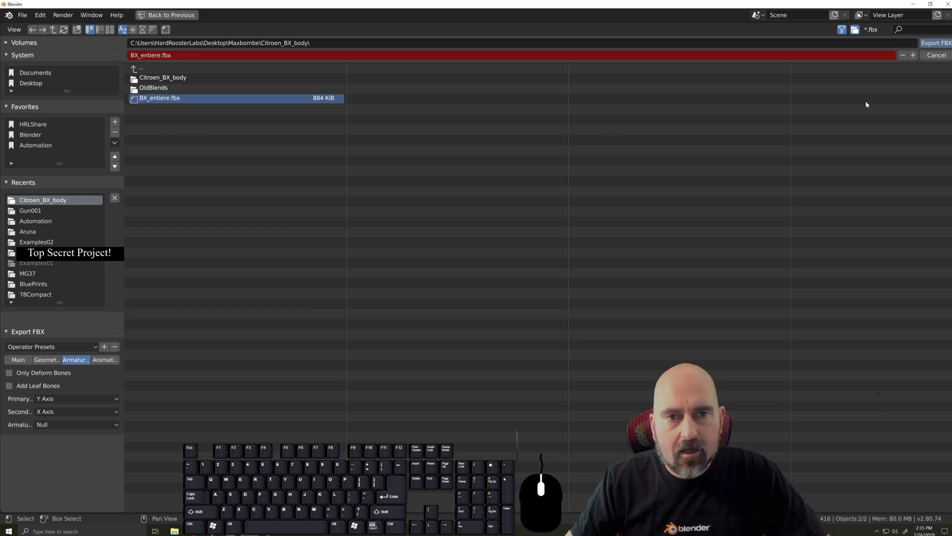
left_click(932, 43)
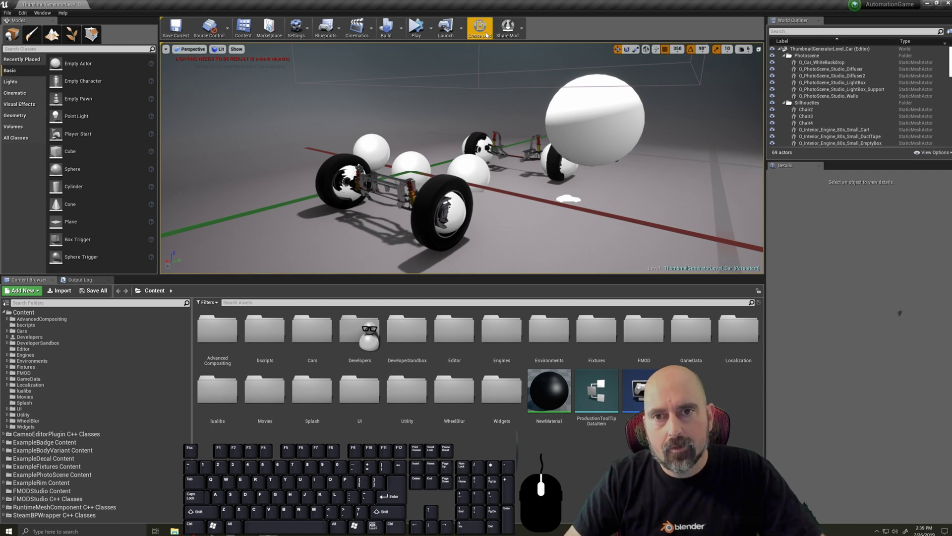
- Start a new game mod using the New Body Variant template and name it MaxbombesBX
left_click(476, 28)
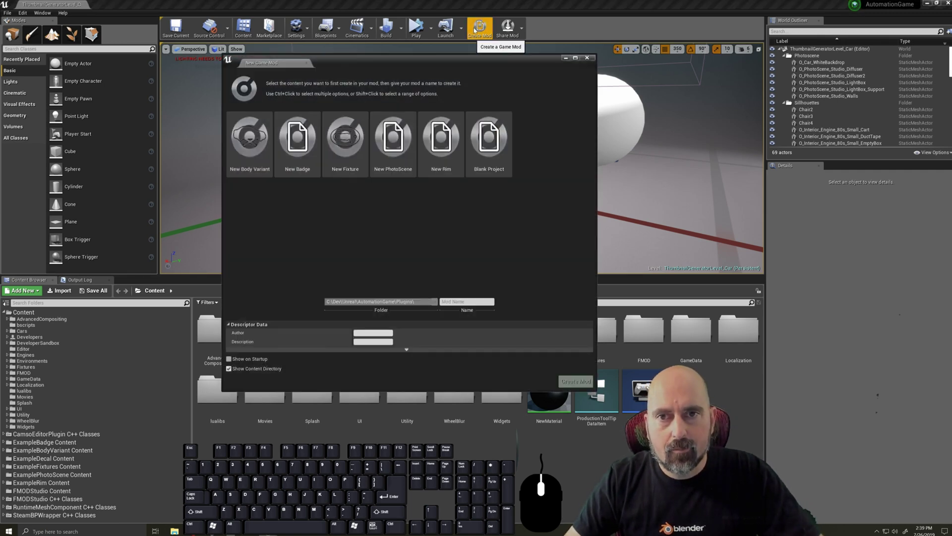
left_click(257, 146)
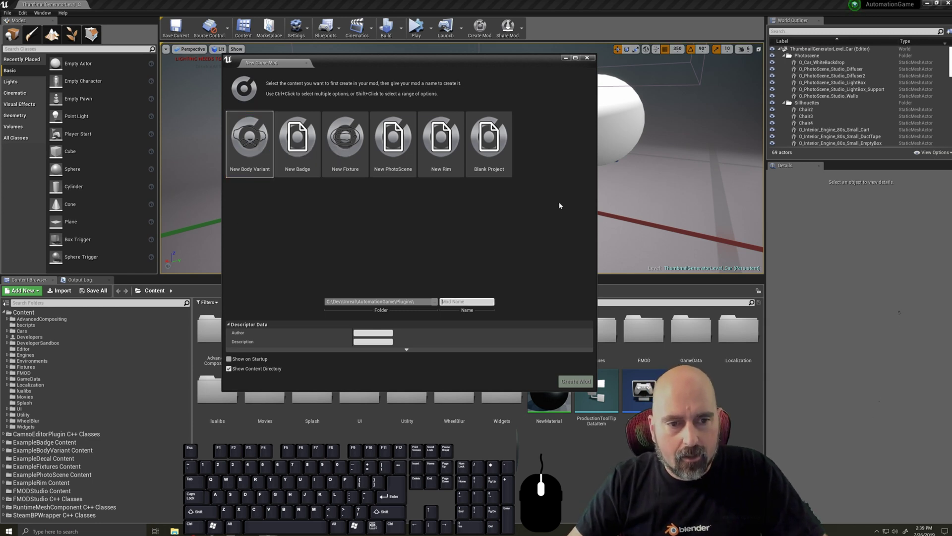
type("Ma")
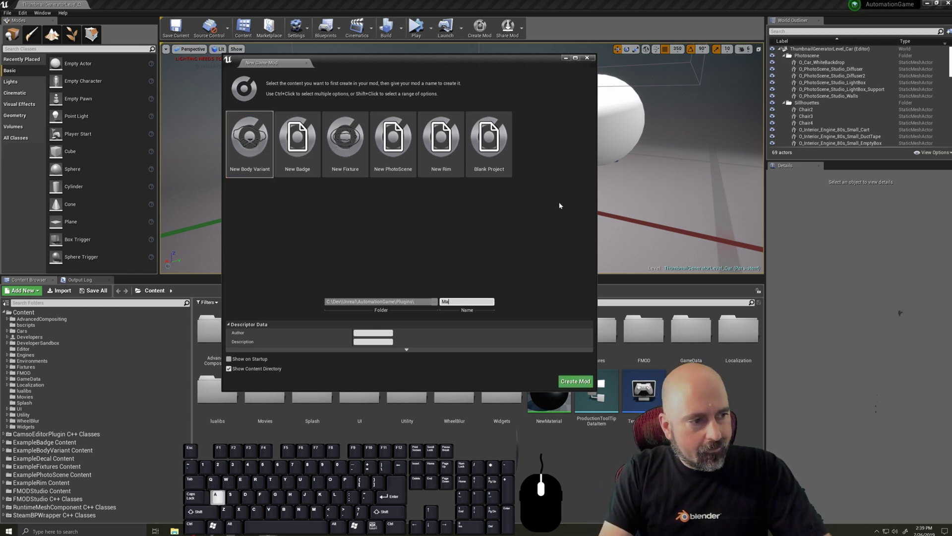
type("xbombe")
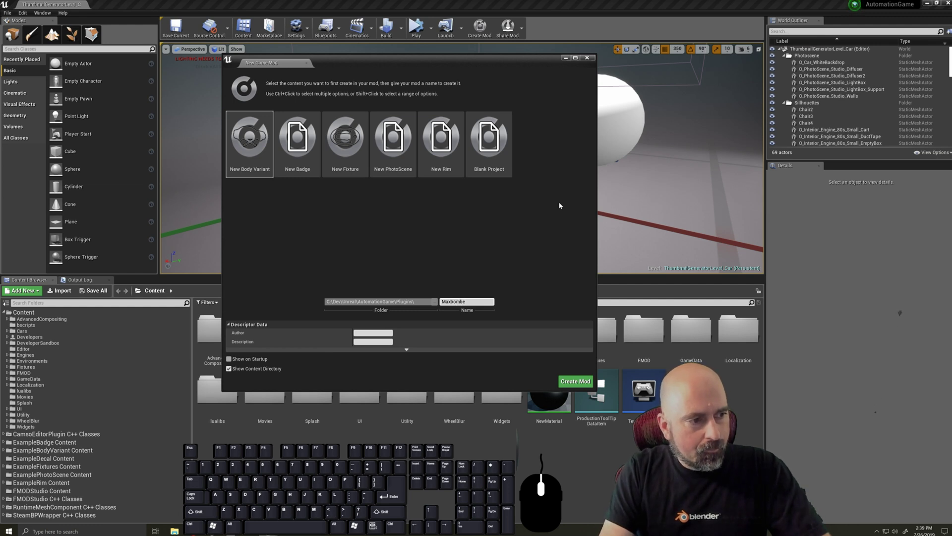
type("sBX")
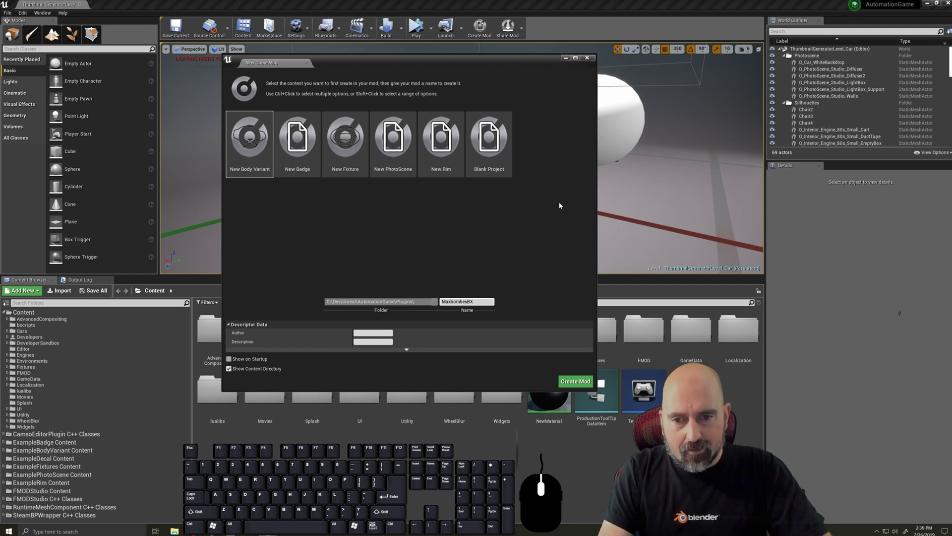
- Enter the author's name and the description Car, and create the body variant mod
left_click(382, 333)
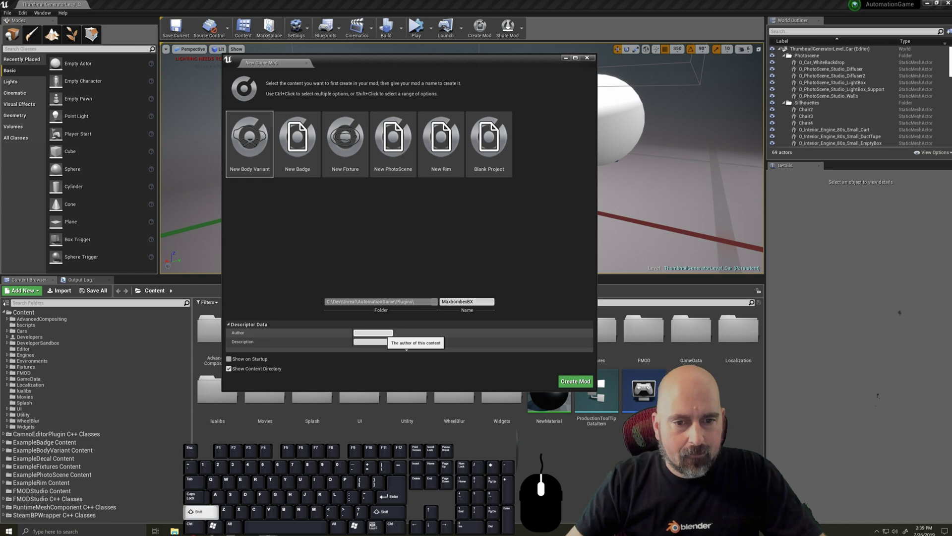
type("MaxBombe")
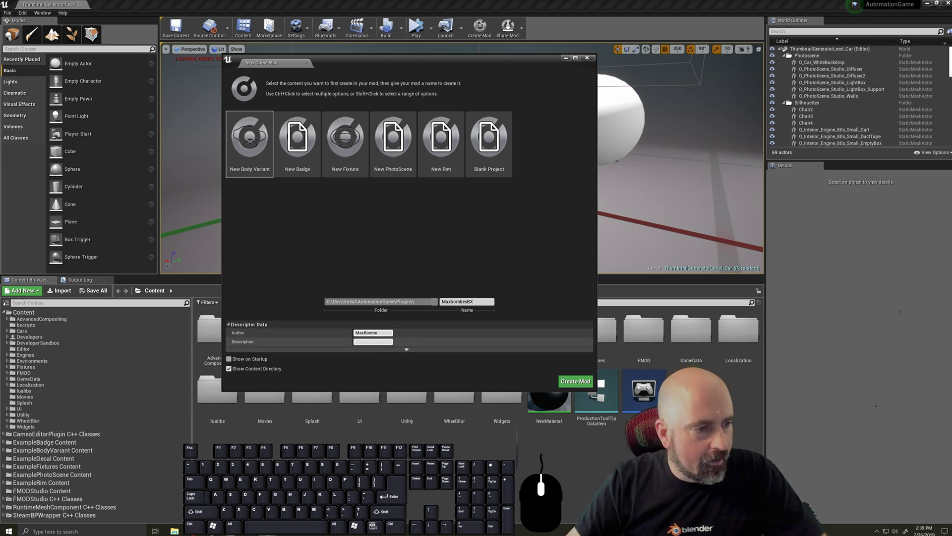
left_click(373, 341)
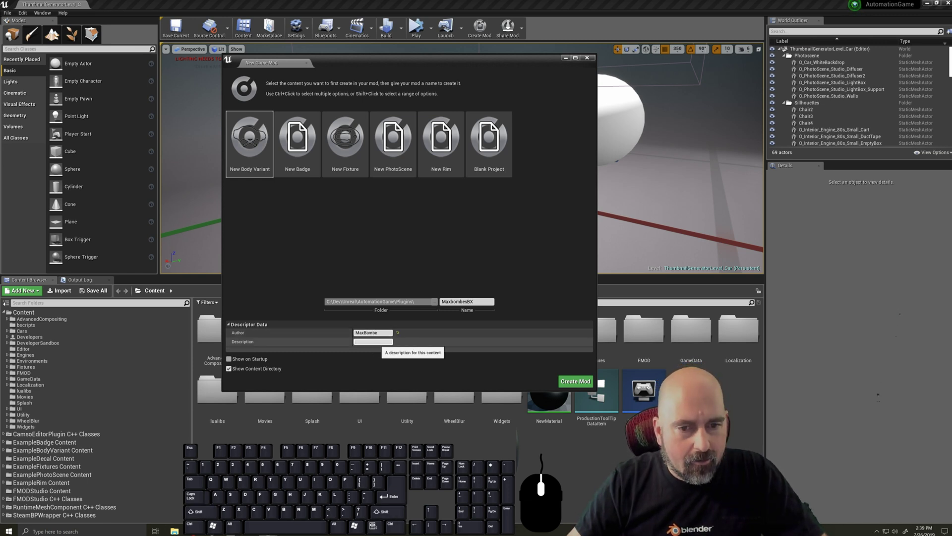
type("Car")
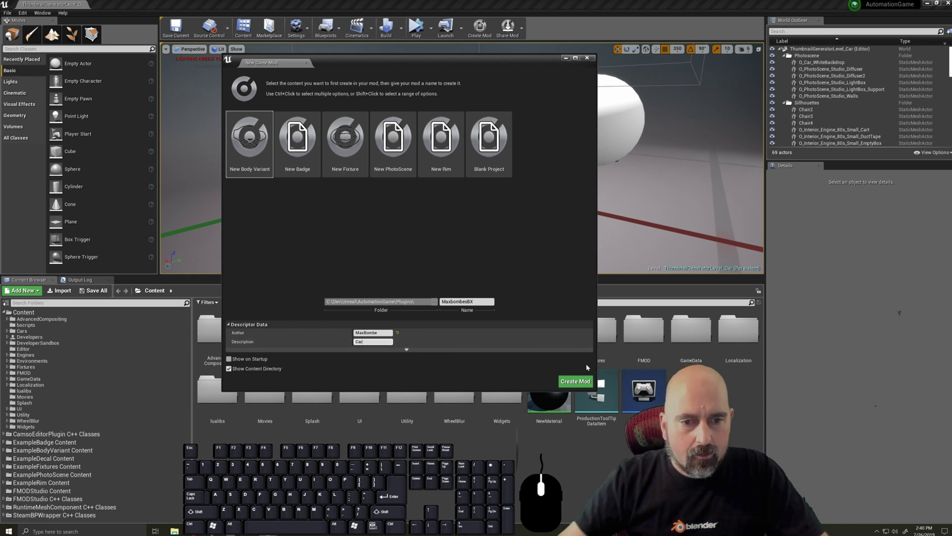
left_click(577, 383)
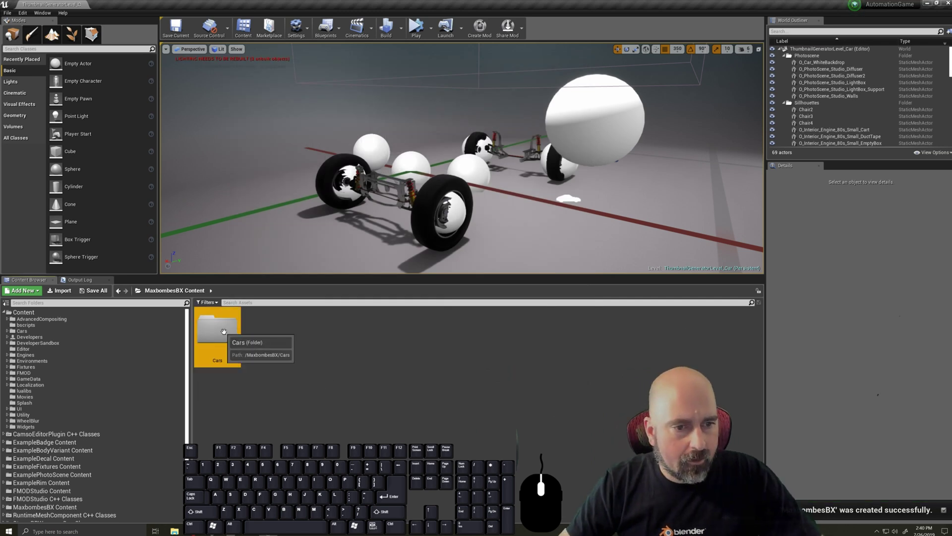
- Open Cars > Blueprints > BodyEditors in the MaxbombesBX content and select the UGC_BodyEditor blueprint
double_click(224, 332)
double_click(223, 332)
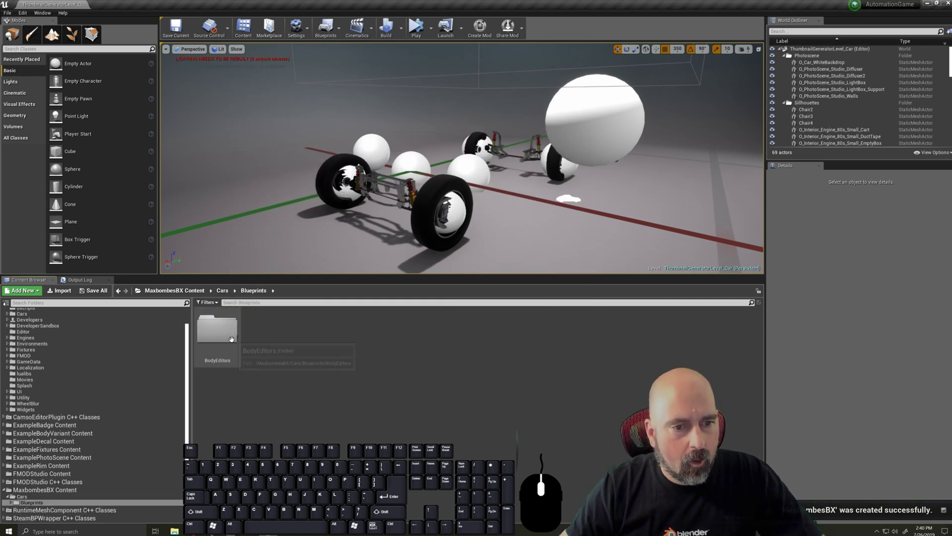
double_click(221, 329)
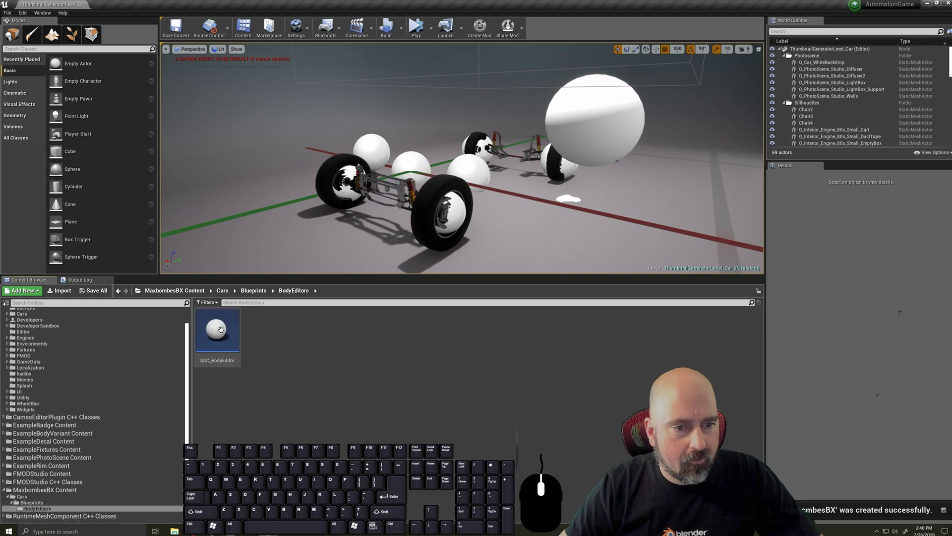
left_click(205, 361)
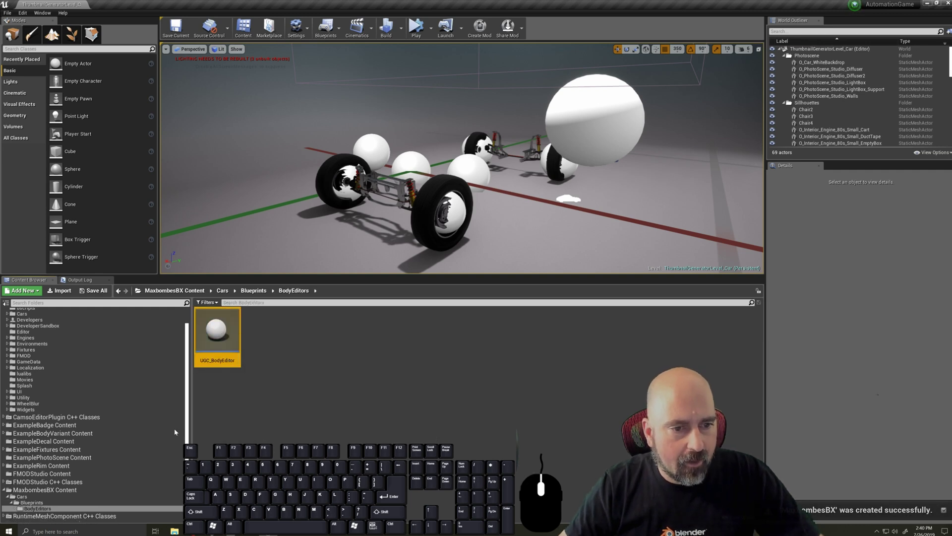
- Hide the content folder tree and show it again
scroll(159, 444, "down", 1)
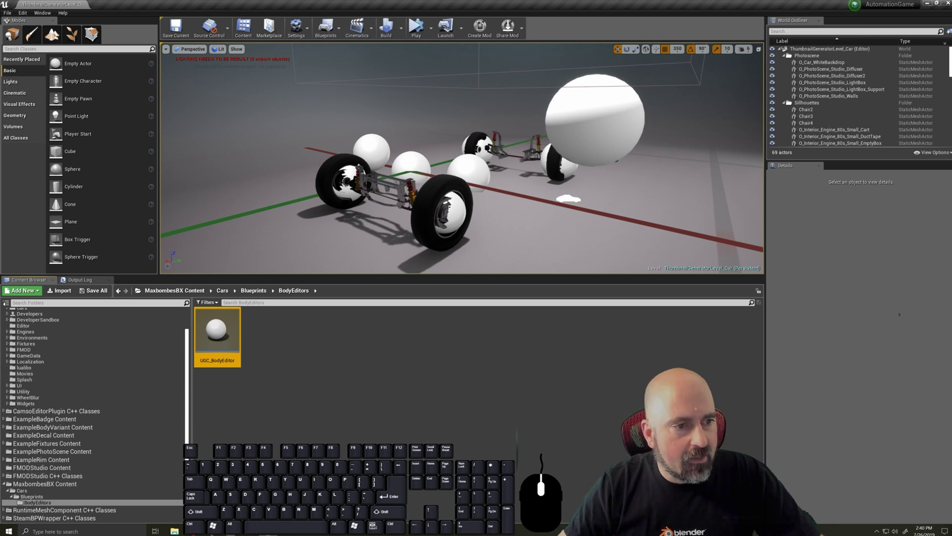
left_click(6, 302)
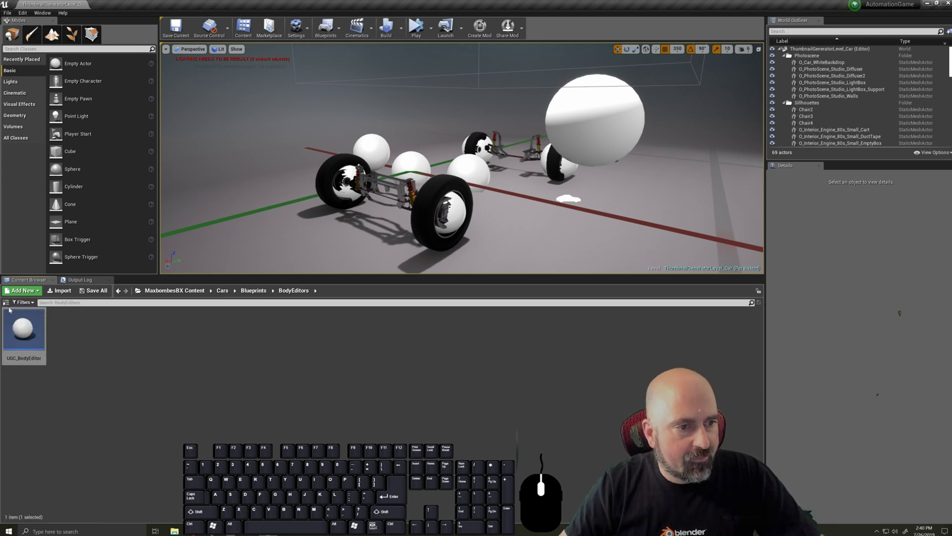
left_click(6, 302)
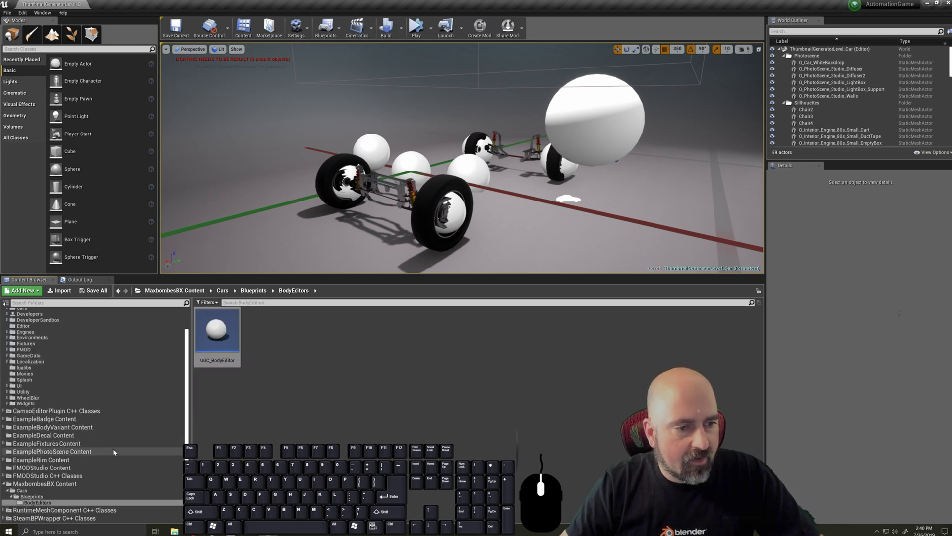
- Turn Show Plugin Content off and back on, and return to the BodyEditors folder in the MaxbombesBX content
left_click(744, 517)
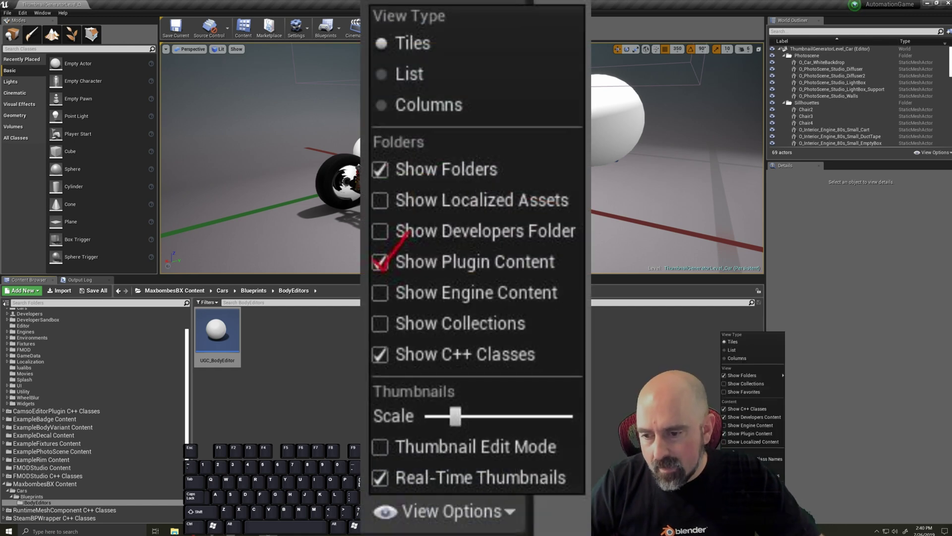
left_click(724, 434)
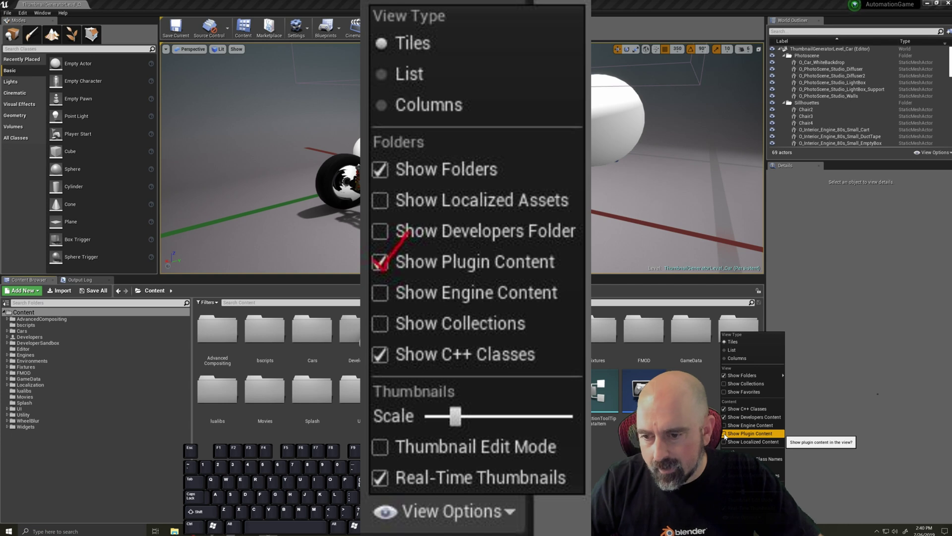
left_click(724, 434)
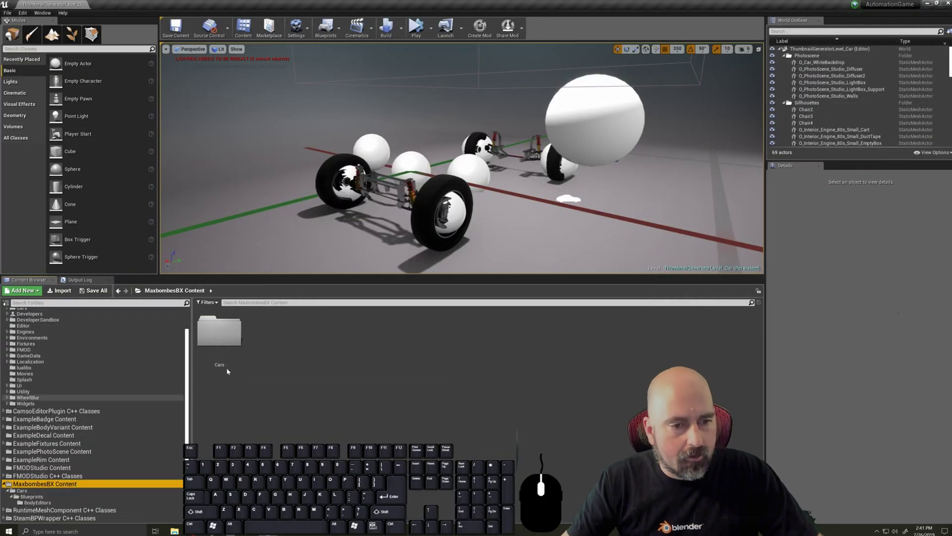
double_click(200, 338)
double_click(213, 335)
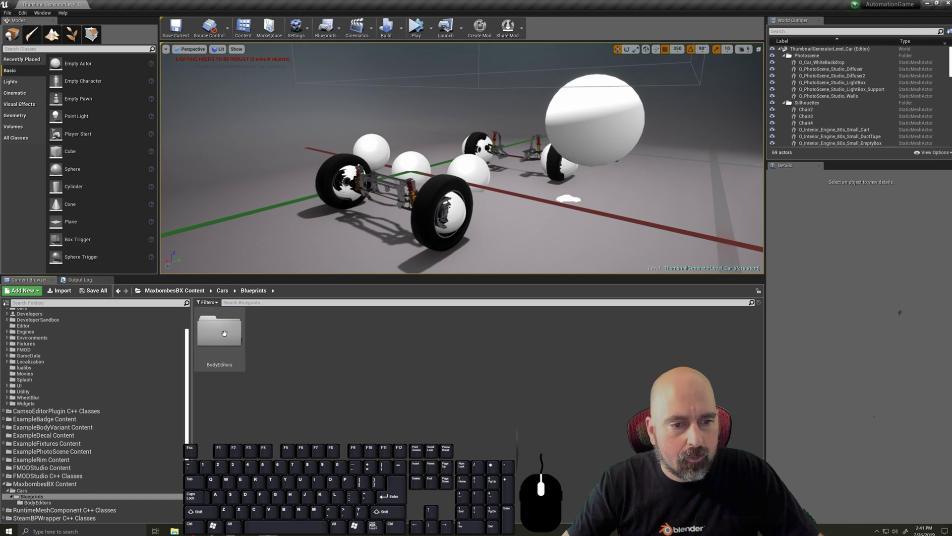
double_click(221, 337)
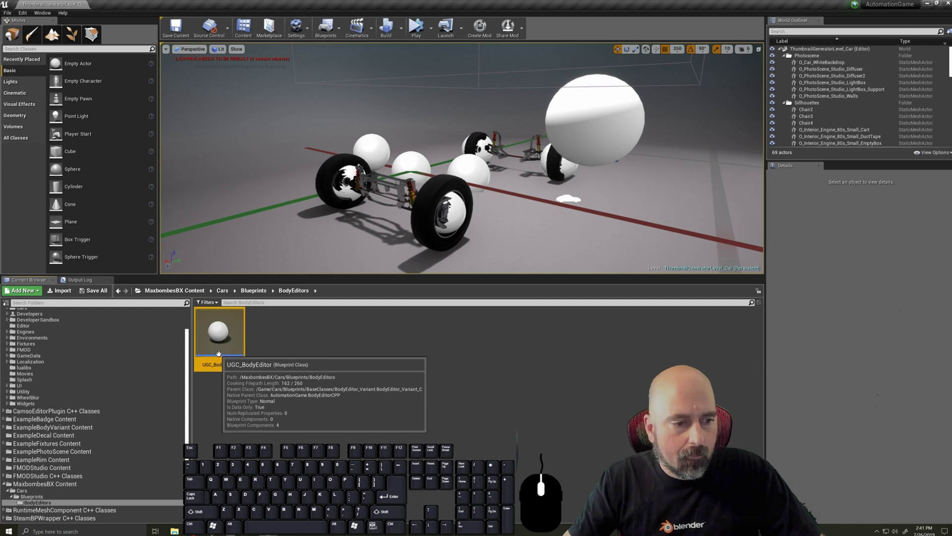
- Move the file window out of the way and rename the UGC_BodyEditor blueprint as BX_entiere_BP
left_click(377, 302)
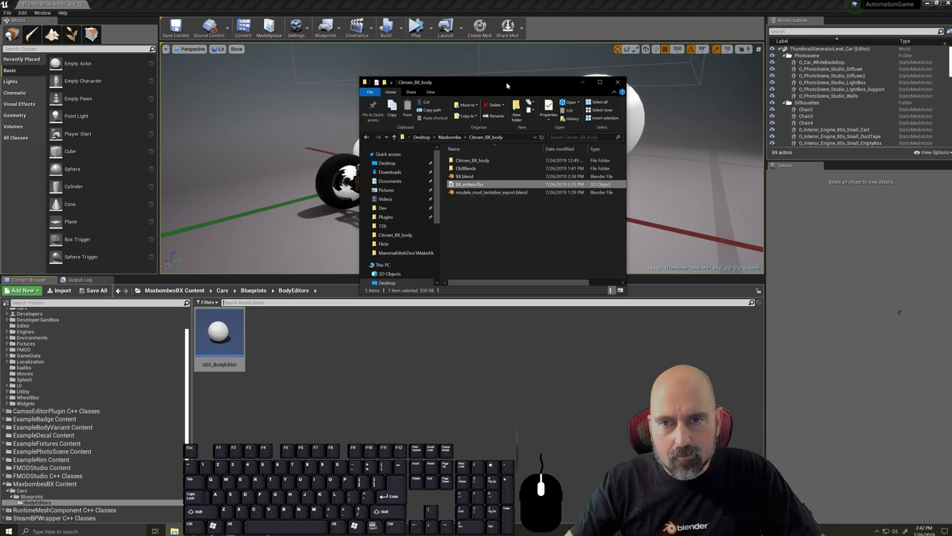
left_click_drag(508, 85, 0, 102)
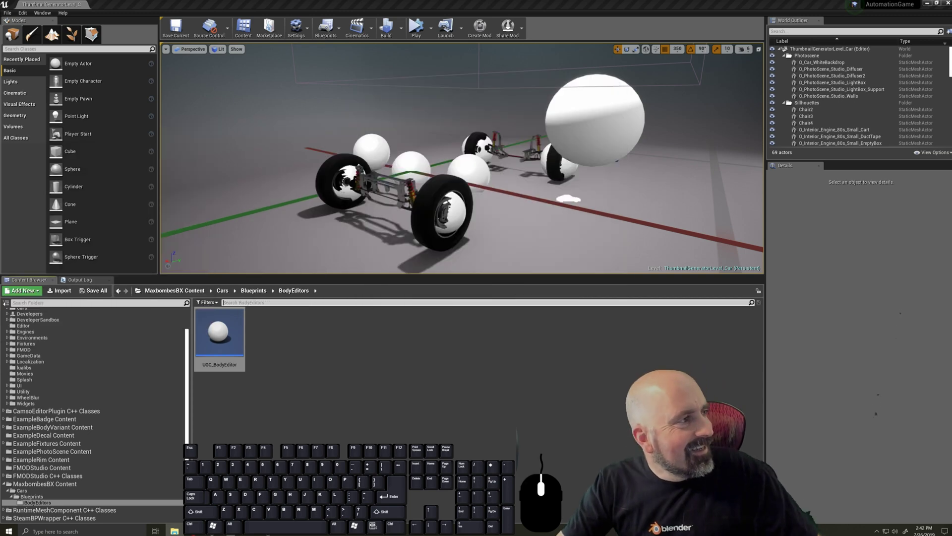
left_click(238, 342)
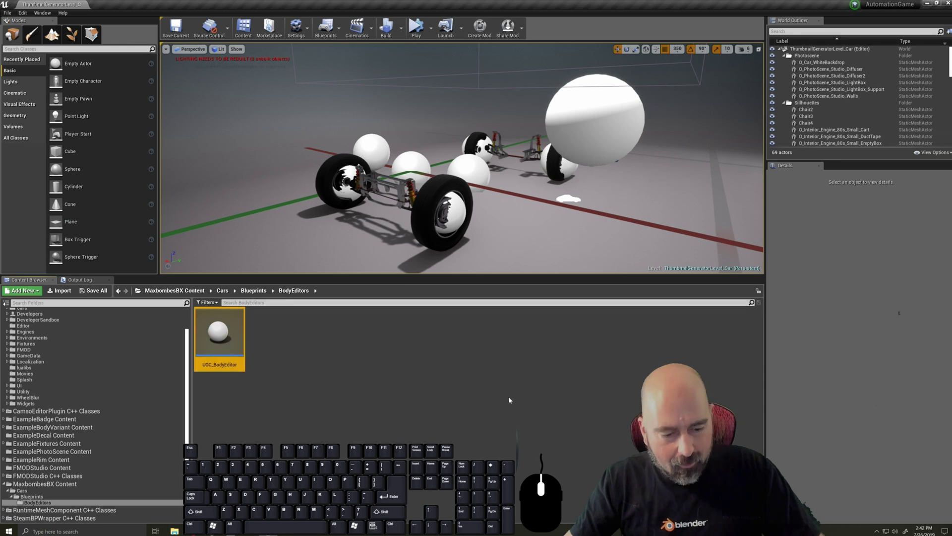
key("F2")
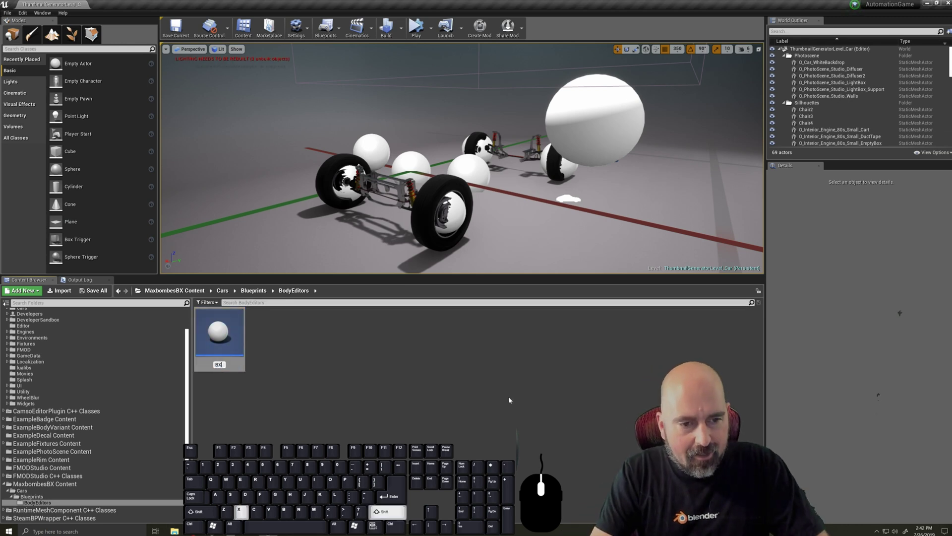
type("BX_entiere_BP")
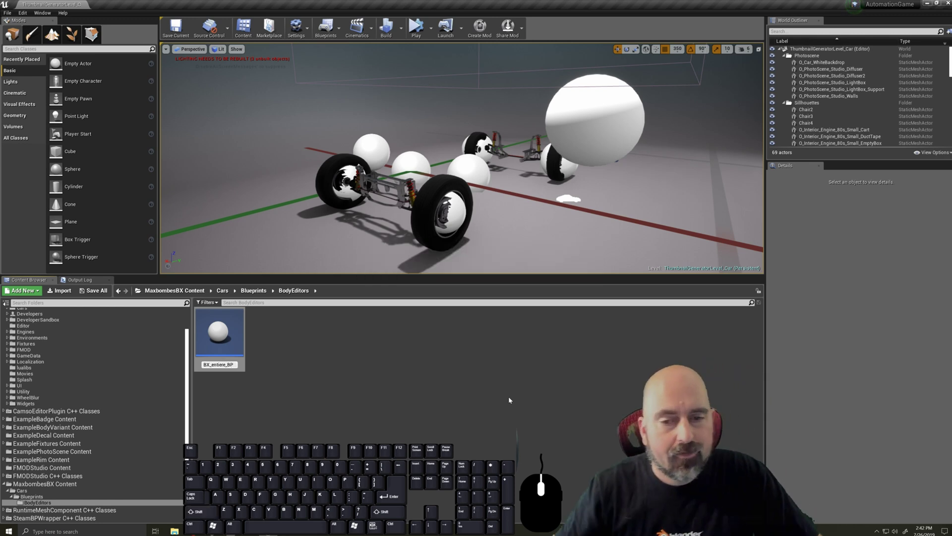
key("Return")
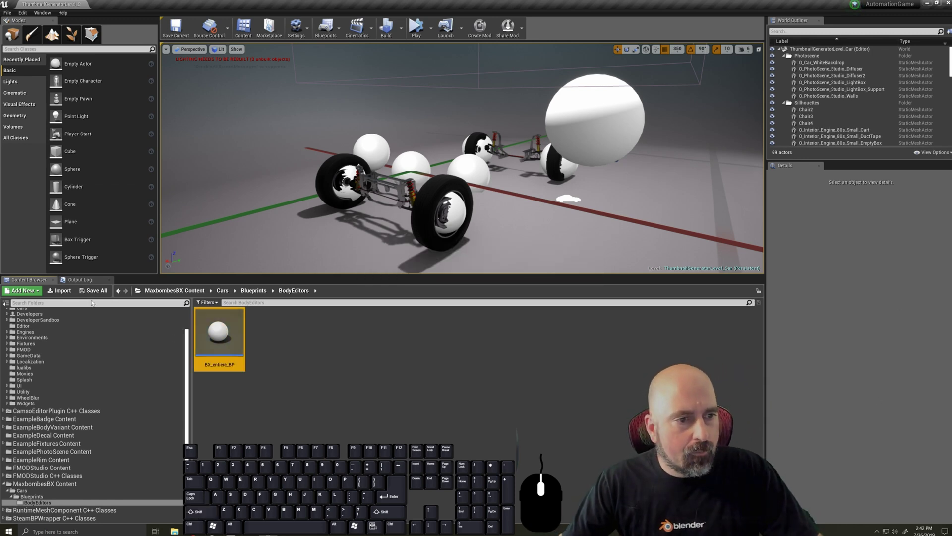
- Start importing BX_entiere.fbx from Desktop\Maxbombe\Citroen_BX_body into the BodyEditors folder
left_click(68, 291)
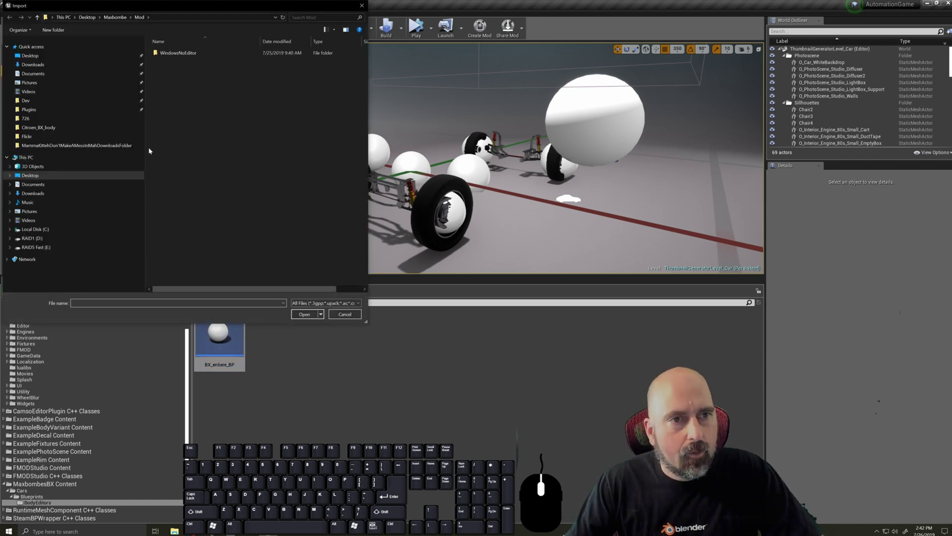
left_click(30, 55)
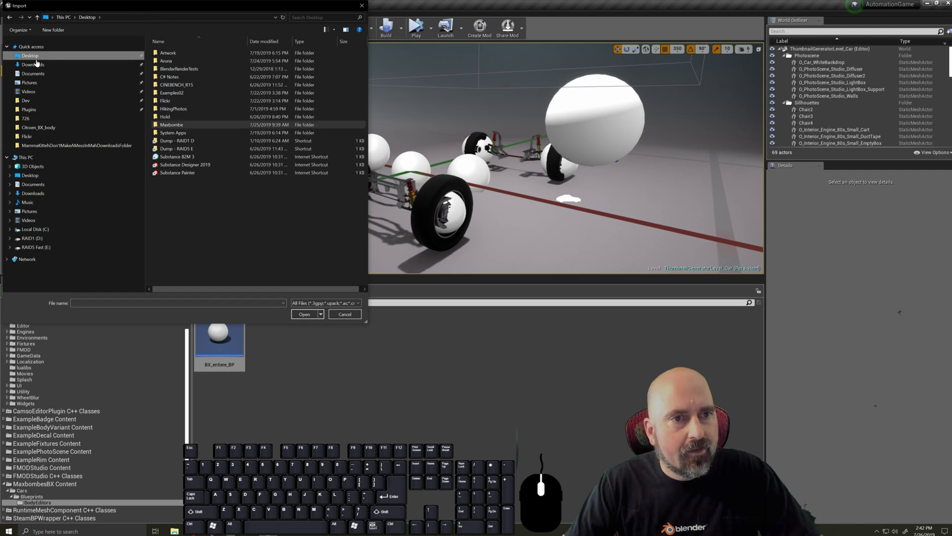
left_click(180, 127)
double_click(179, 126)
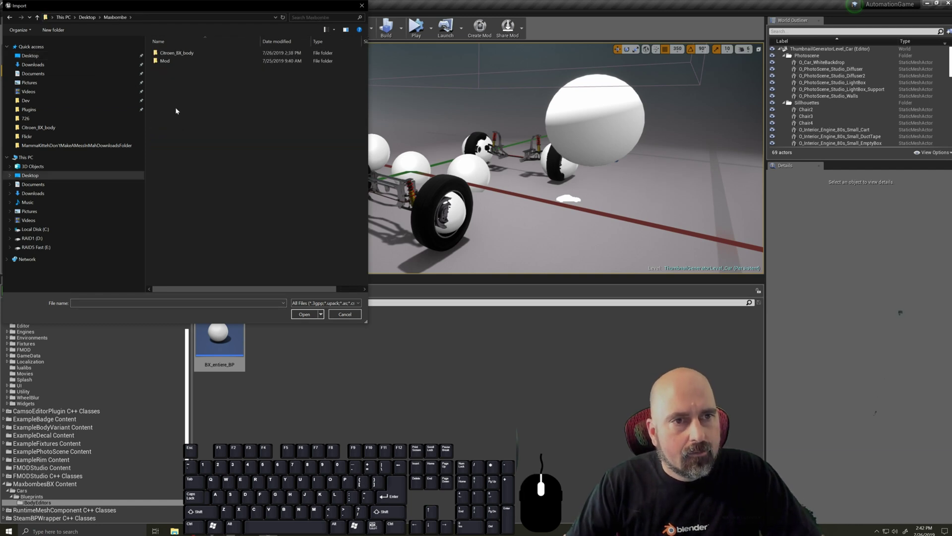
double_click(176, 53)
left_click(175, 69)
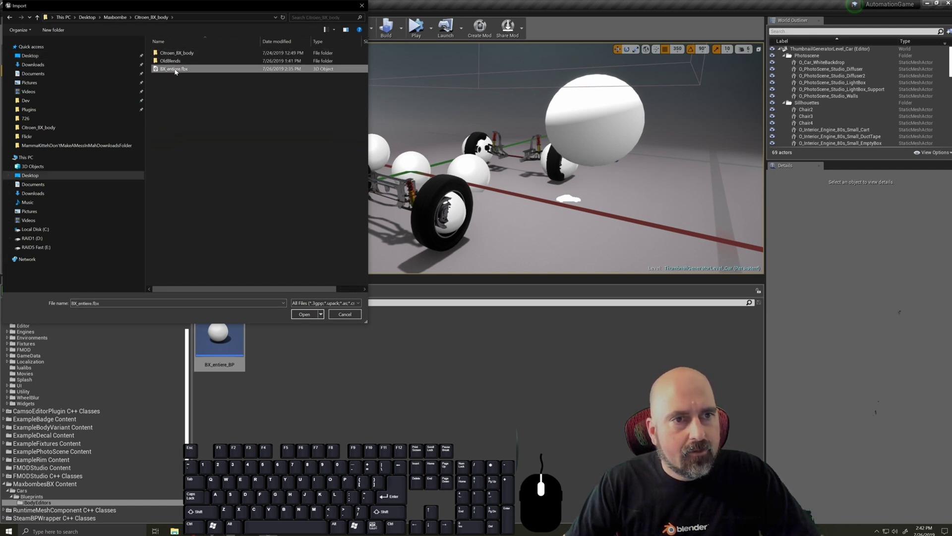
left_click(308, 314)
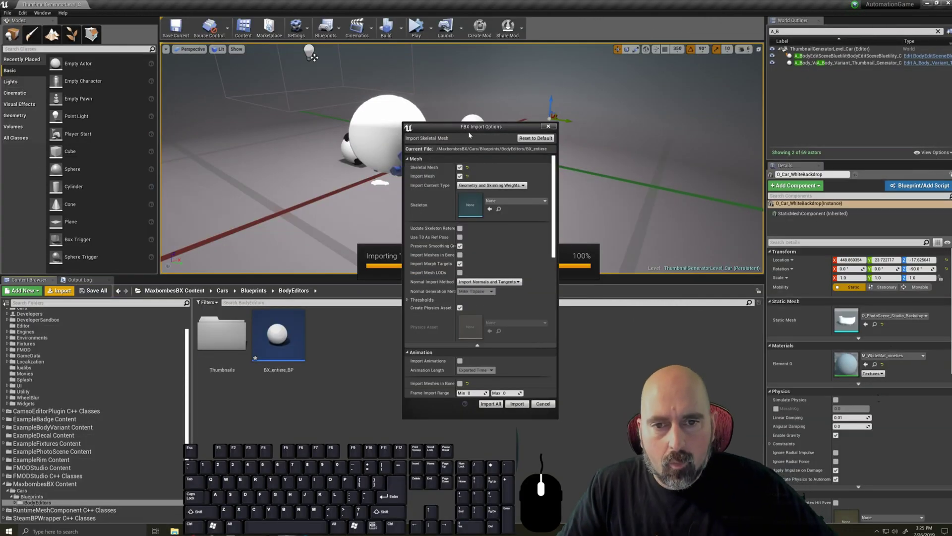
- Turn Skeletal Mesh and Import Morph Targets off and back on in the FBX import options
left_click(460, 167)
left_click(460, 167)
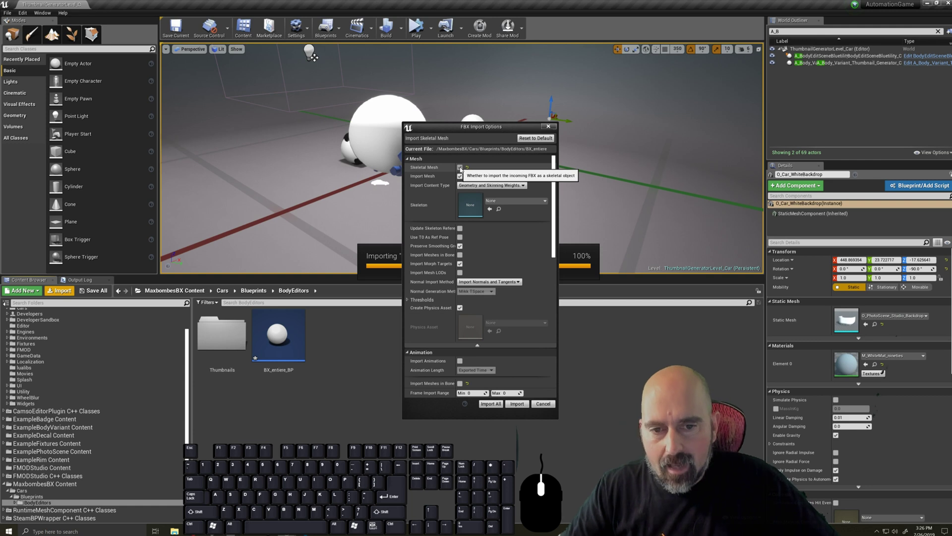
left_click_drag(486, 129, 476, 109)
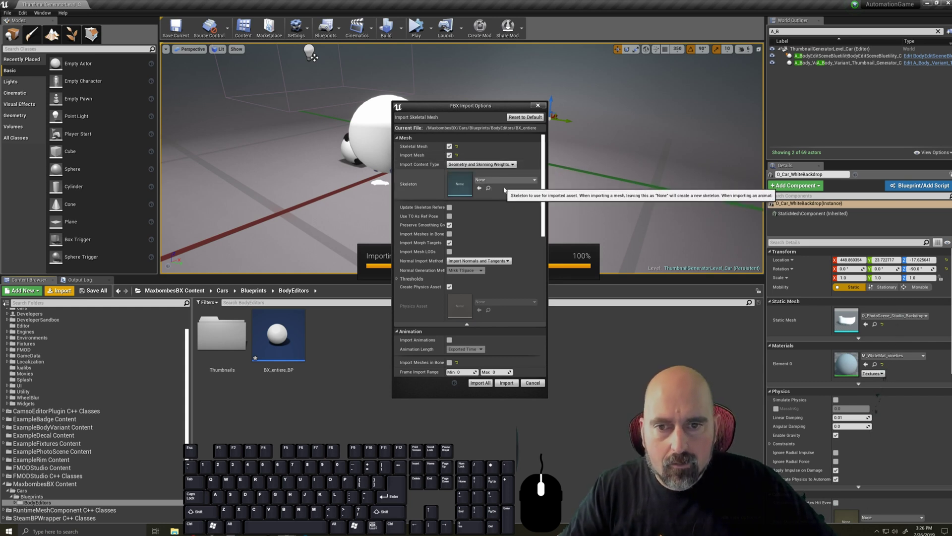
scroll(493, 198, "down", 1)
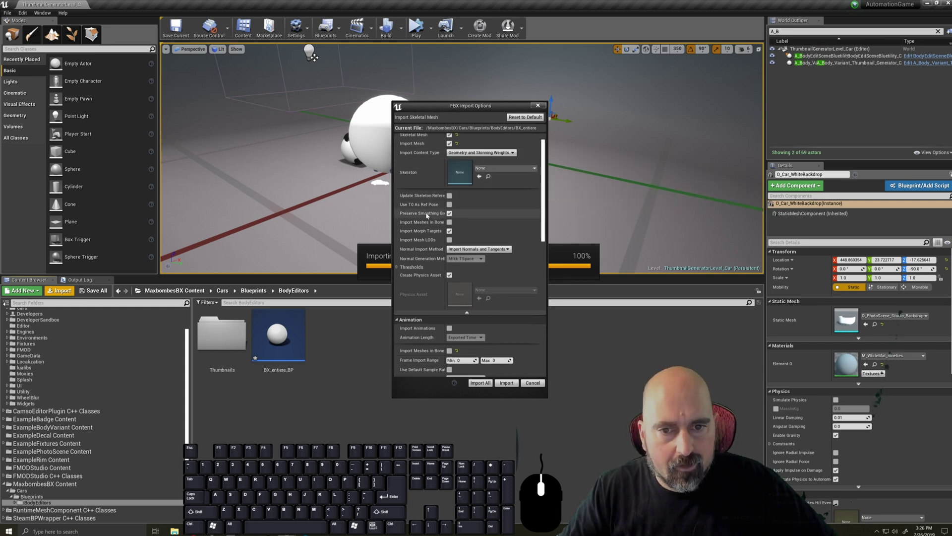
left_click(449, 231)
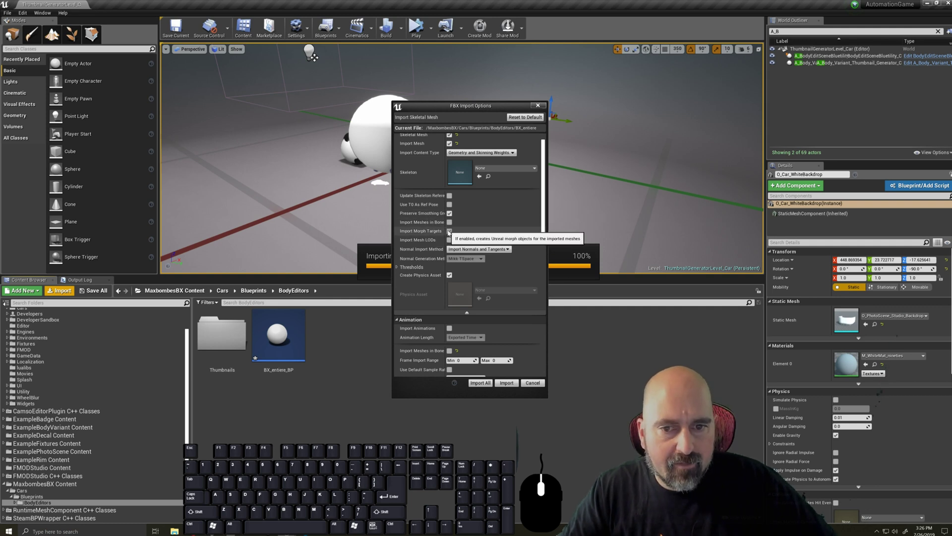
left_click(449, 232)
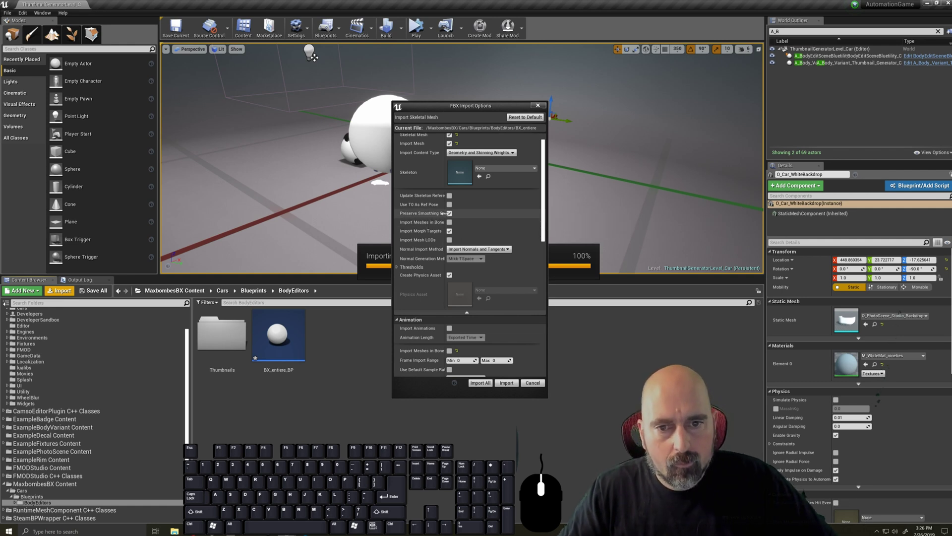
- Switch the Normal Import Method to Compute Normals and back to Import Normals and Tangents
scroll(496, 233, "down", 1)
left_click(503, 235)
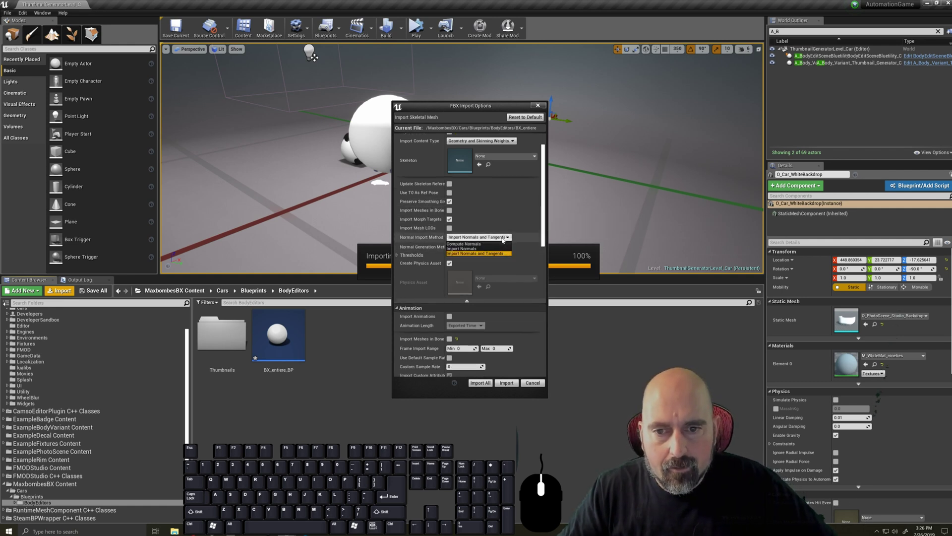
left_click(484, 247)
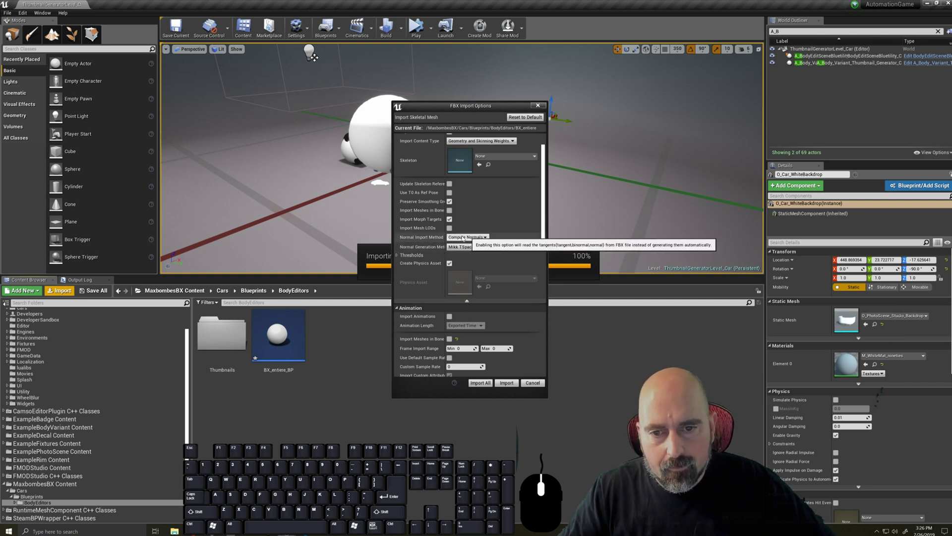
left_click(486, 237)
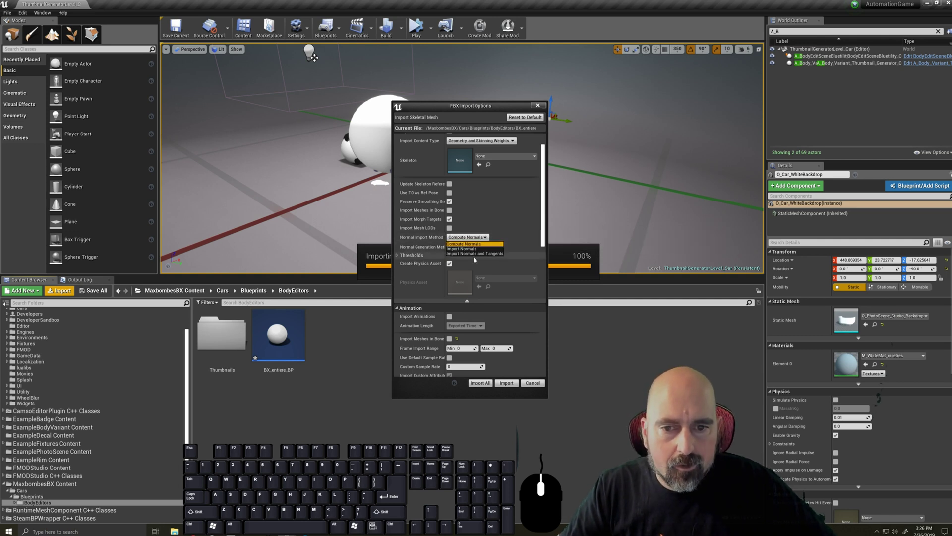
left_click(475, 253)
- Review the remaining Mesh, Animation, Transform, Miscellaneous and Material settings in the FBX import options
scroll(509, 243, "down", 1)
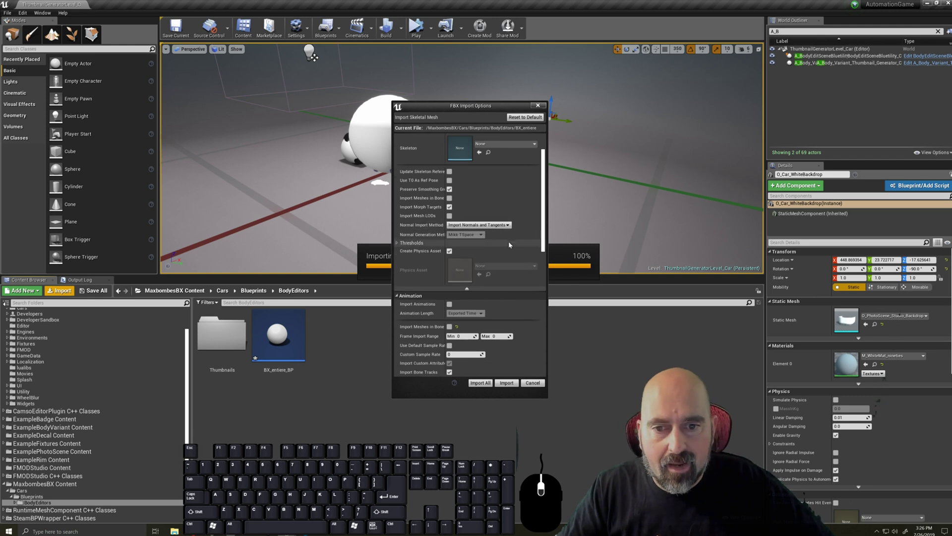
scroll(509, 244, "down", 4)
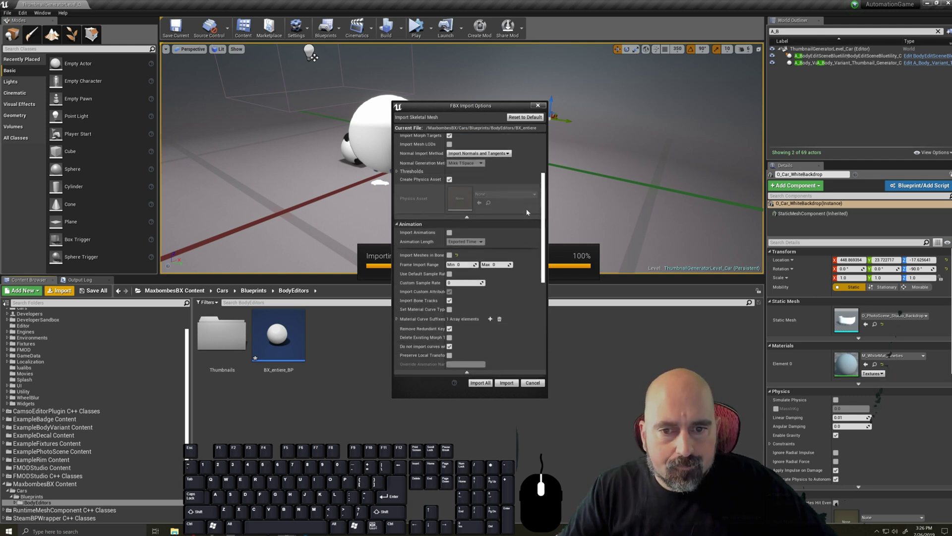
scroll(527, 213, "down", 3)
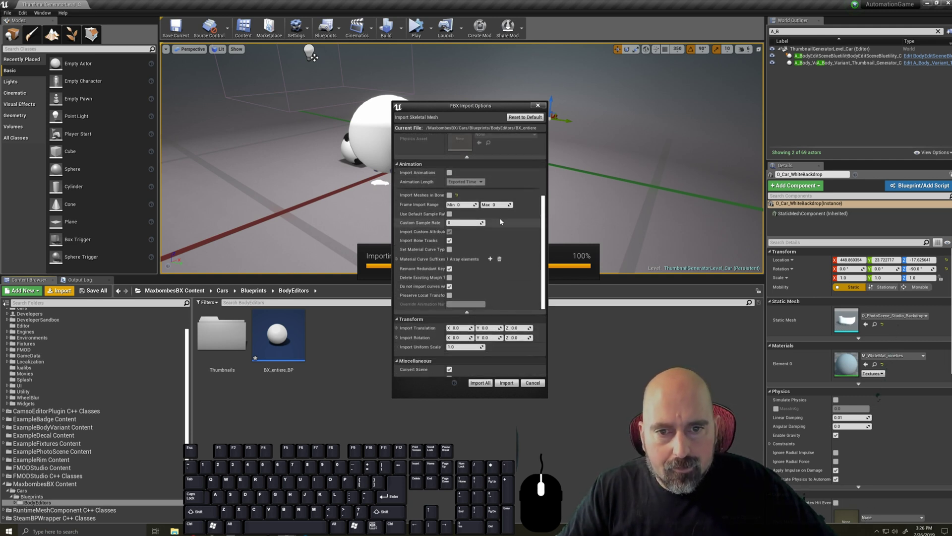
left_click(397, 164)
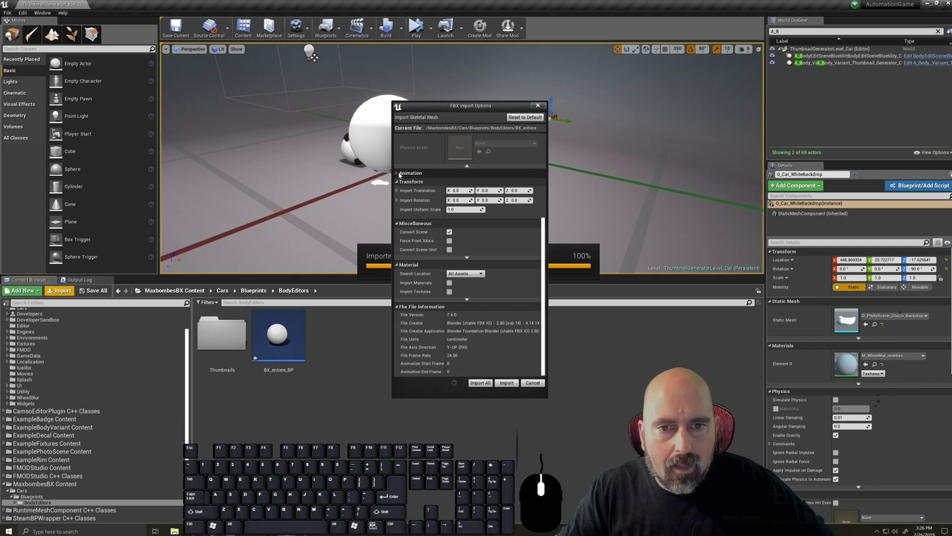
left_click(397, 173)
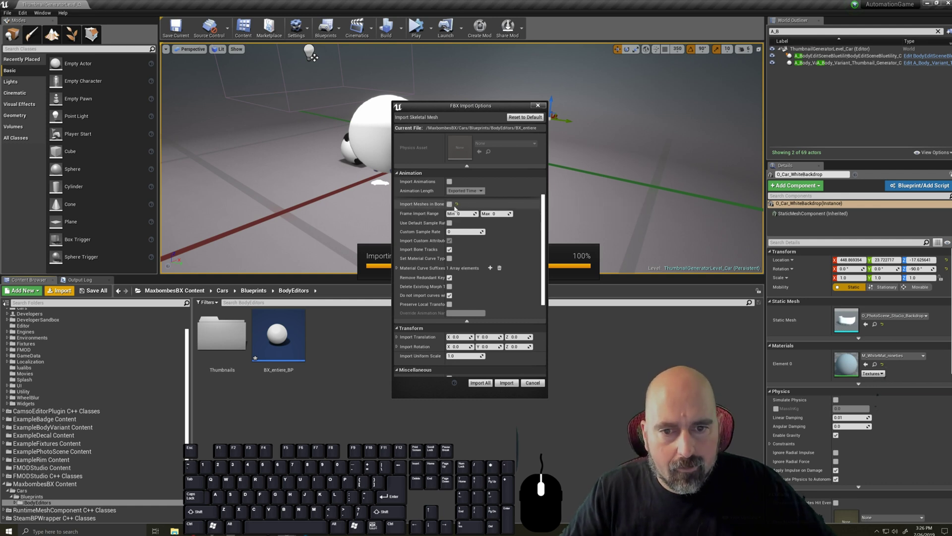
scroll(466, 213, "down", 3)
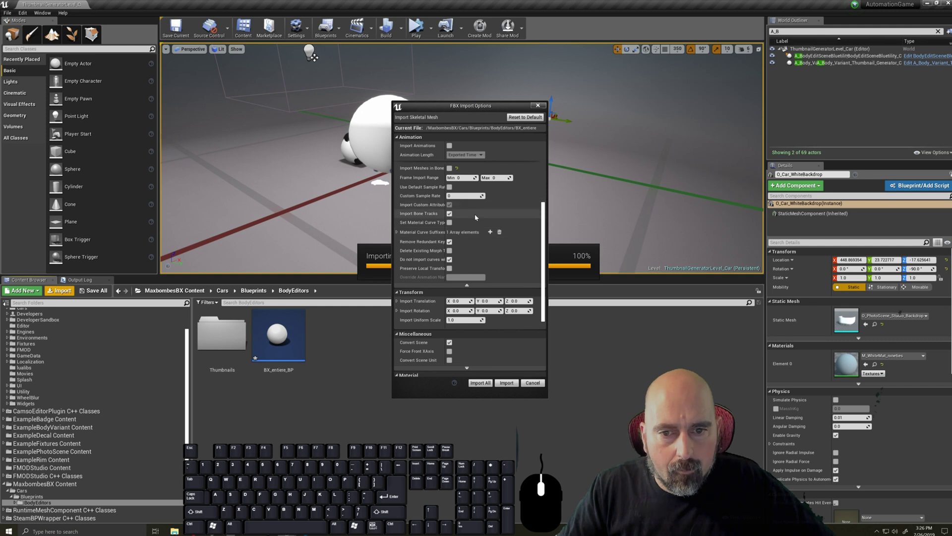
scroll(476, 217, "down", 9)
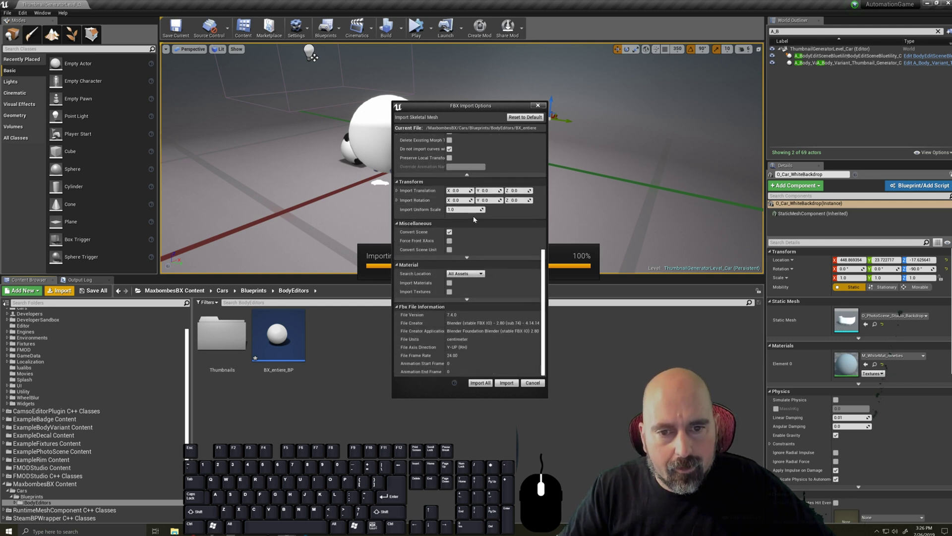
- Keep the material Search Location at All Assets, import BX_entiere as a skeletal mesh and dismiss the message log
left_click(466, 273)
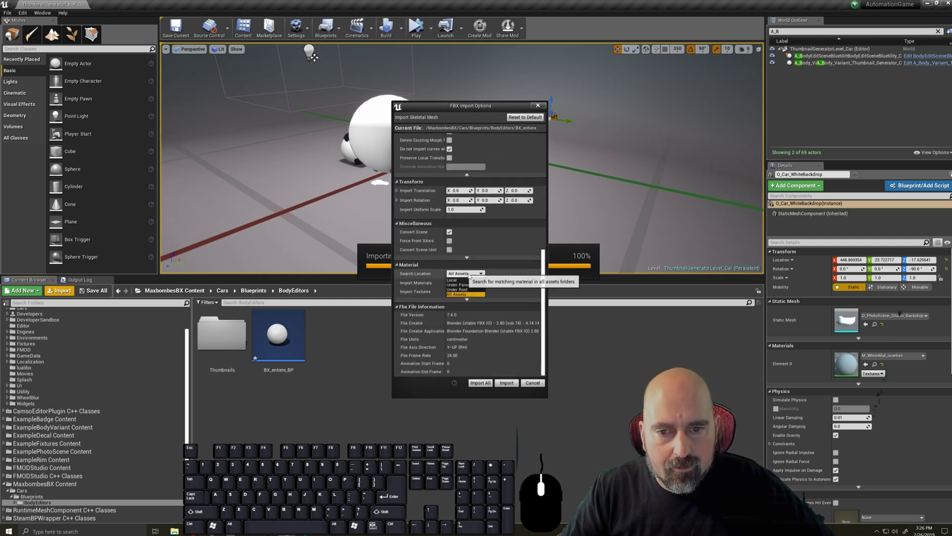
left_click(456, 295)
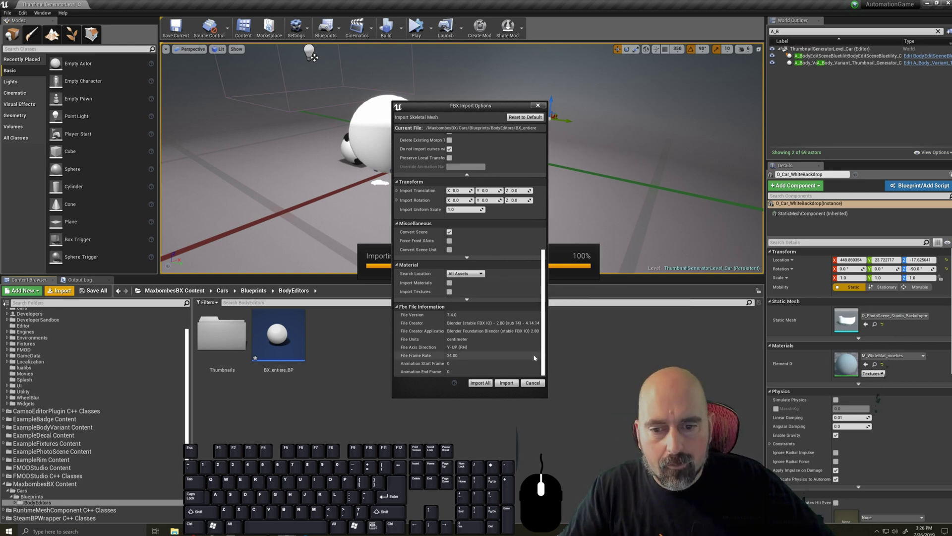
left_click(507, 383)
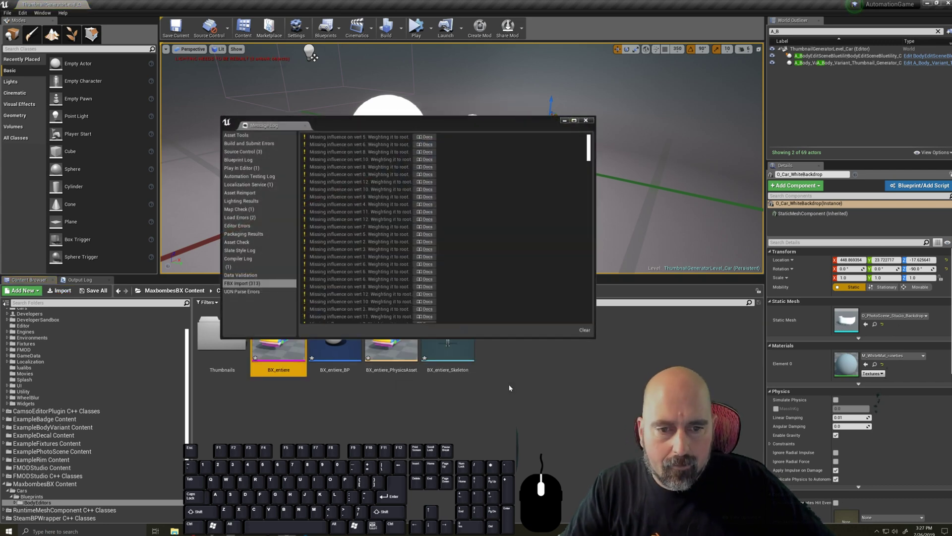
left_click(586, 121)
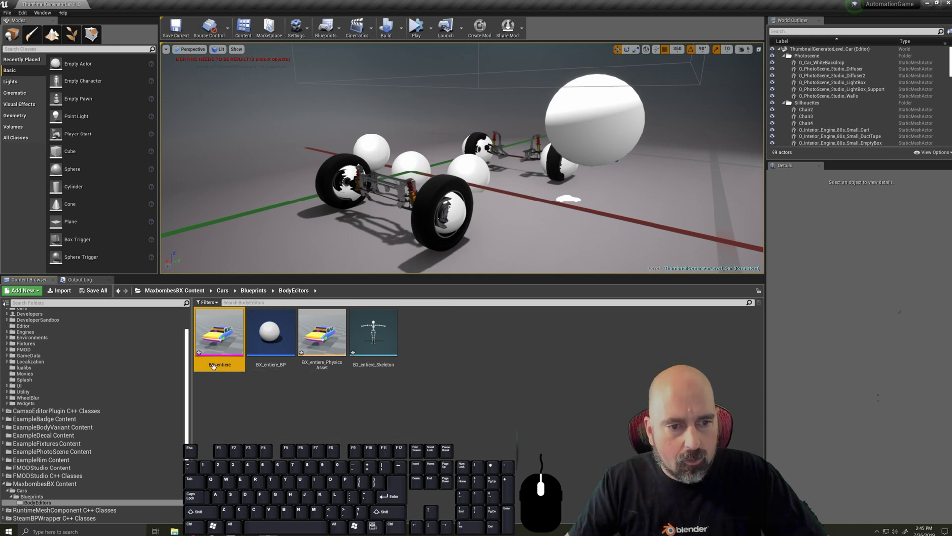
- Open the BX_entiere skeletal mesh and inspect the car body from a front corner angle
double_click(220, 327)
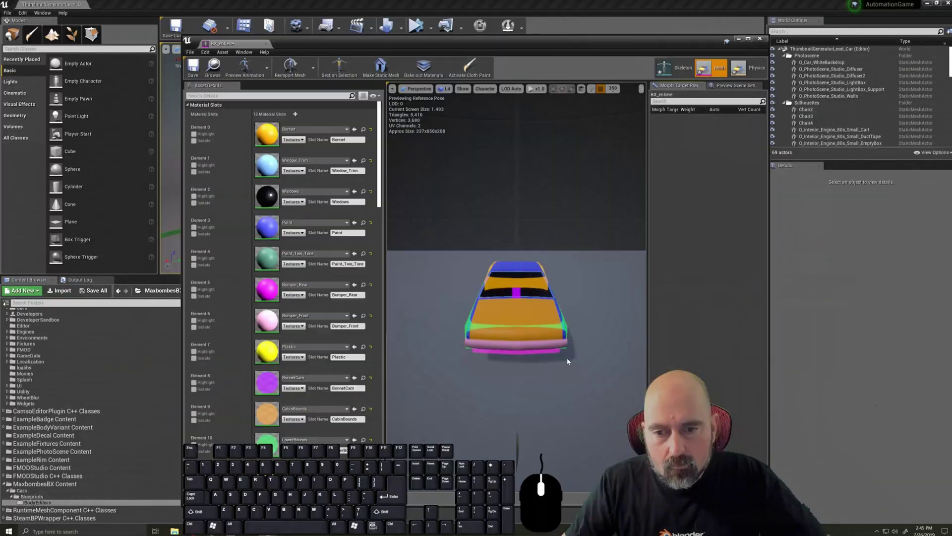
left_click_drag(570, 355, 530, 349)
mouse_move(529, 348)
right_mouse_down()
mouse_move(529, 365)
mouse_move(530, 353)
right_mouse_up()
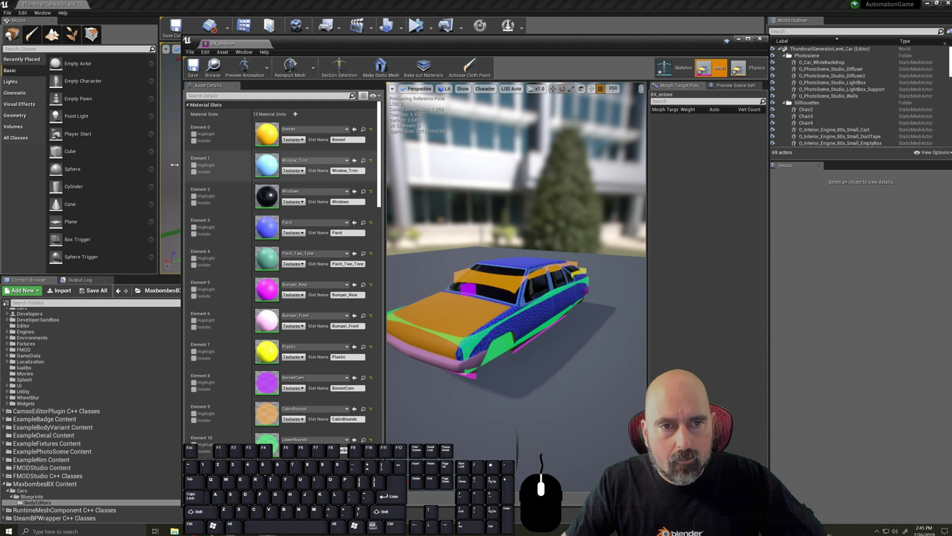
- Isolate the Bonnet, Window_Trim and Windows materials one after another to check which body parts they cover
left_click(194, 140)
left_click(194, 141)
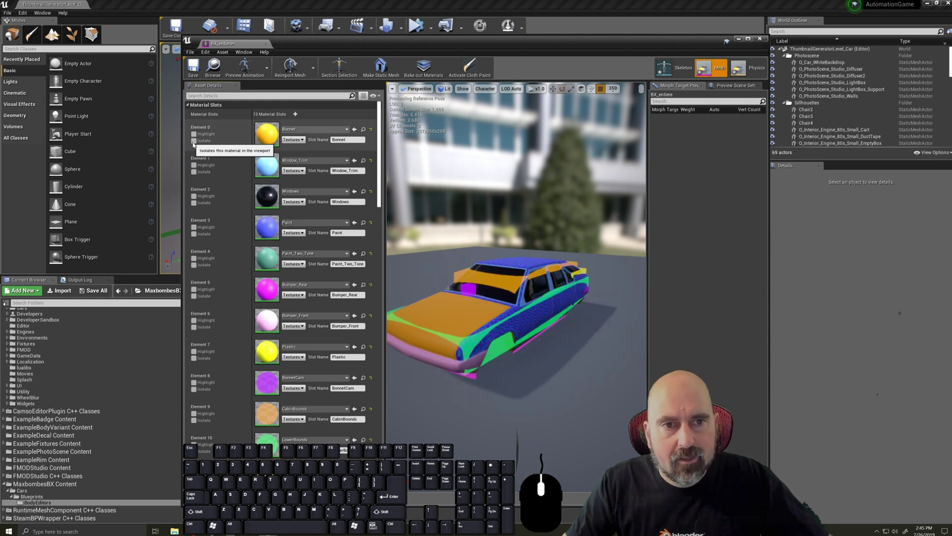
left_click(194, 172)
left_click(194, 172)
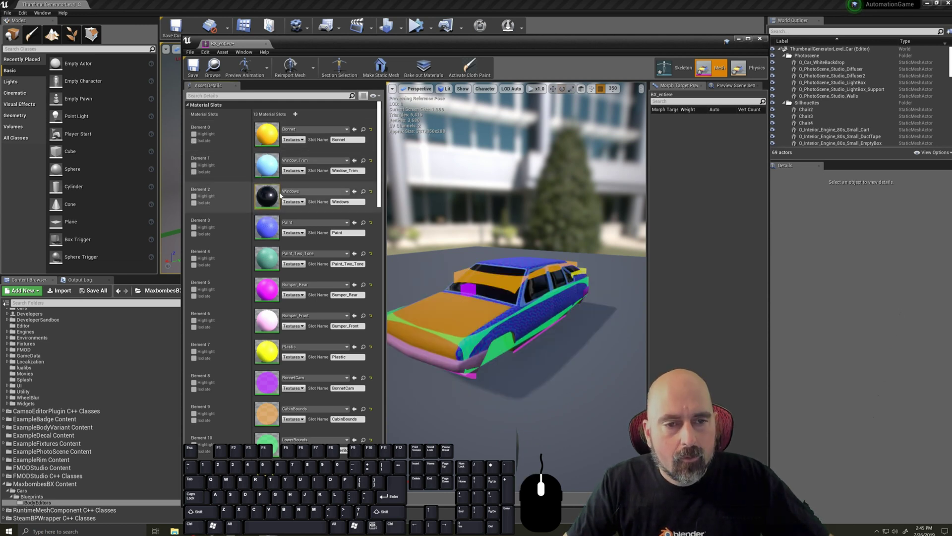
left_click(194, 202)
left_click(194, 203)
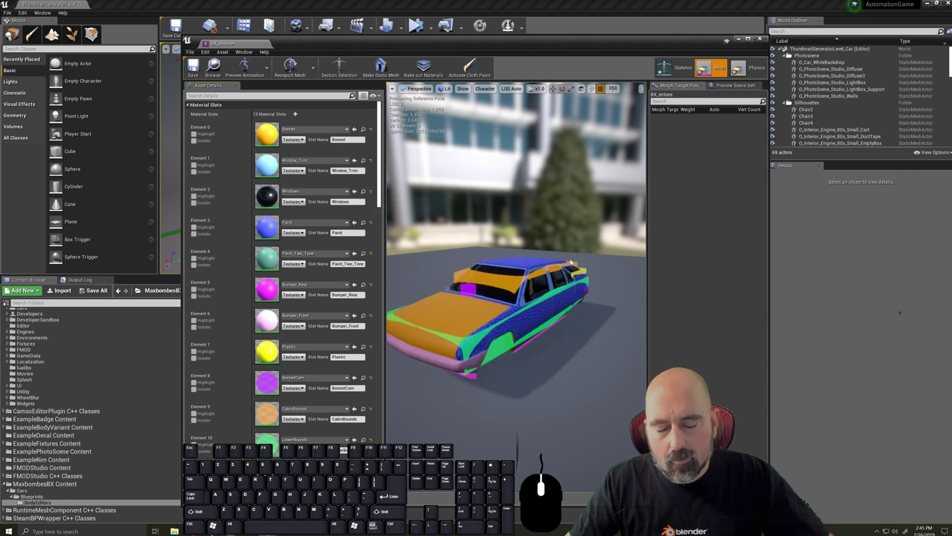
- Assign the red Windows material to the Windows slot, and save and close the BX_entiere mesh
left_click(307, 192)
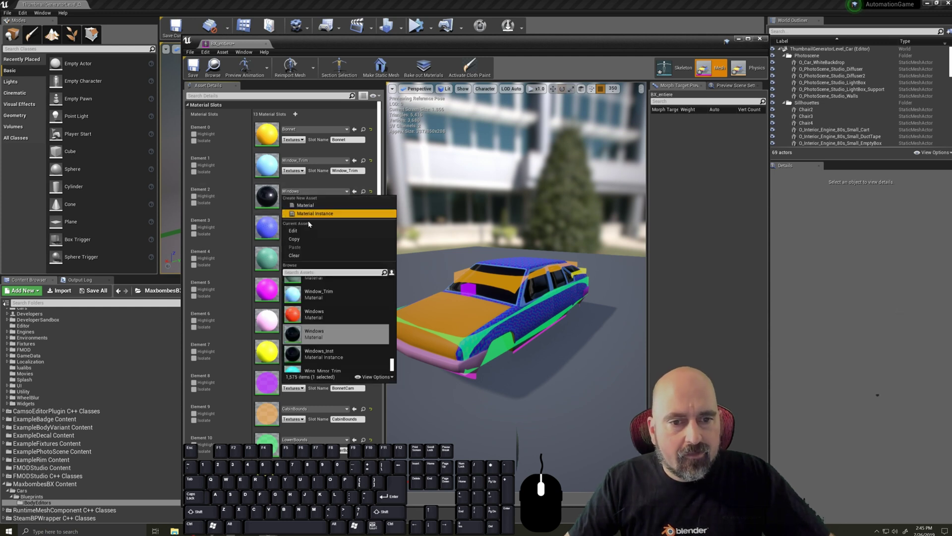
left_click(318, 314)
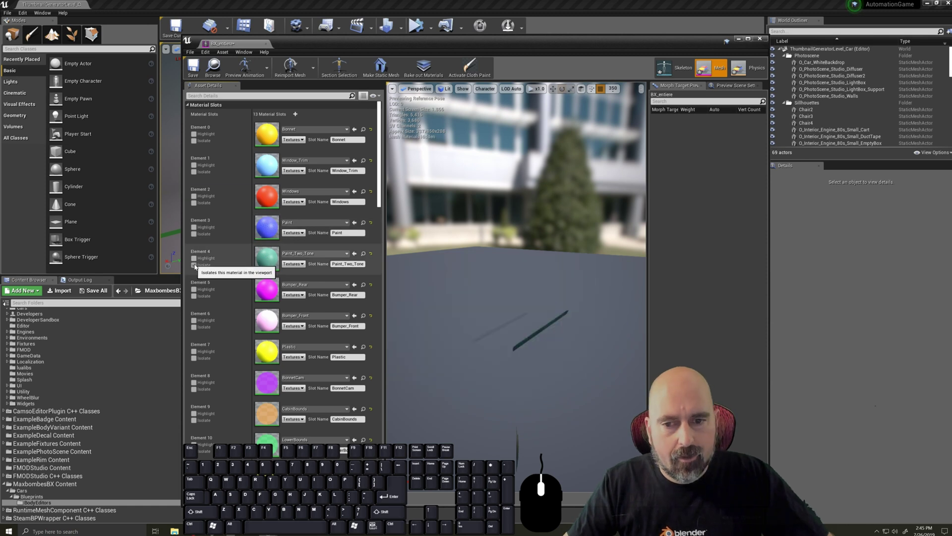
scroll(208, 378, "down", 3)
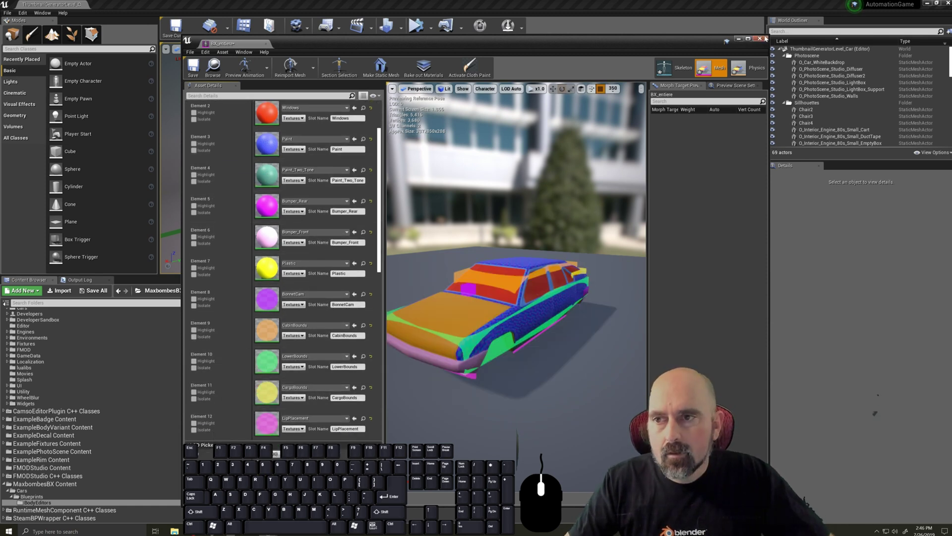
left_click(193, 68)
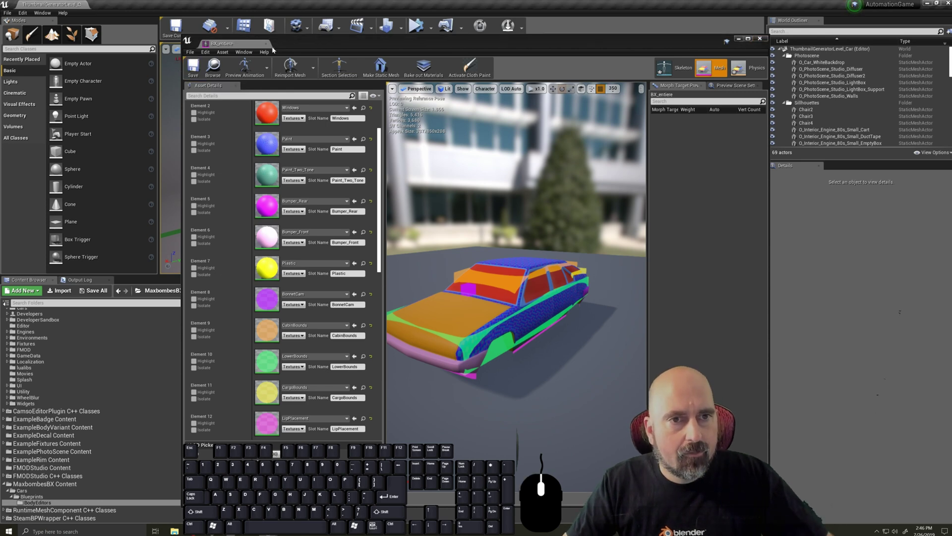
left_click(266, 44)
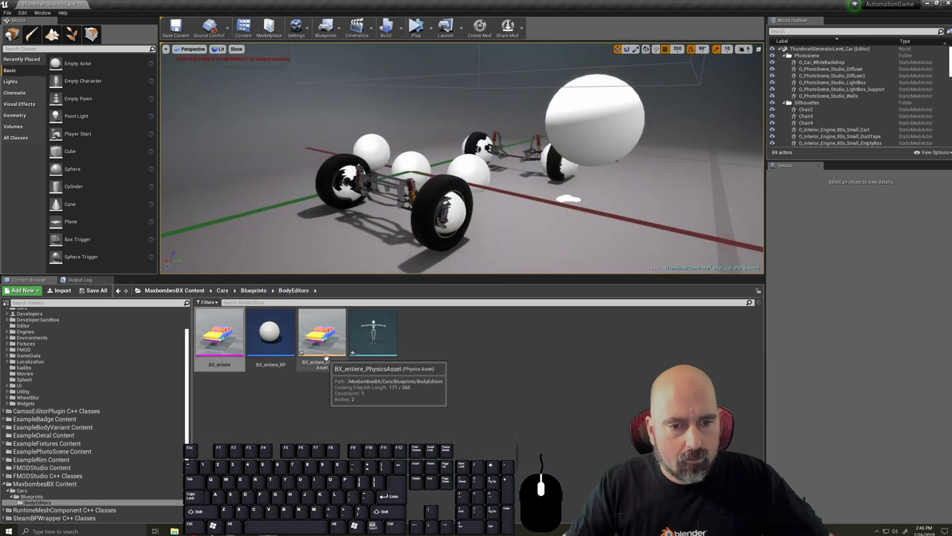
- Save the BX_entiere_PhysicsAsset and BX_entiere_Skeleton assets together
left_click(322, 337)
left_click(365, 344, "shift")
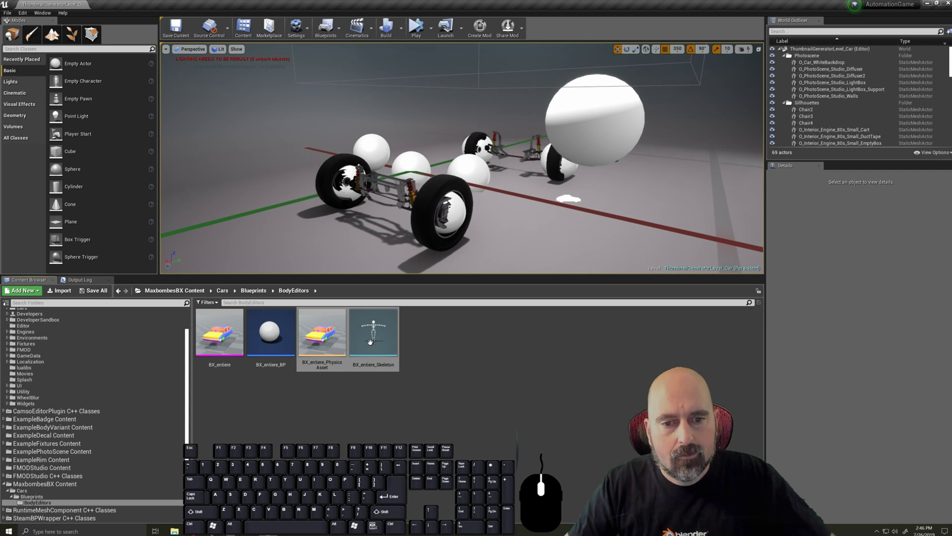
right_click(330, 333)
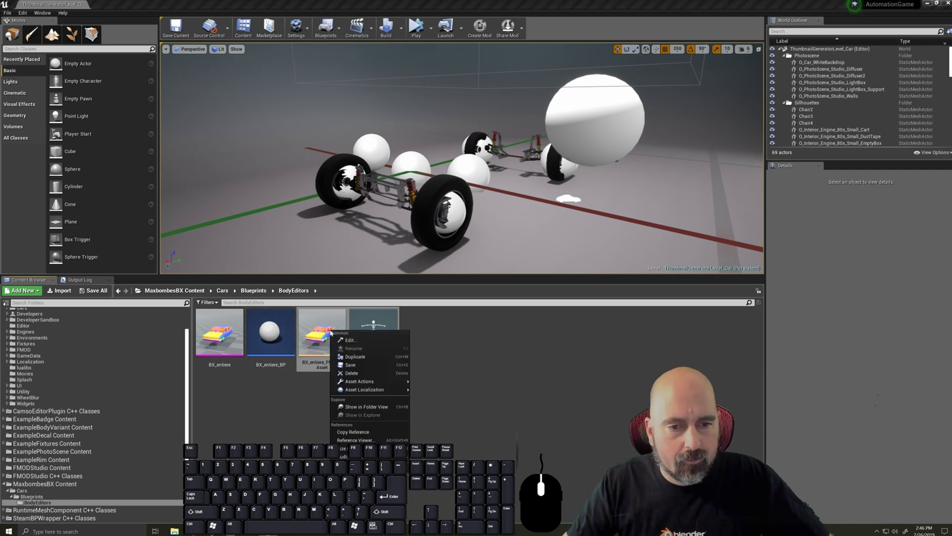
left_click(391, 367)
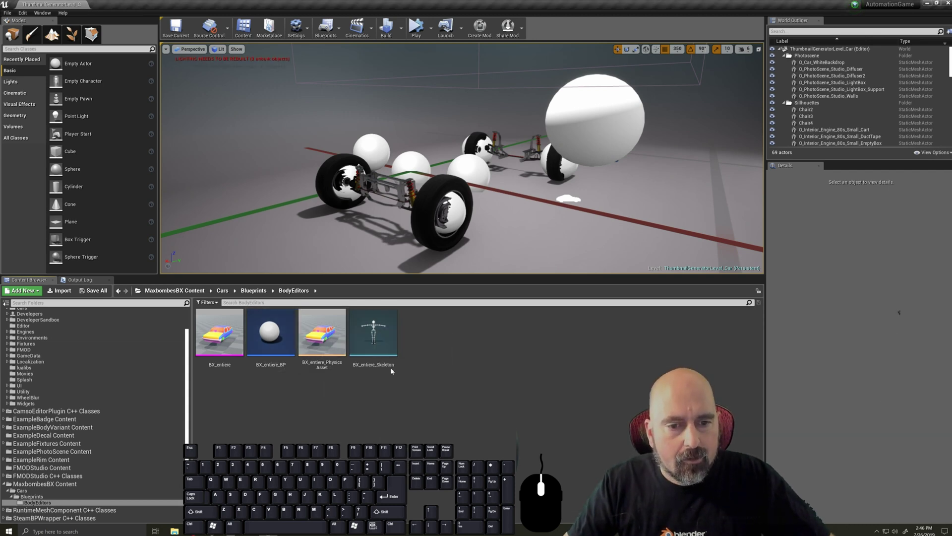
- Open the BX_entiere_BP blueprint and assign BX_entiere as its Skeletal Mesh
double_click(273, 329)
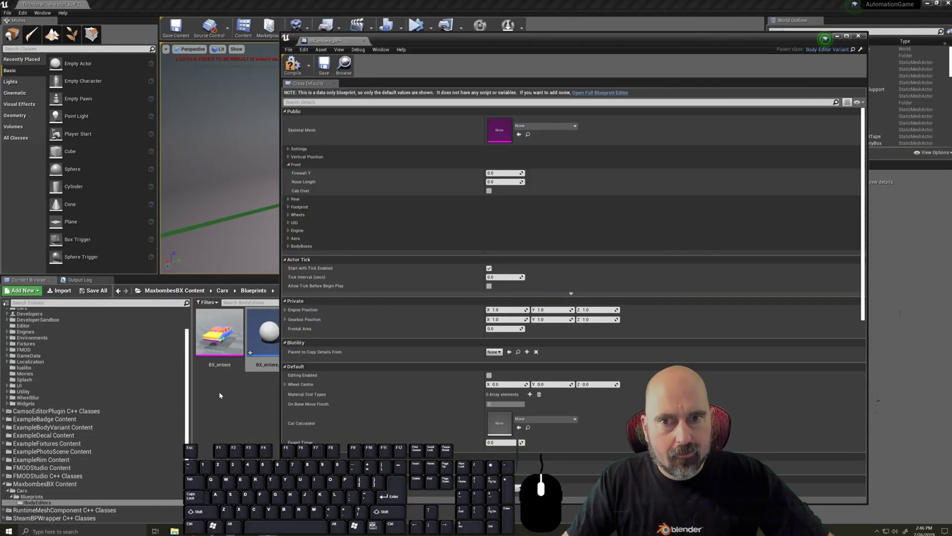
mouse_move(210, 330)
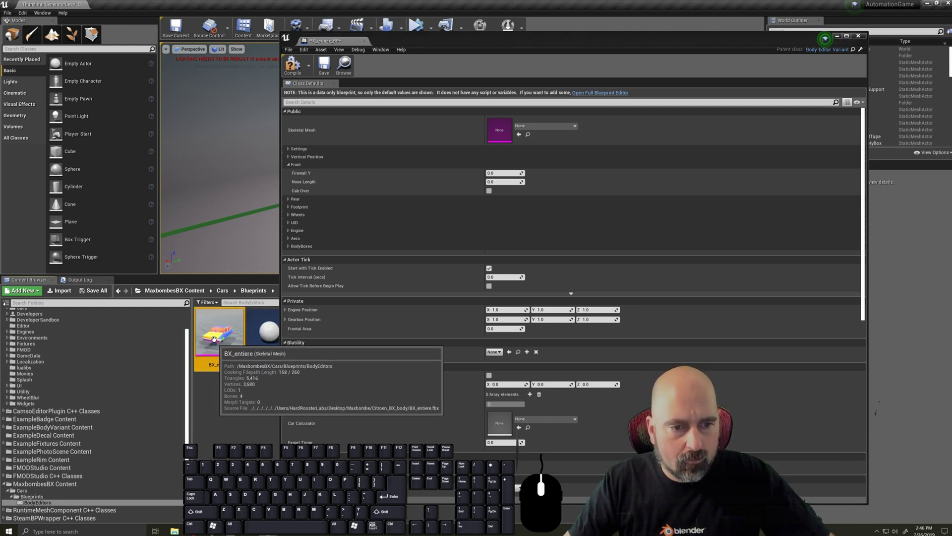
left_click_drag(211, 330, 491, 163)
left_click_drag(504, 127, 502, 128)
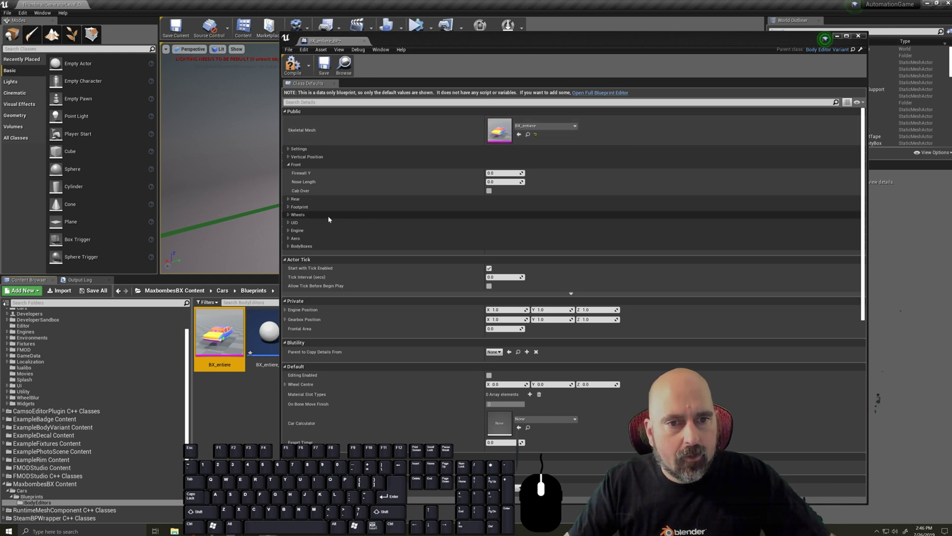
- Generate a new Family GUID and a new GUID in the UID settings of the BX_entiere_BP blueprint
left_click(289, 222)
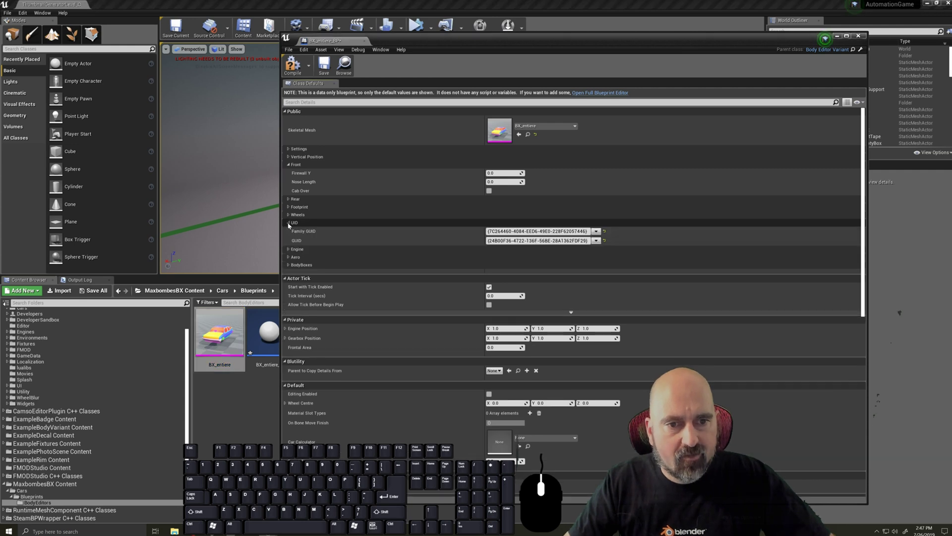
left_click(596, 232)
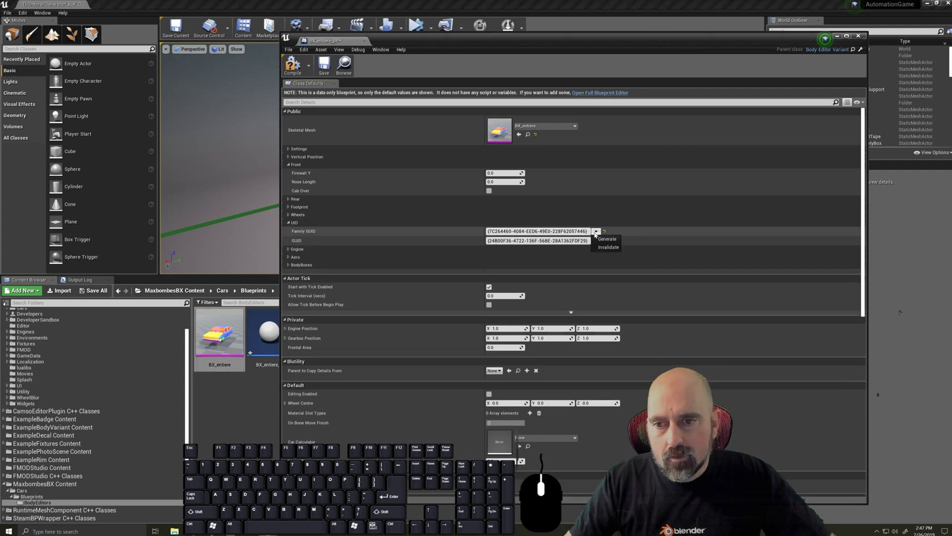
left_click(606, 239)
left_click(596, 241)
left_click(603, 248)
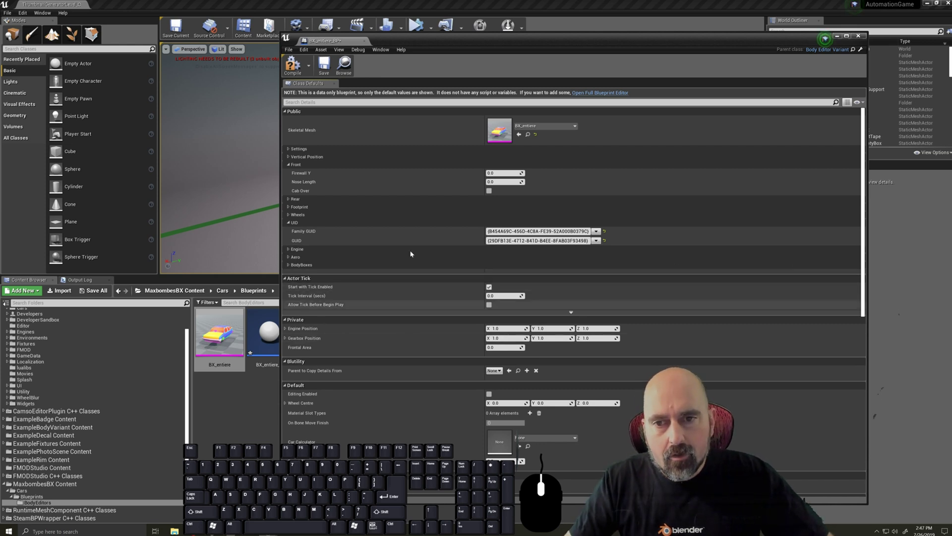
- Check the blueprint's body Settings, and compile, save and close BX_entiere_BP
left_click(289, 149)
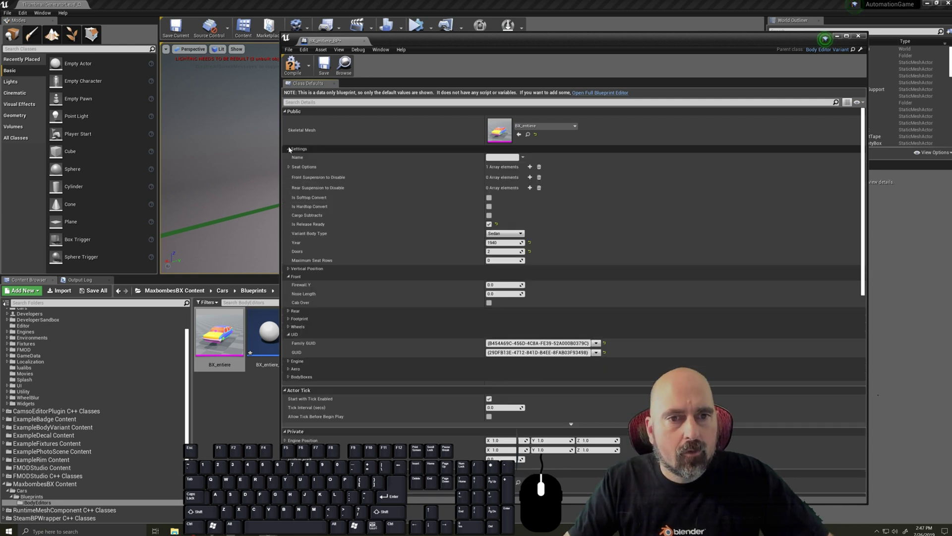
left_click(289, 149)
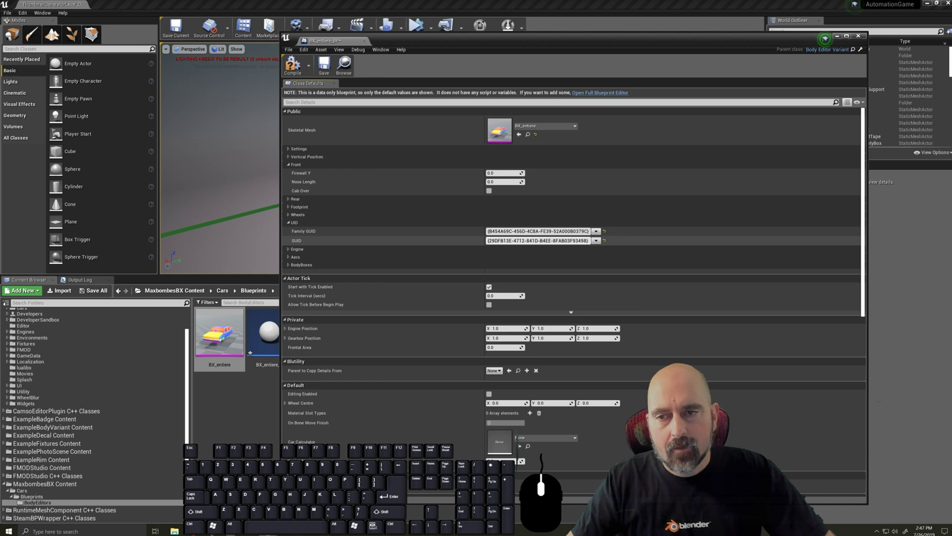
left_click(292, 67)
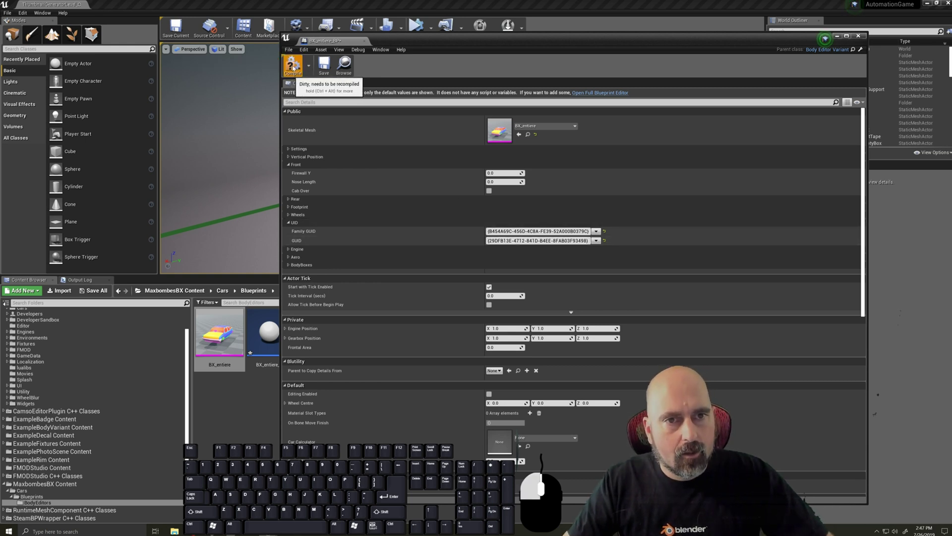
left_click(324, 68)
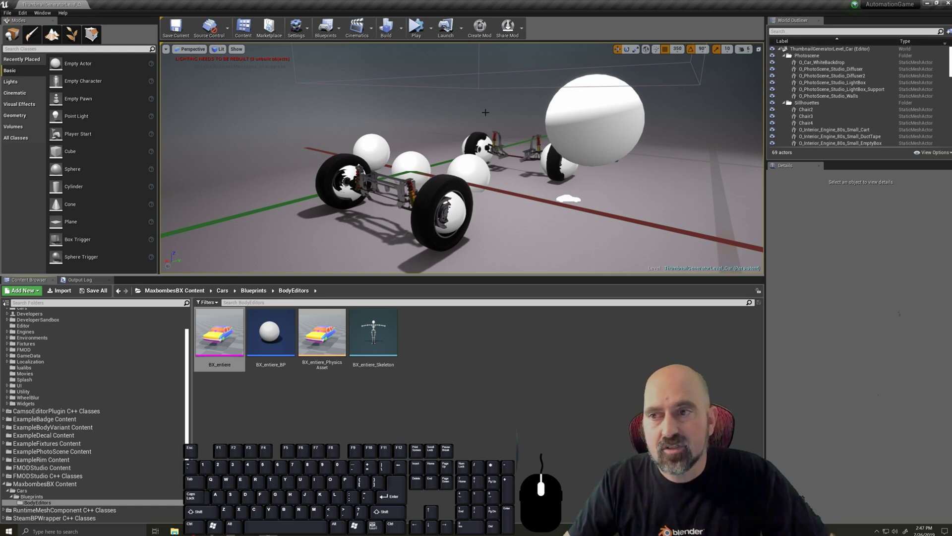
scroll(479, 200, "down", 3)
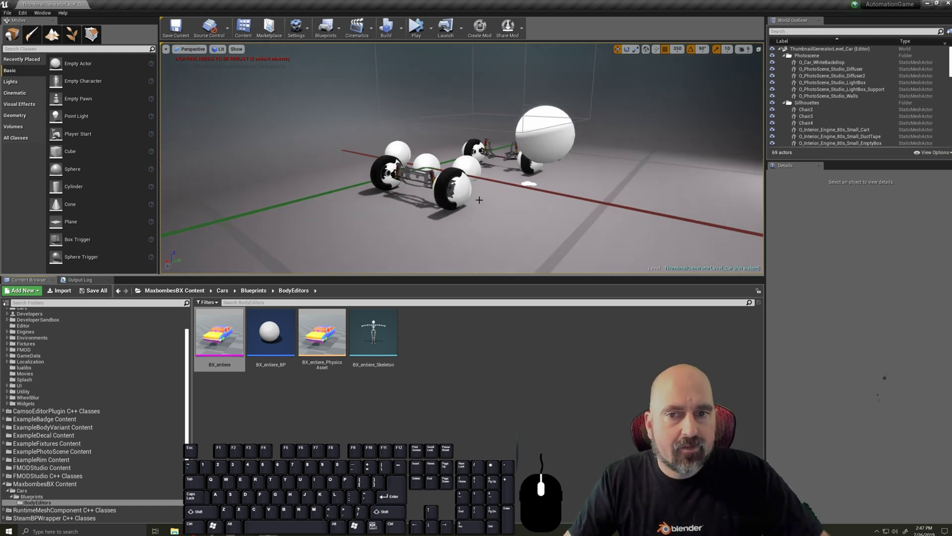
scroll(479, 200, "up", 2)
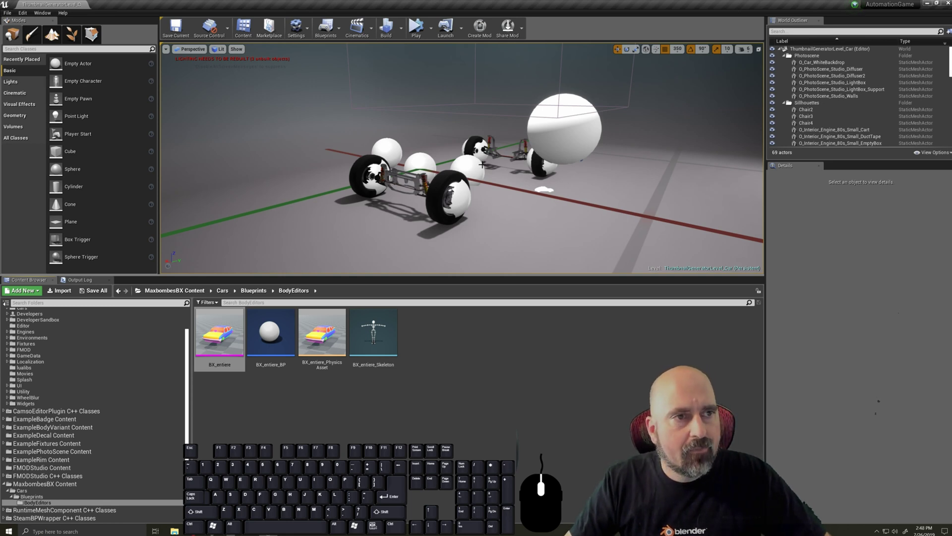
left_click(6, 13)
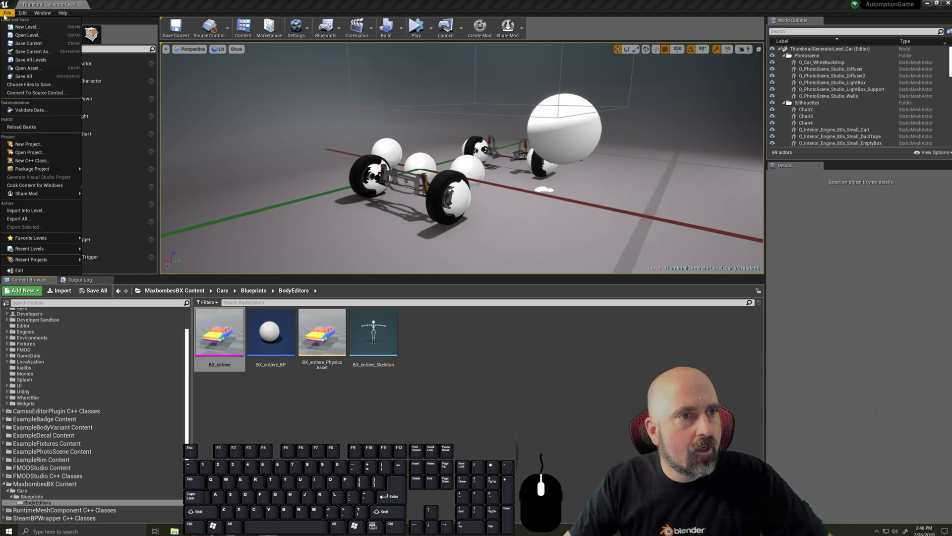
left_click(29, 35)
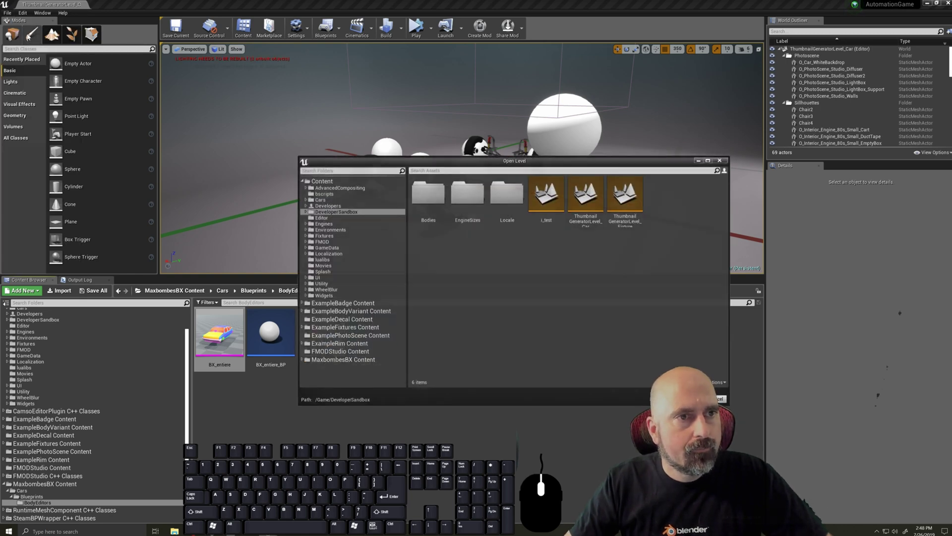
left_click(727, 161)
left_click(718, 158)
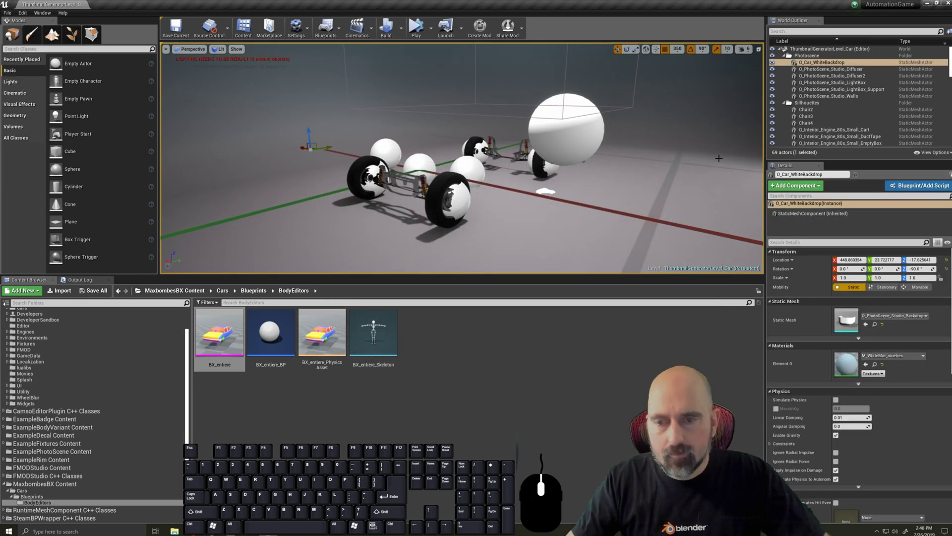
- Search all project content for "thumb" levels and open ThumbnailGeneratorLevel_Car
key("ctrl+o")
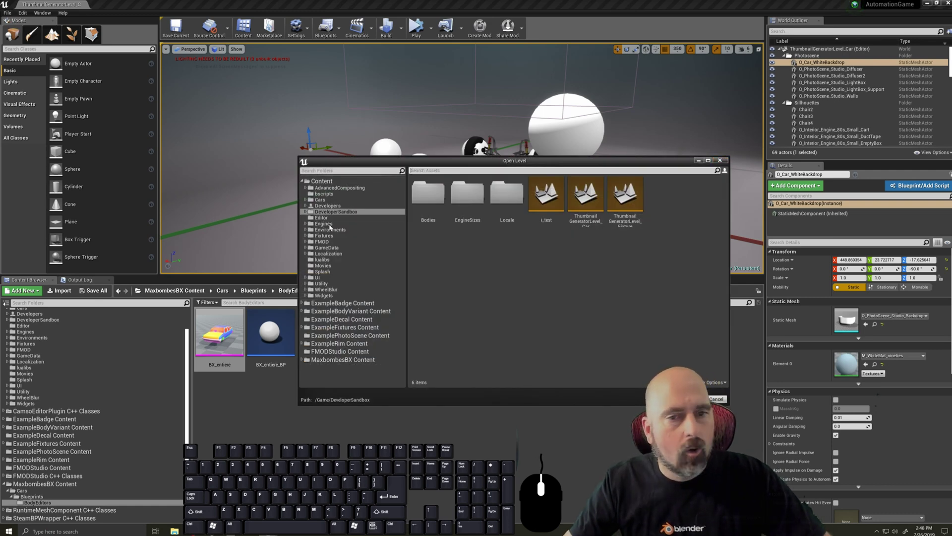
left_click_drag(493, 158, 477, 154)
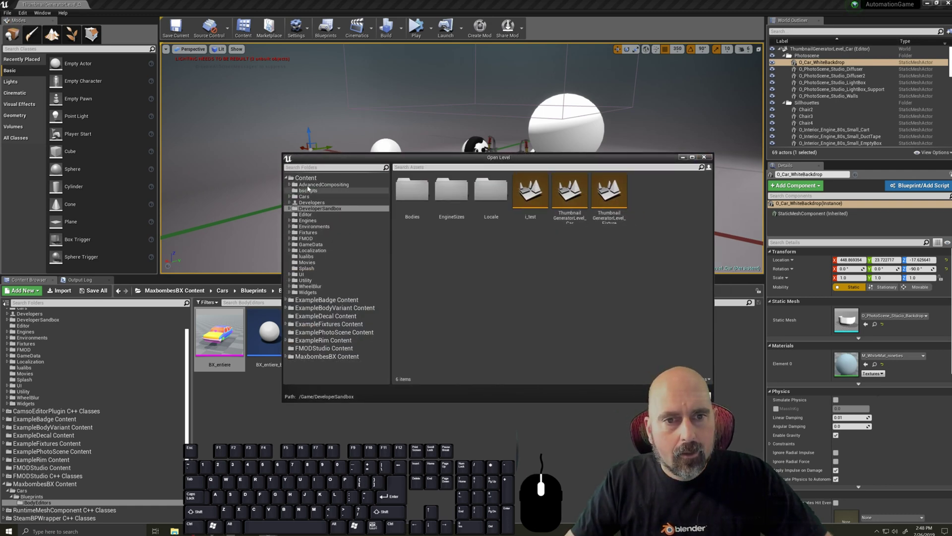
left_click(309, 180)
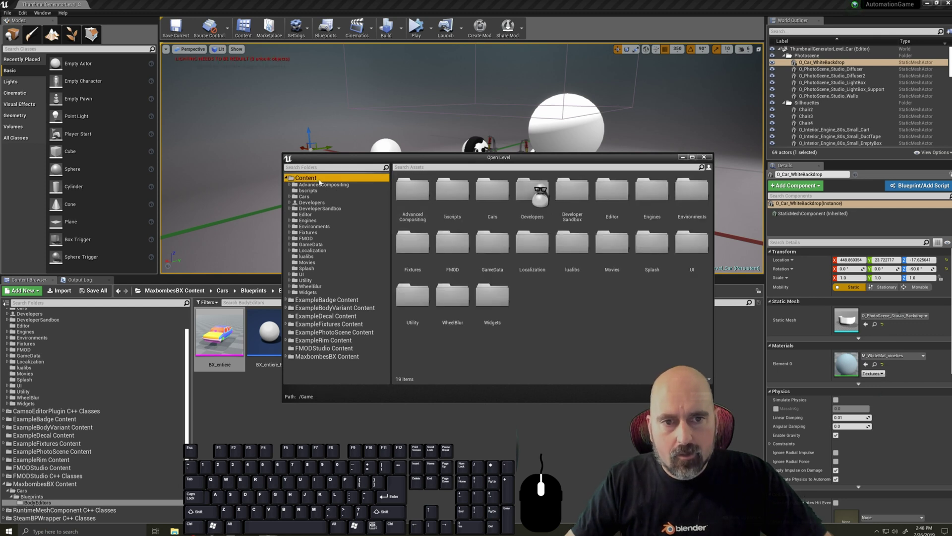
left_click(491, 158)
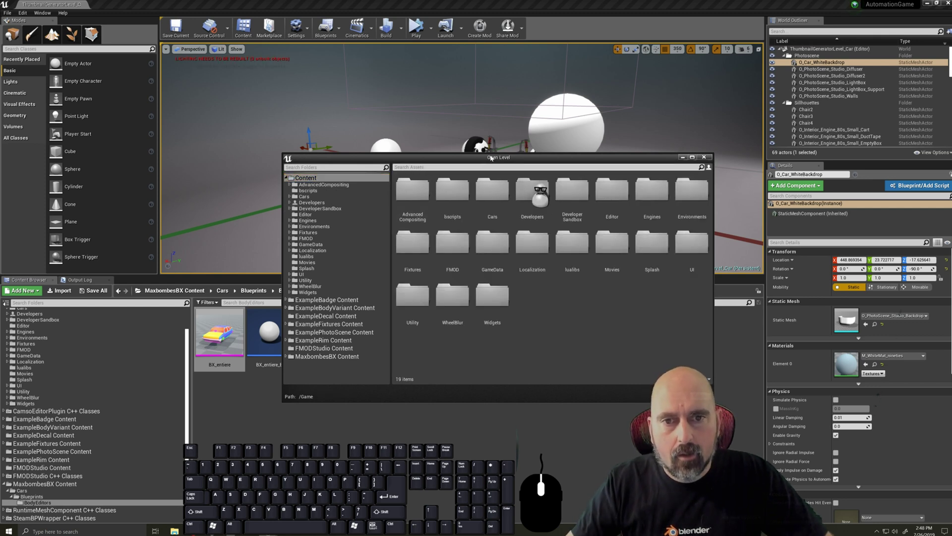
type("thumb")
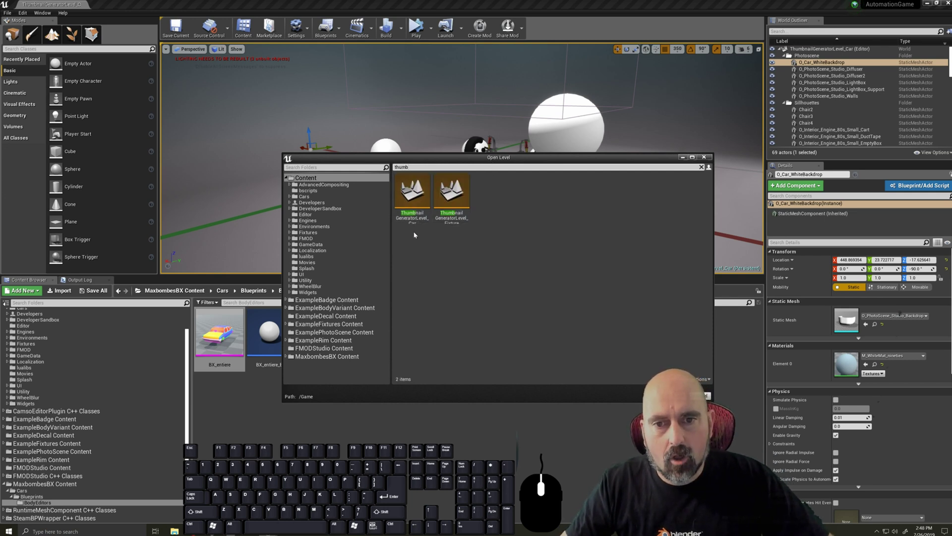
left_click(419, 191)
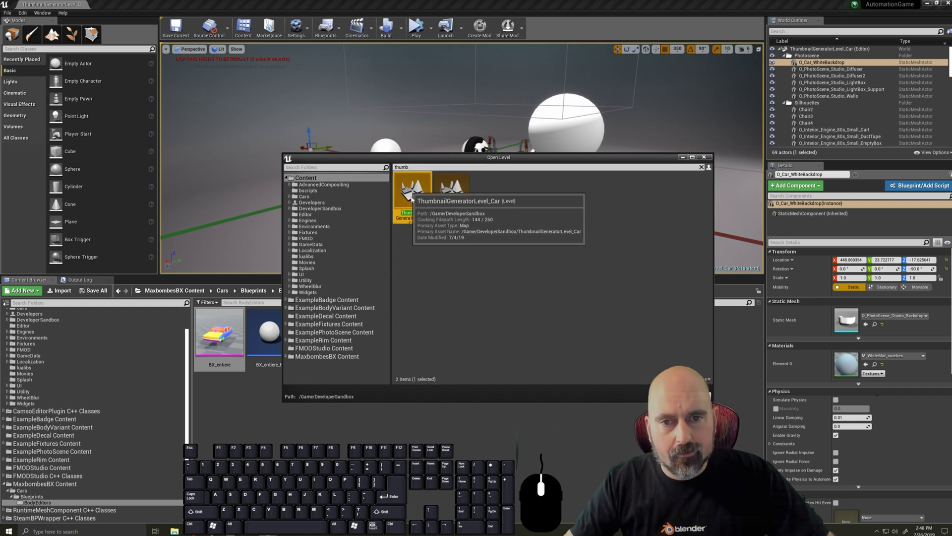
left_click(677, 395)
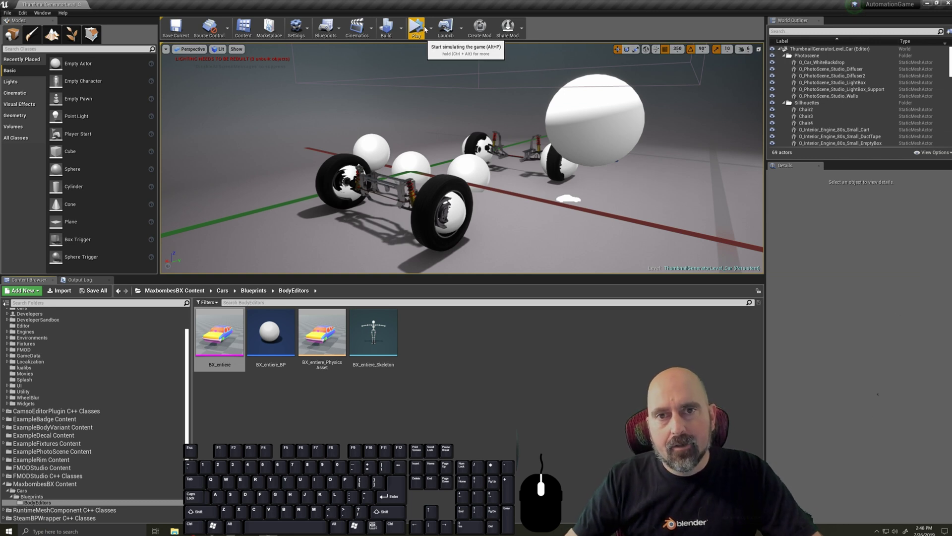
- Start simulating the ThumbnailGeneratorLevel_Car level in the editor viewport
left_click(431, 30)
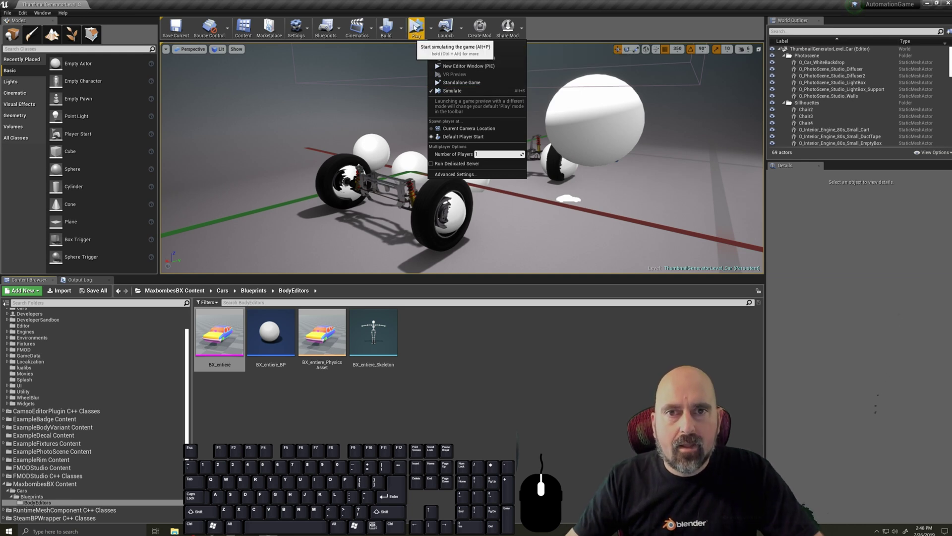
left_click(604, 252)
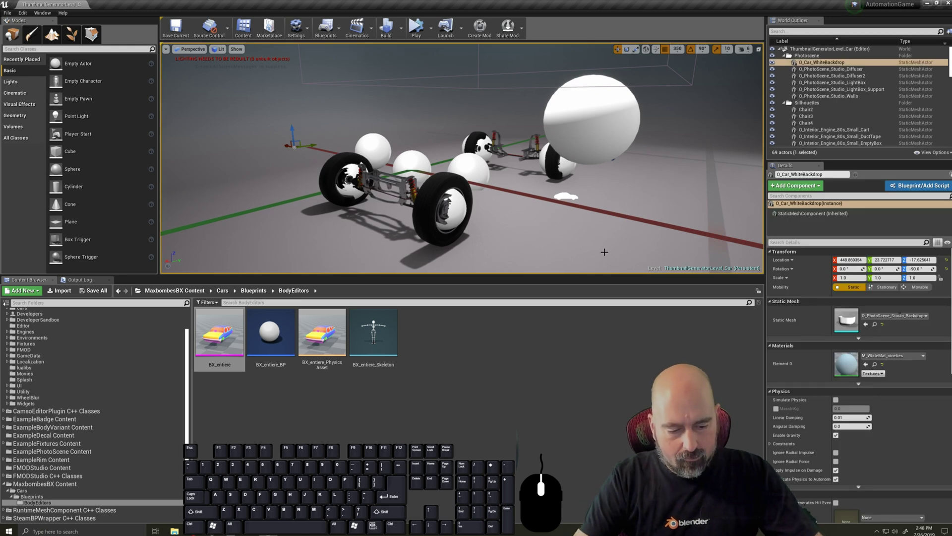
key("alt+s")
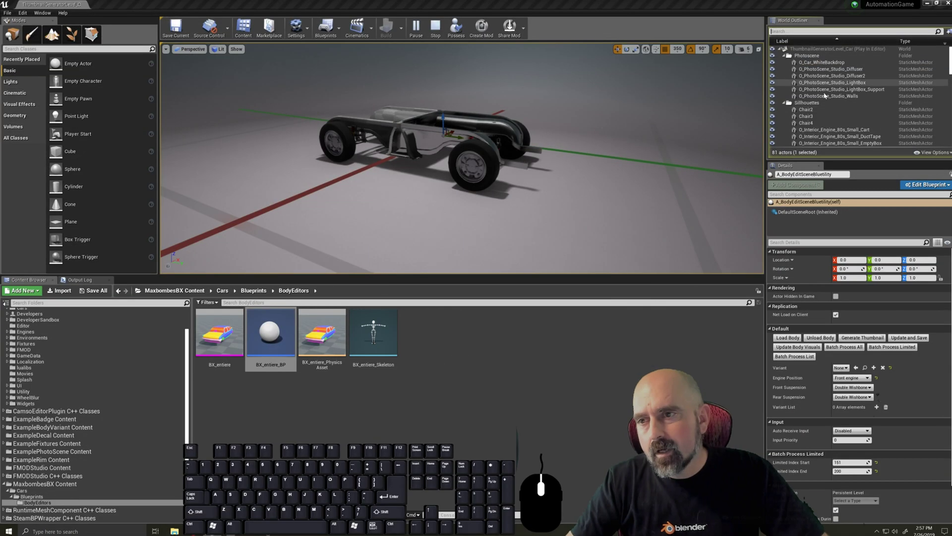
- Filter the level's actors by "A_B" and select the A_BodyEditSceneBluetility actor
scroll(841, 110, "down", 10)
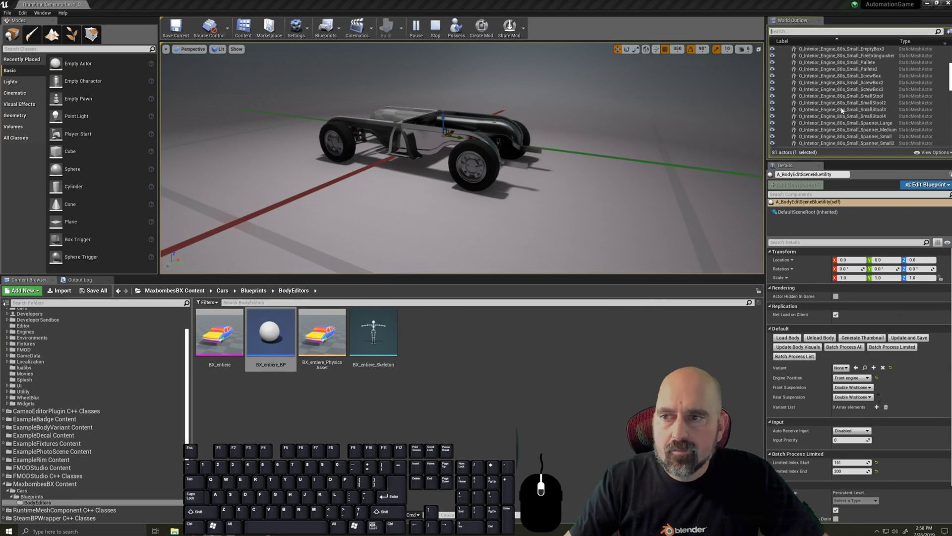
scroll(842, 110, "up", 10)
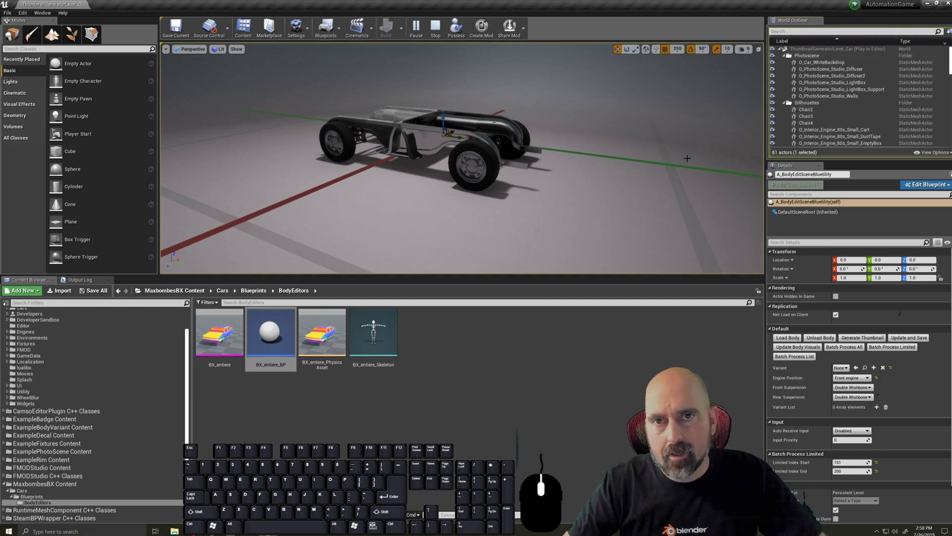
type("A_B")
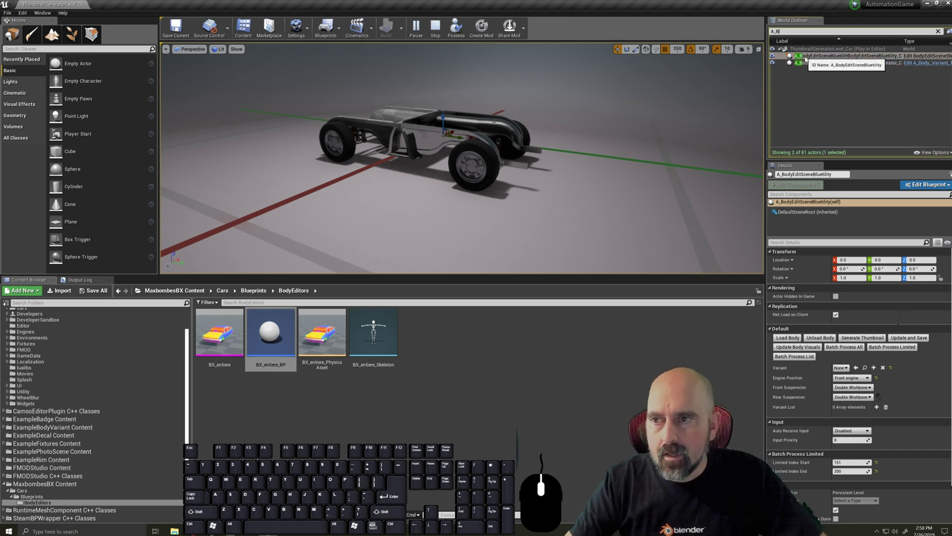
left_click(806, 57)
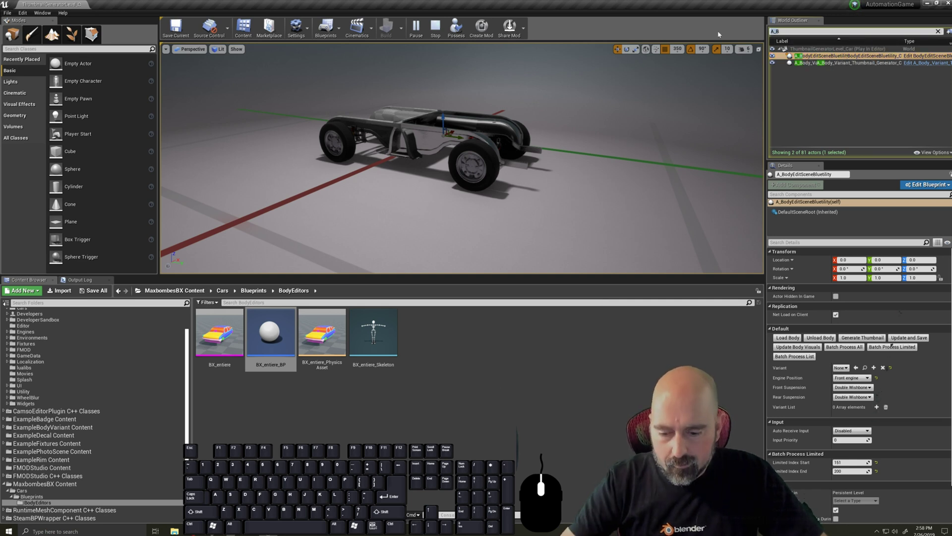
key("Escape")
scroll(803, 92, "up", 3)
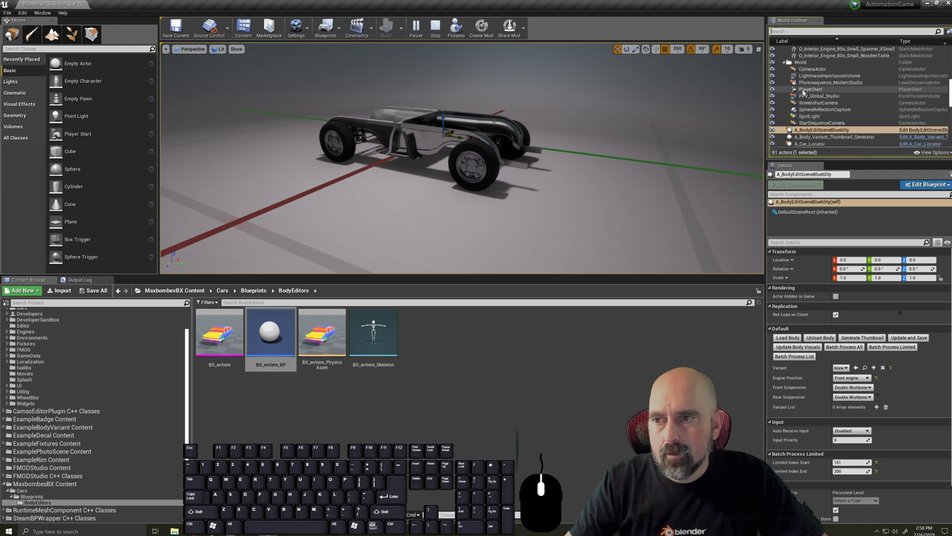
scroll(803, 92, "down", 3)
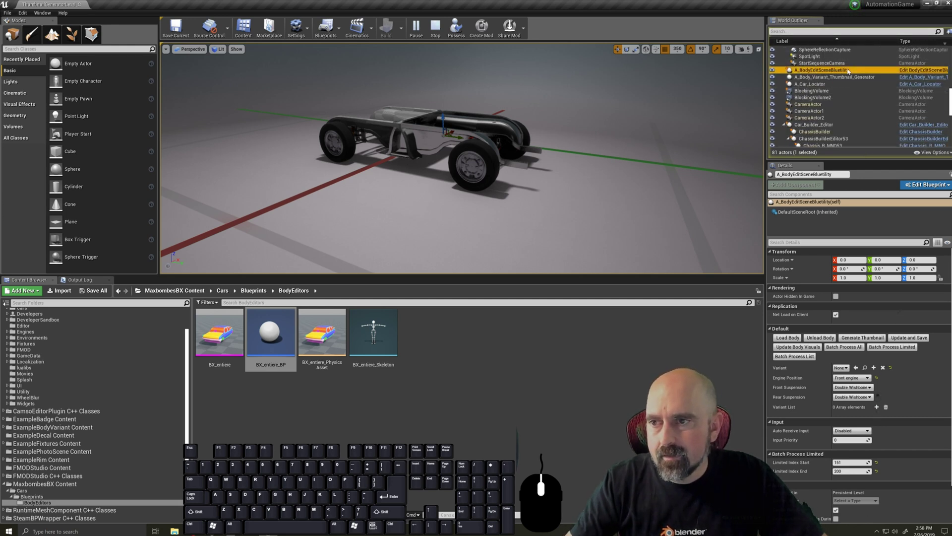
left_click(843, 31)
type("A_")
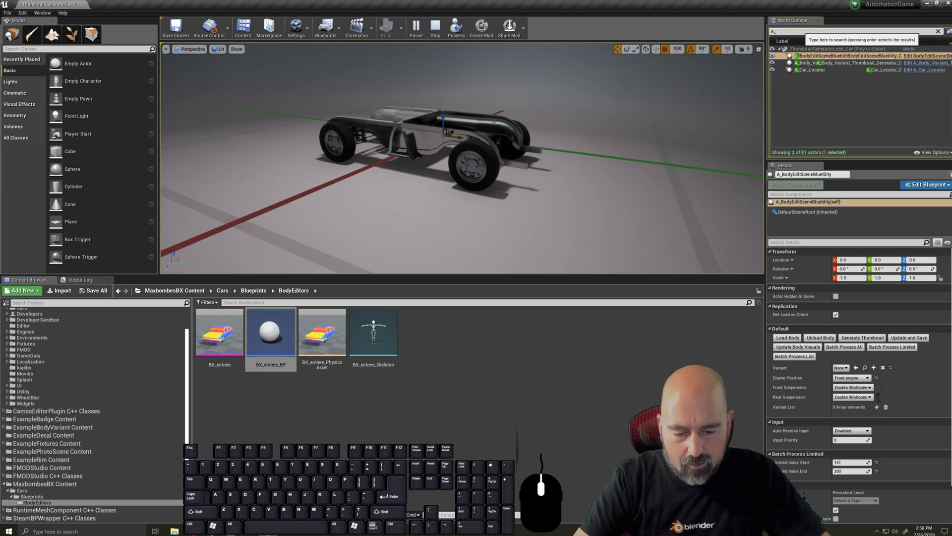
type("B")
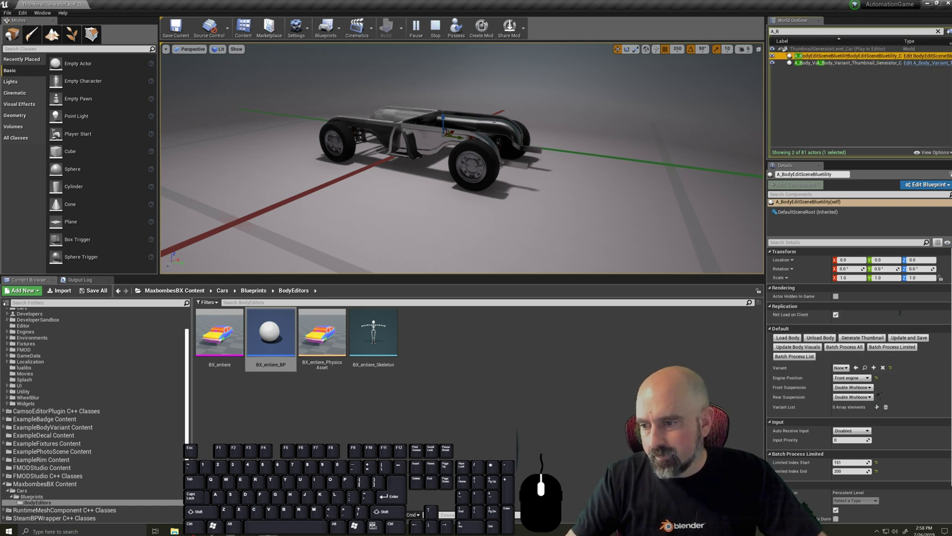
- Assign the BX_entiere_BP asset as the Variant of the A_BodyEditSceneBluetility actor
left_click(770, 329)
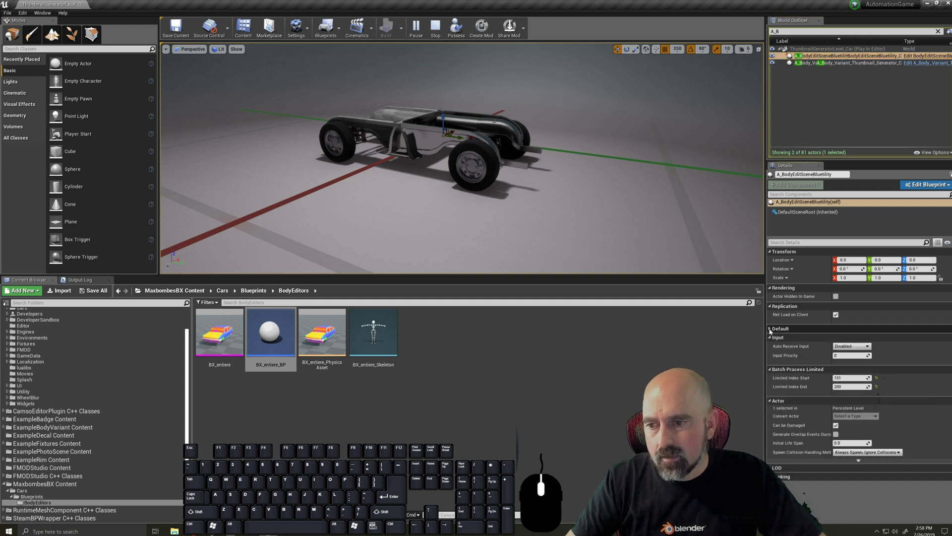
left_click(770, 329)
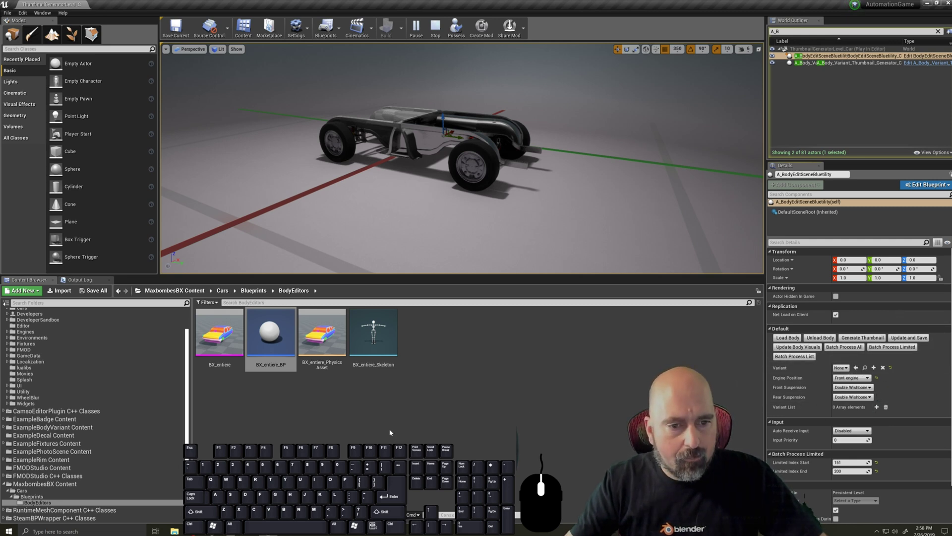
left_click(280, 336)
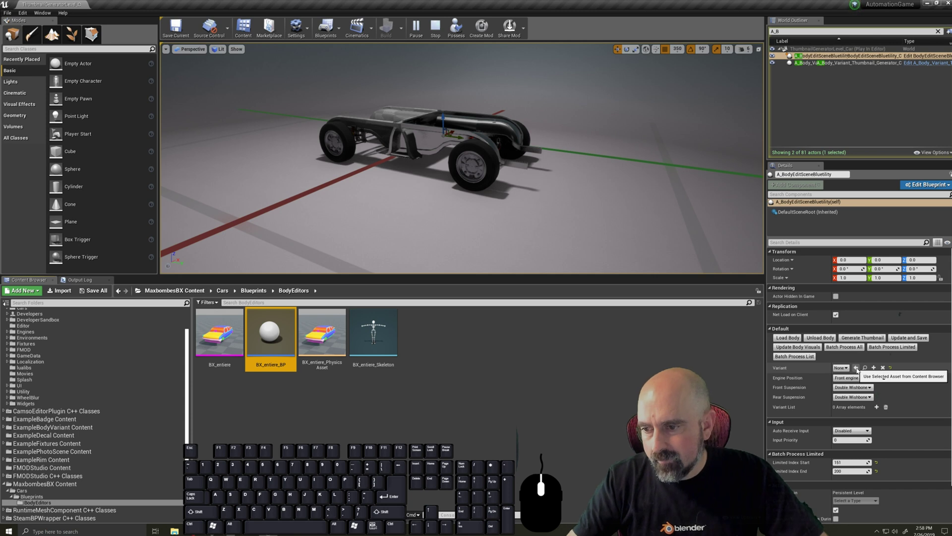
left_click(856, 368)
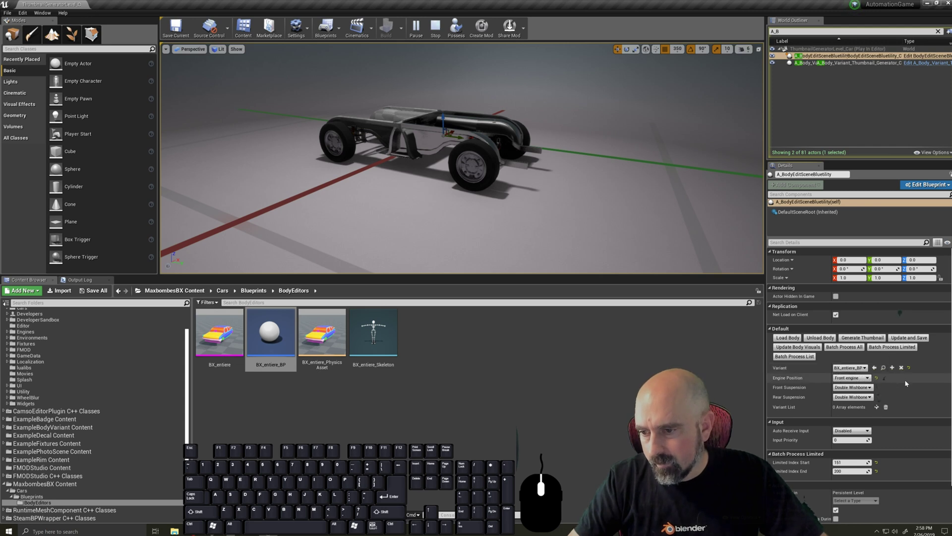
- Choose Front engine as the Engine Position and load the body into the scene
left_click(851, 378)
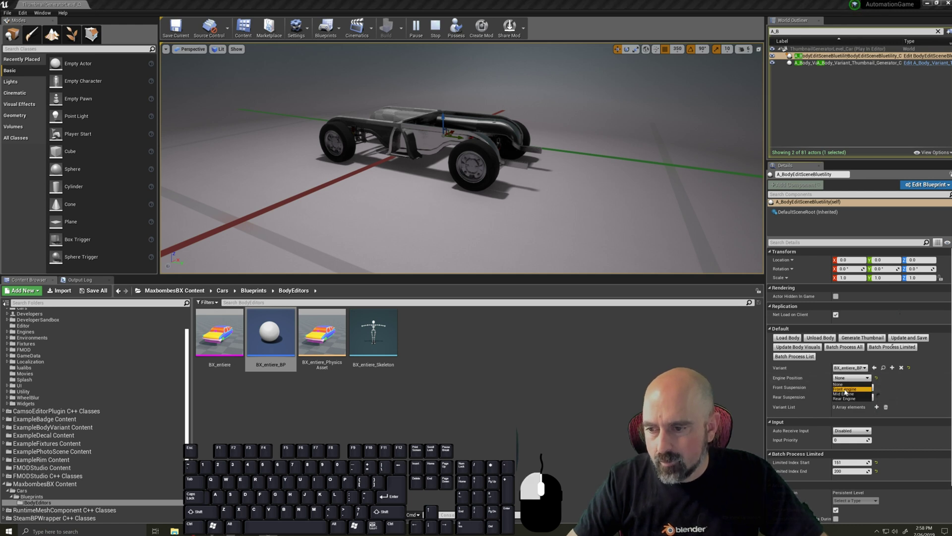
left_click(846, 390)
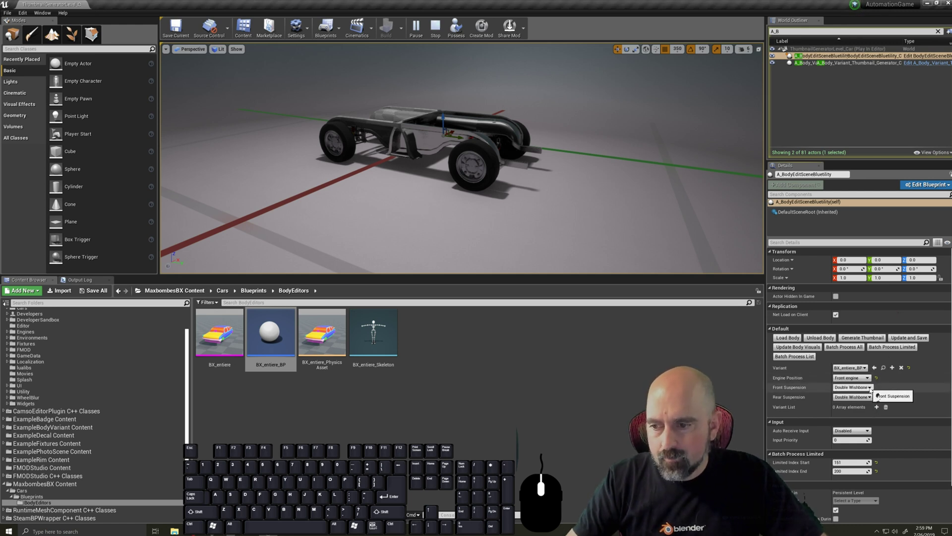
left_click(794, 340)
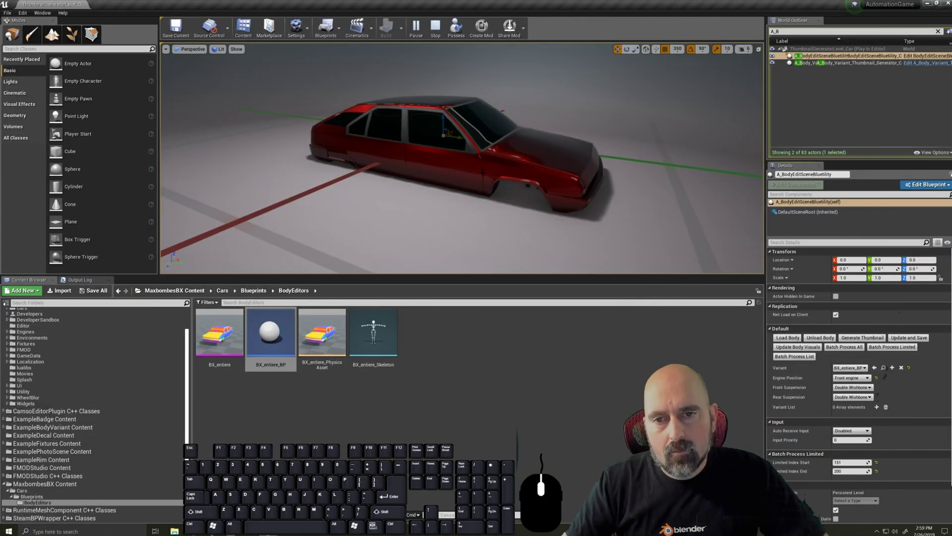
- Select the loaded car body, name it BX_5Door in its Settings, and enable Cargo Subtracts
left_click(430, 107)
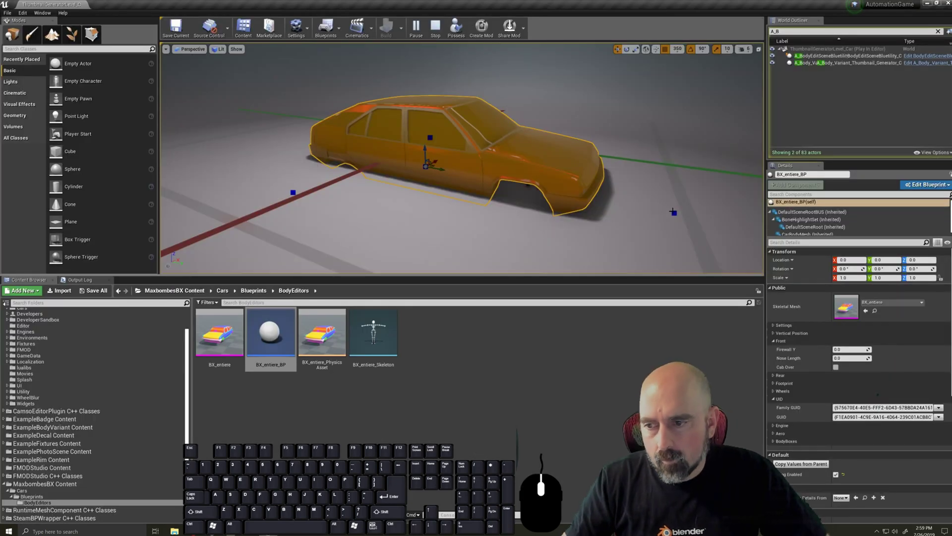
scroll(798, 291, "down", 1)
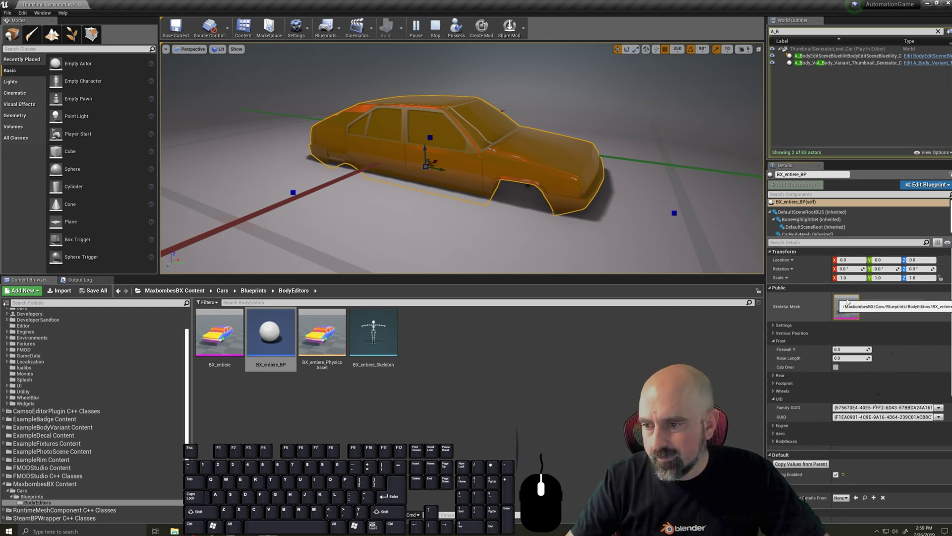
left_click(773, 325)
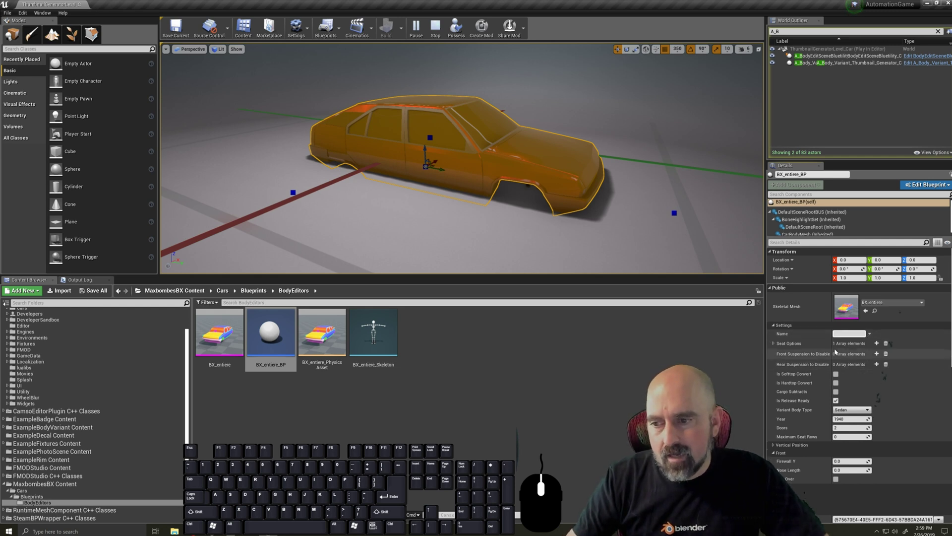
type("BX")
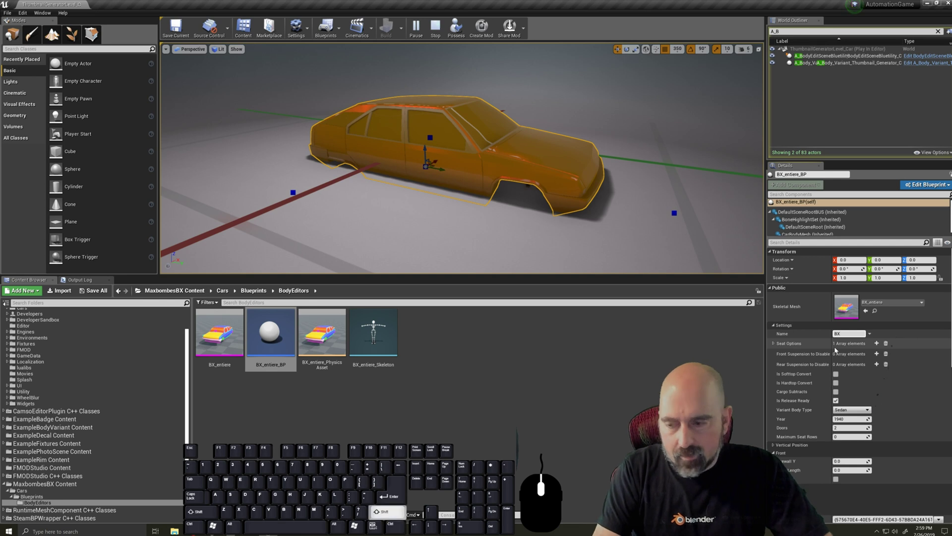
type("_")
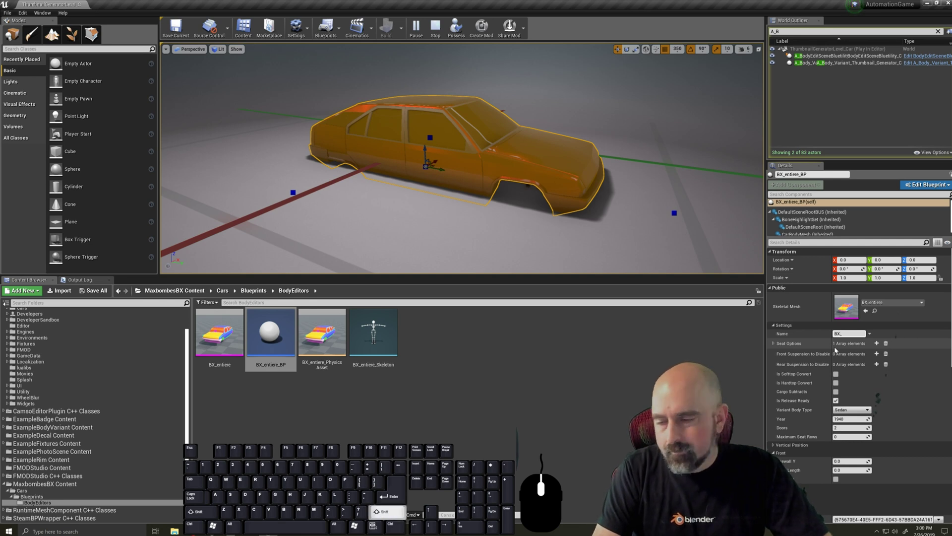
type("5Door")
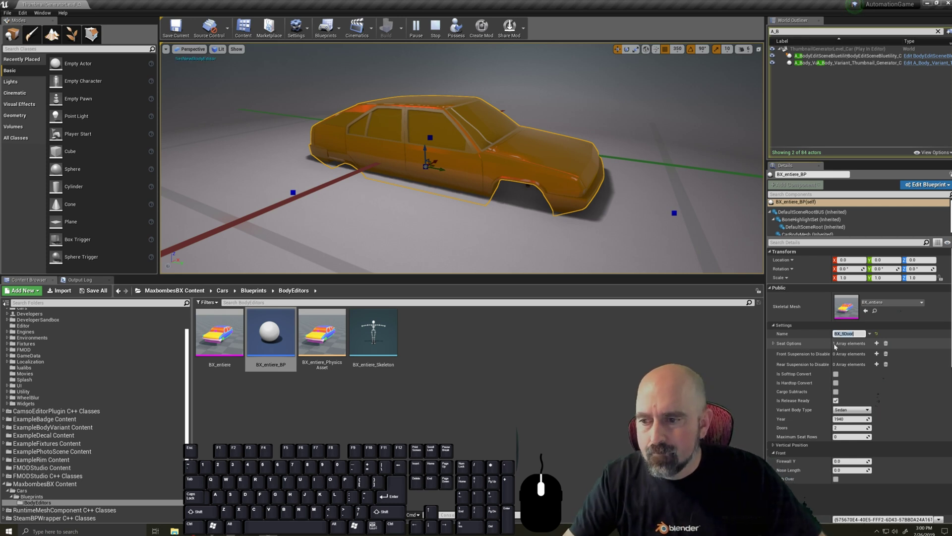
scroll(836, 345, "down", 1)
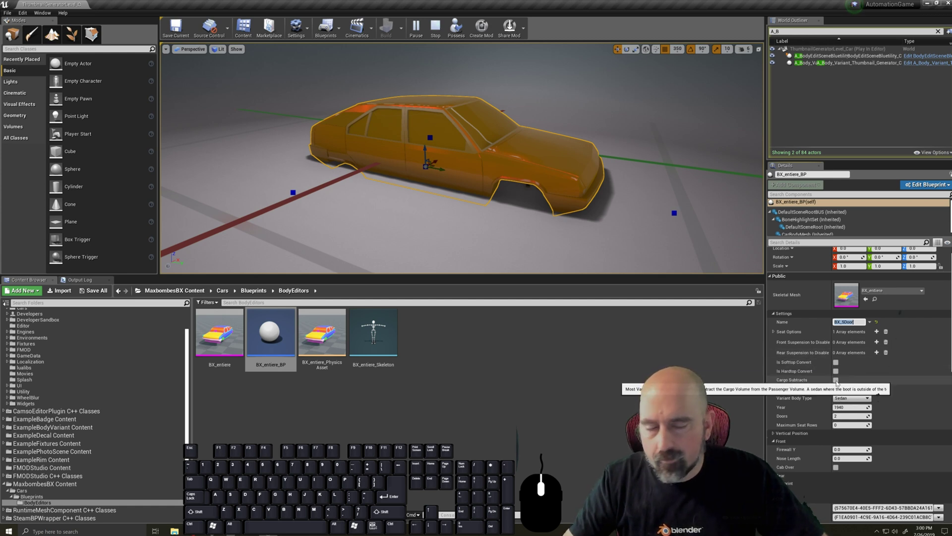
left_click(836, 379)
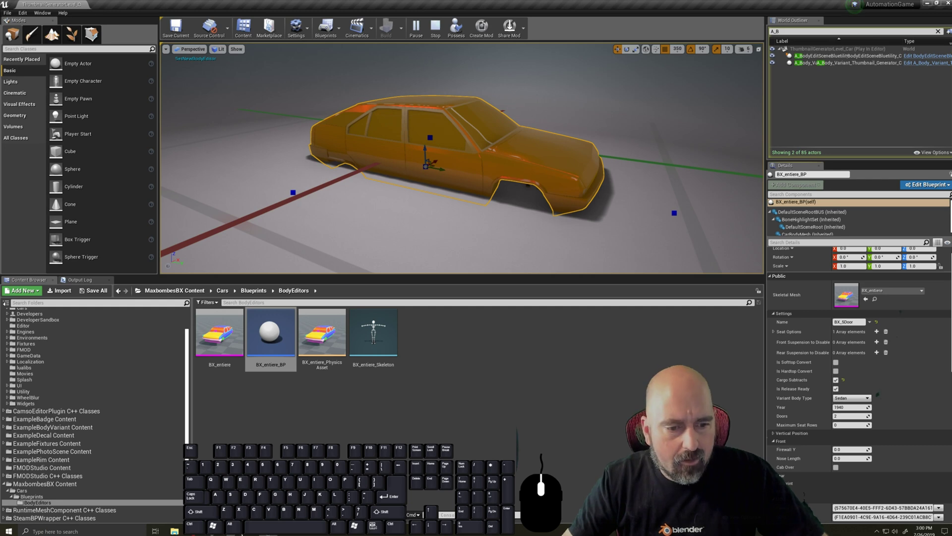
- Switch to Blender to examine the BX body model from the rear side, and return to Unreal Editor
left_click(249, 533)
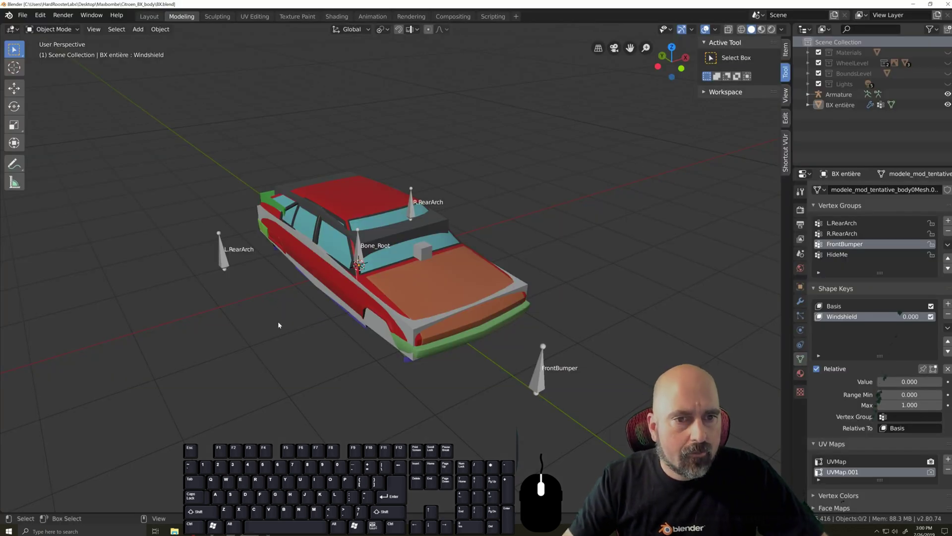
key("grave")
left_click(297, 328)
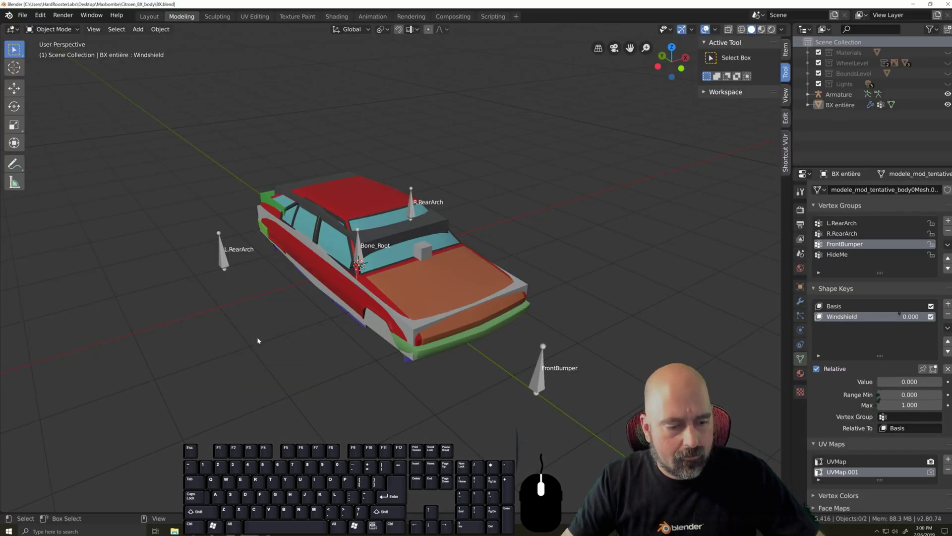
middle_click_drag(297, 328, 247, 257)
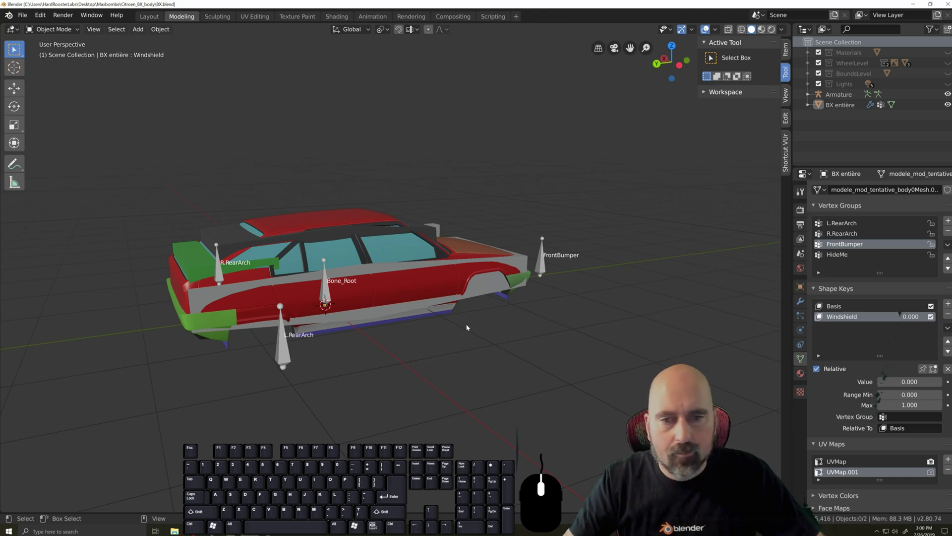
key("alt+Tab")
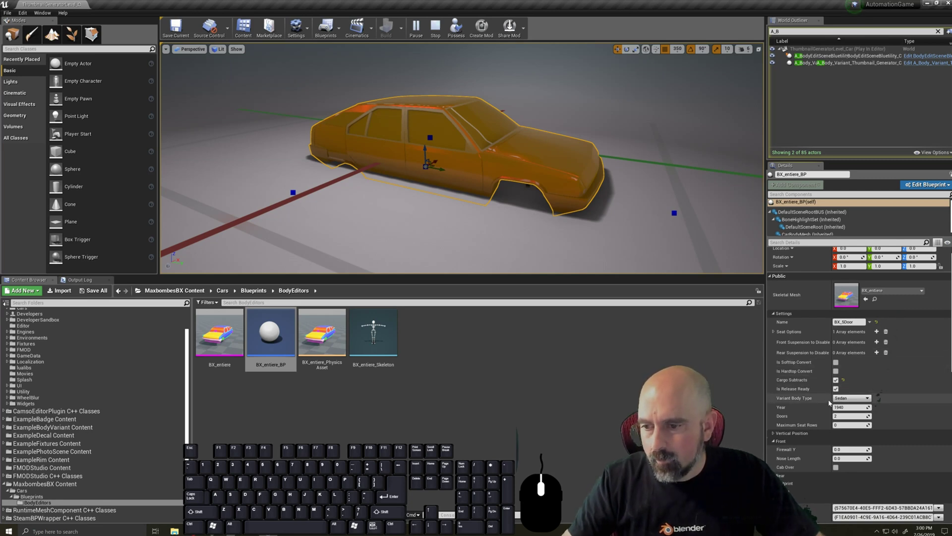
- Set the body's Year to 1978, Doors to 5 and Maximum Seat Rows to 2
left_click(849, 407)
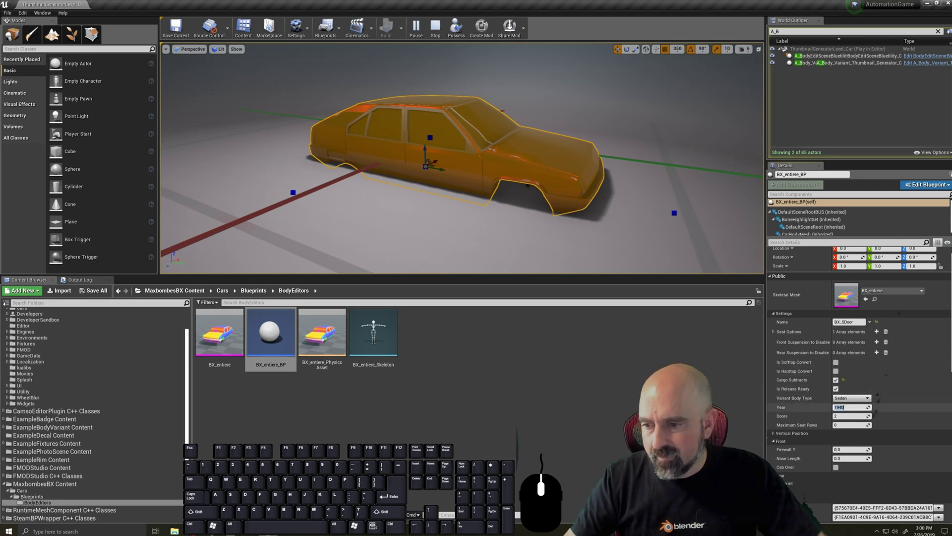
type("19")
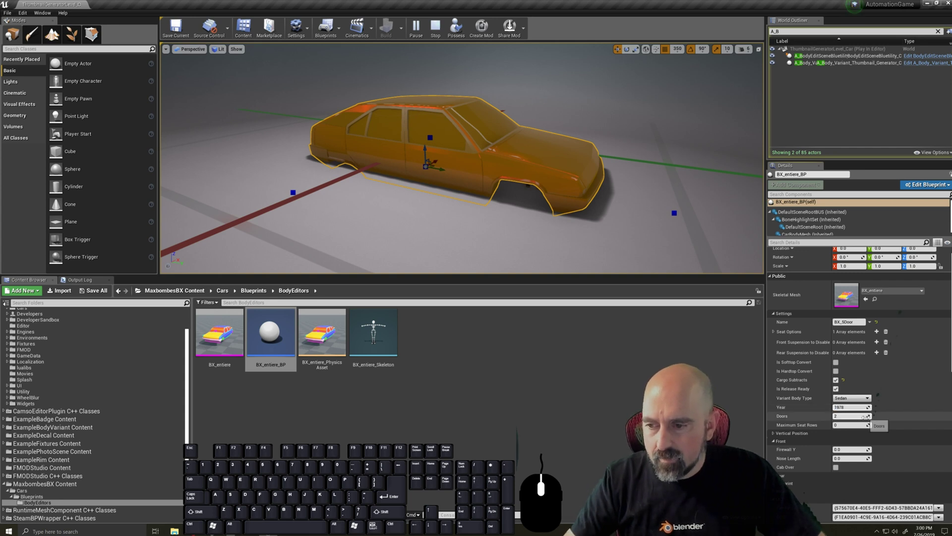
left_click(855, 416)
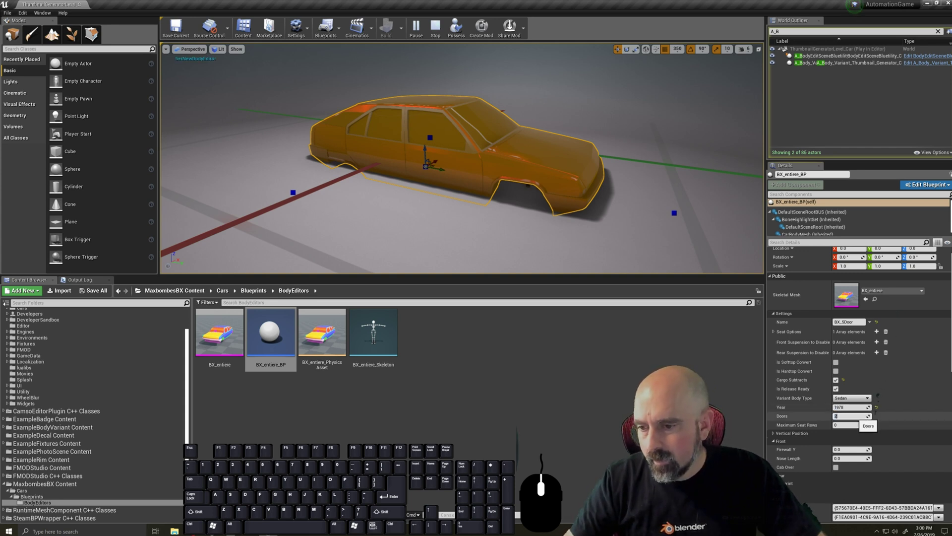
type("5")
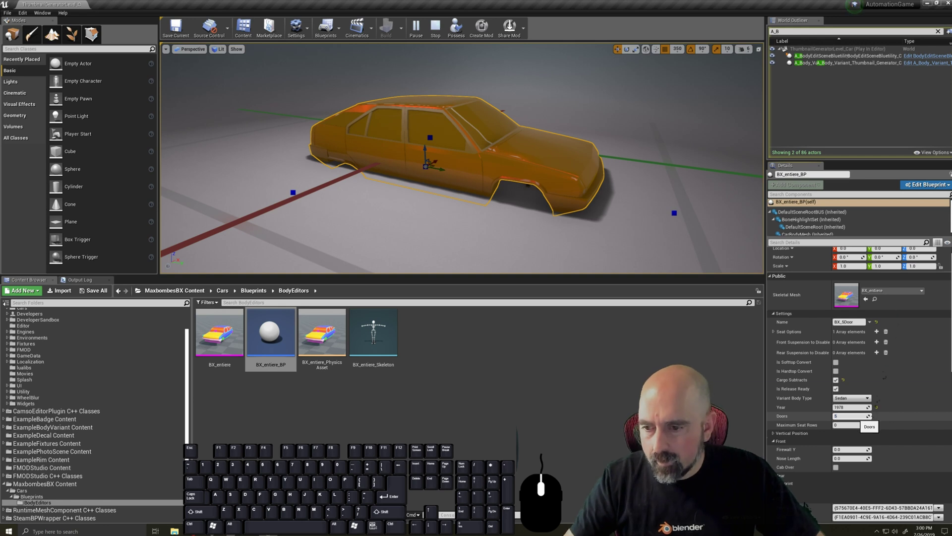
key("Return")
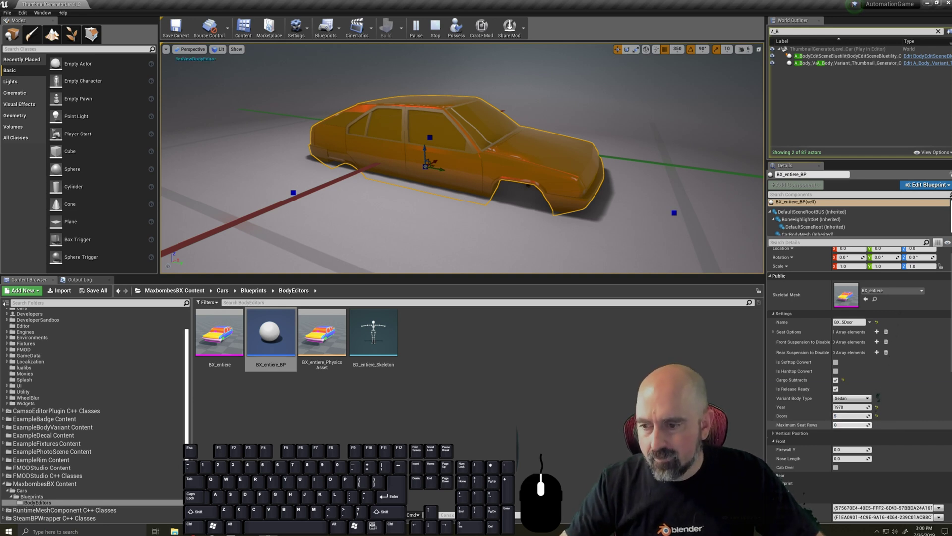
key("BackSpace")
key("BackSpace")
type("2")
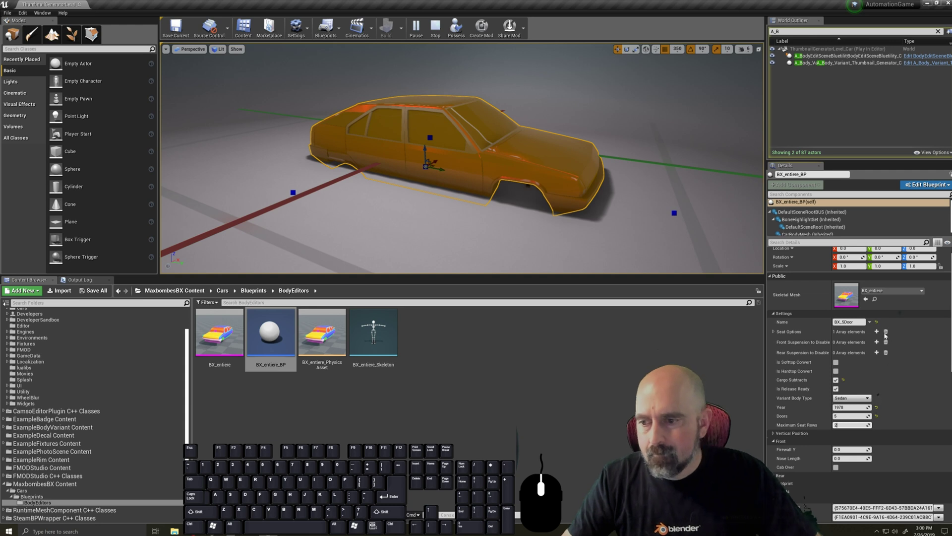
- Collapse Settings, expand Vertical Position, and show the whole car in the Left orthographic wireframe view
left_click(774, 314)
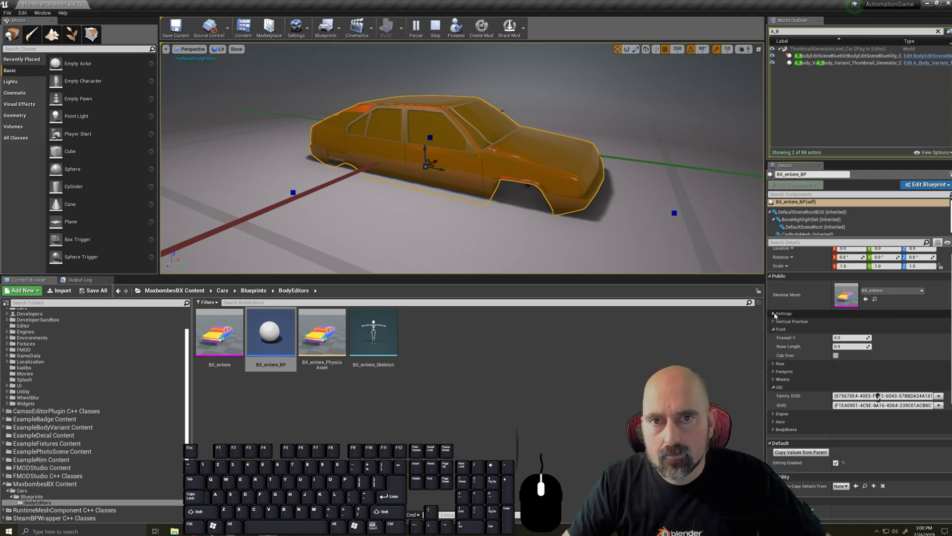
left_click(773, 321)
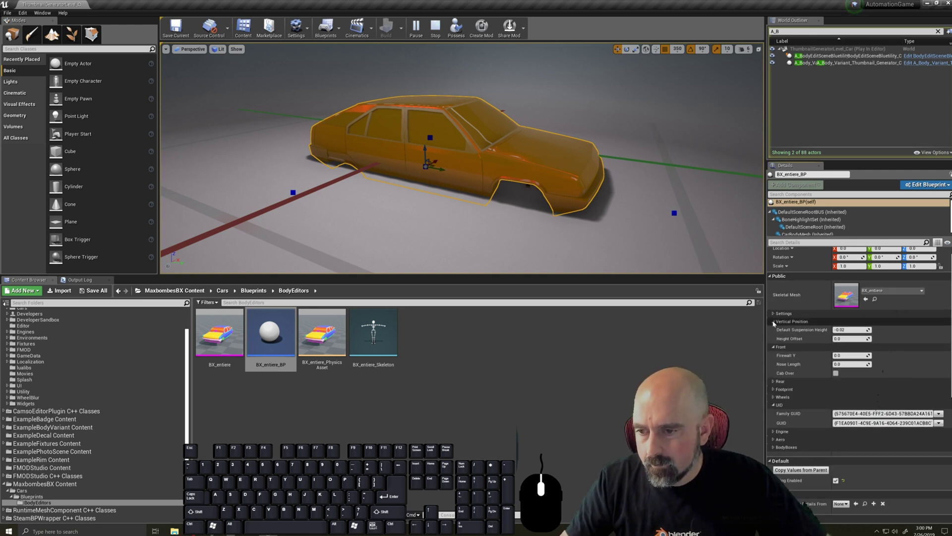
middle_click_drag(518, 229, 499, 270)
left_click(192, 49)
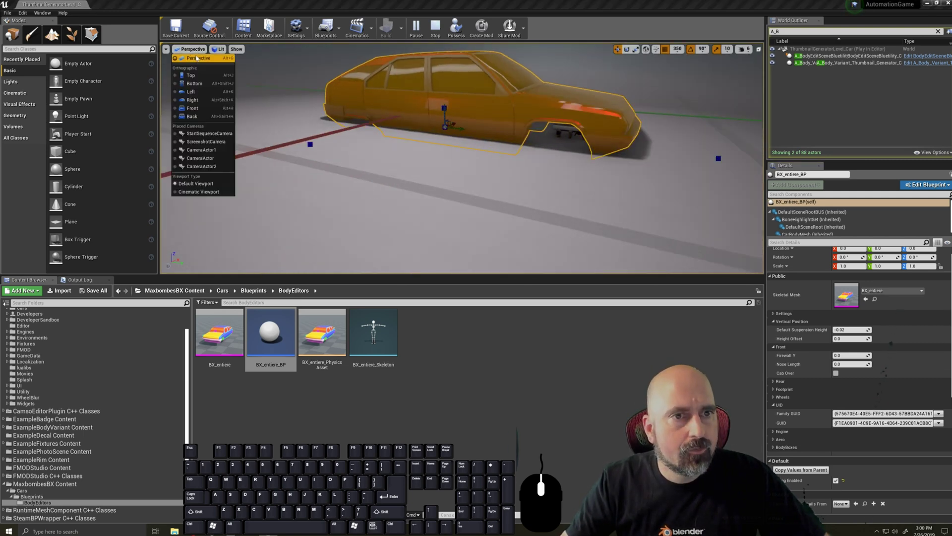
left_click(193, 100)
scroll(415, 170, "down", 8)
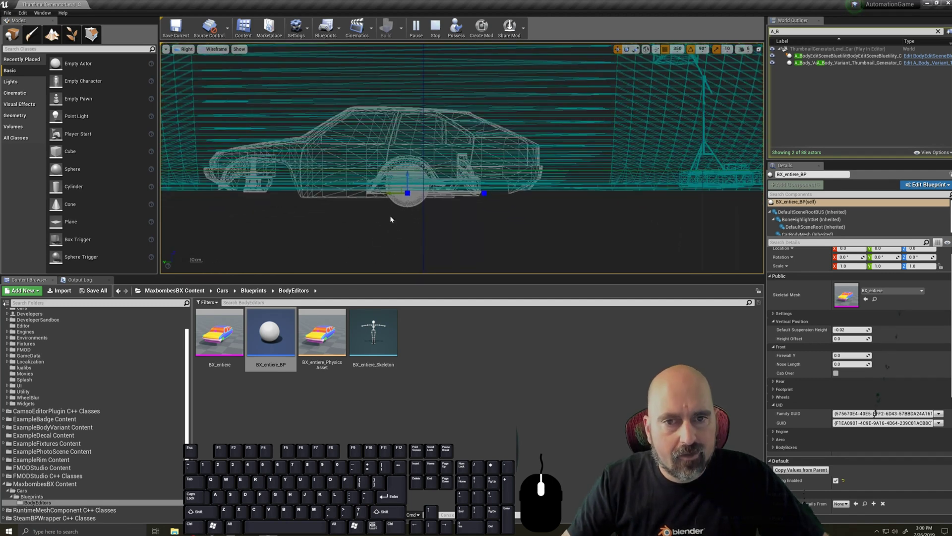
left_click(187, 49)
left_click(193, 92)
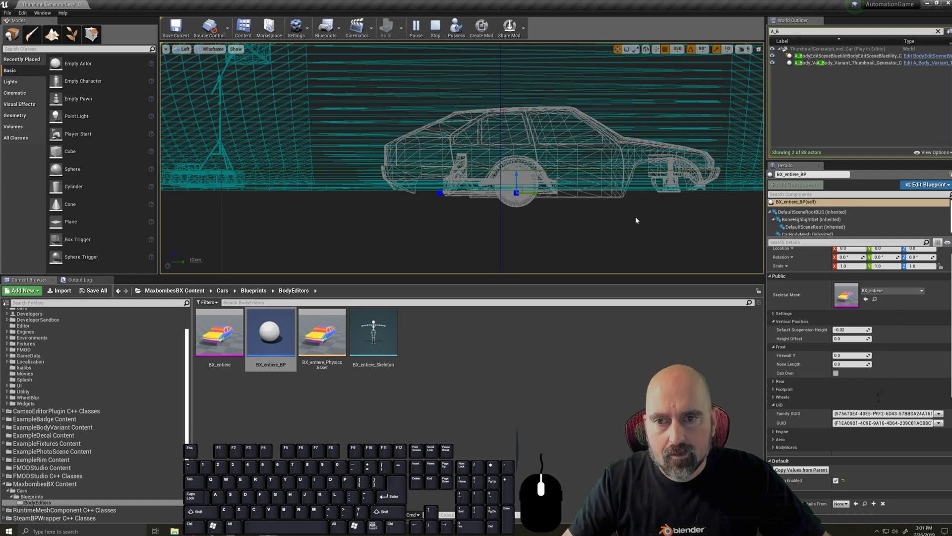
right_click_drag(604, 222, 518, 225)
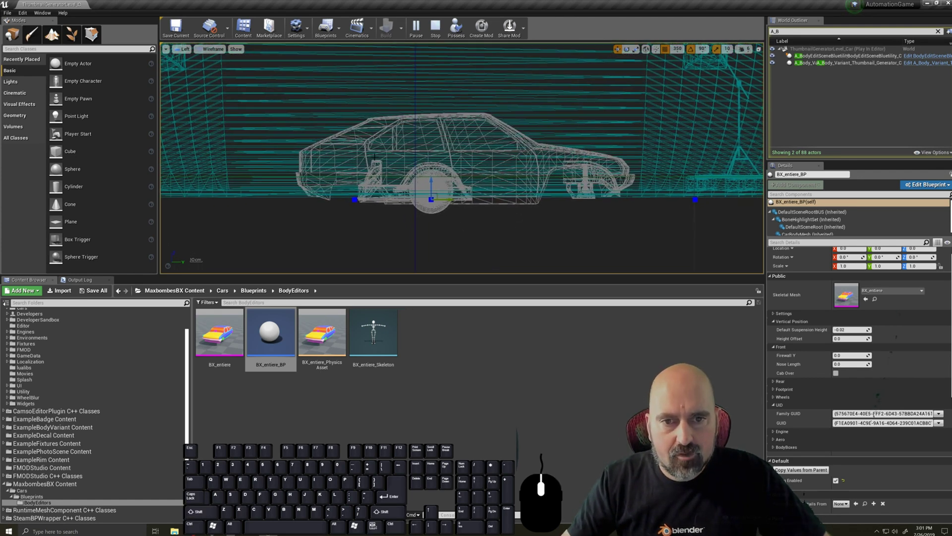
scroll(532, 229, "down", 2)
scroll(532, 230, "up", 4)
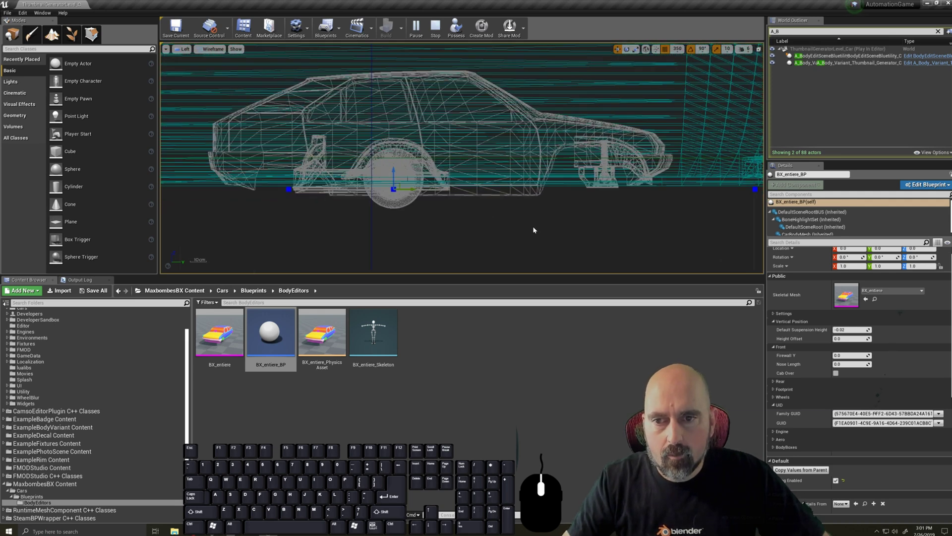
scroll(503, 224, "down", 1)
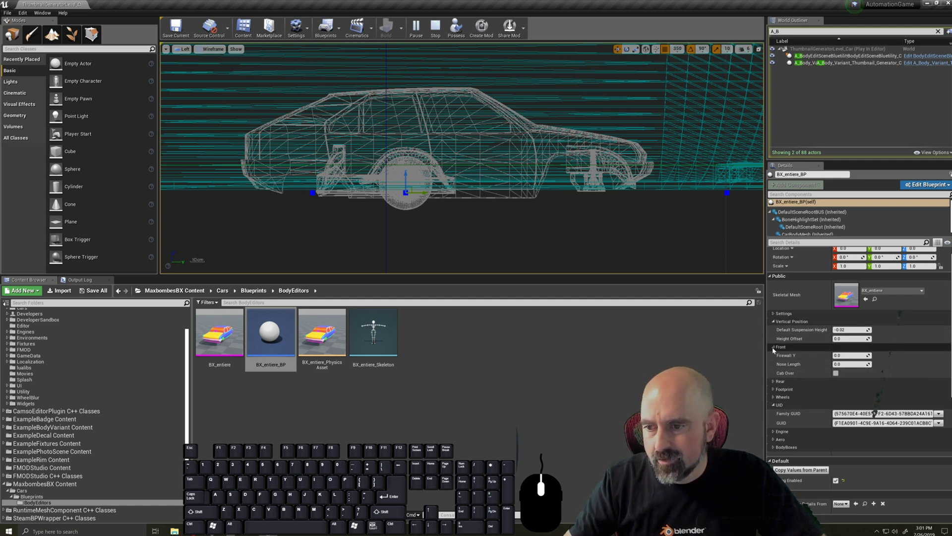
- Expand the Footprint settings and set the Wheelbase to 200, then increase it to 250
scroll(773, 350, "down", 1)
left_click(783, 388)
scroll(783, 382, "down", 1)
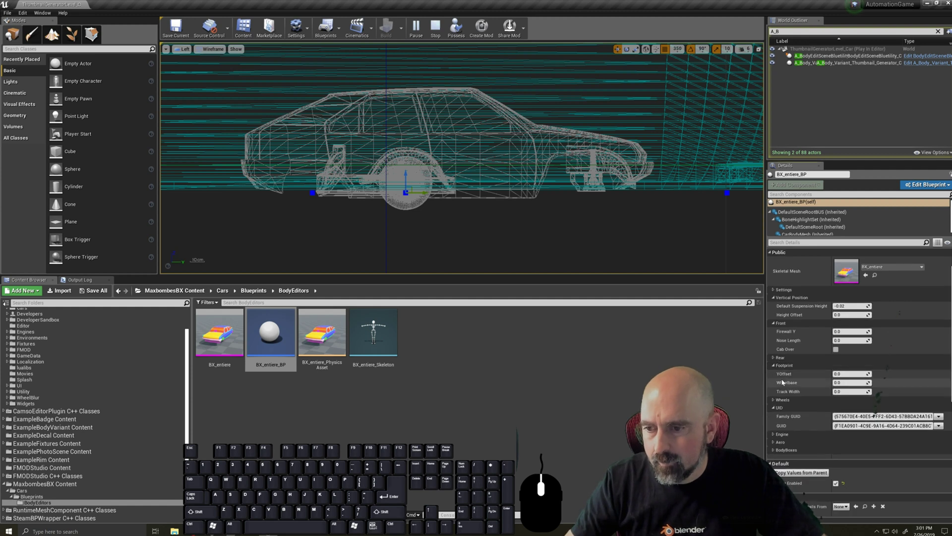
left_click(850, 382)
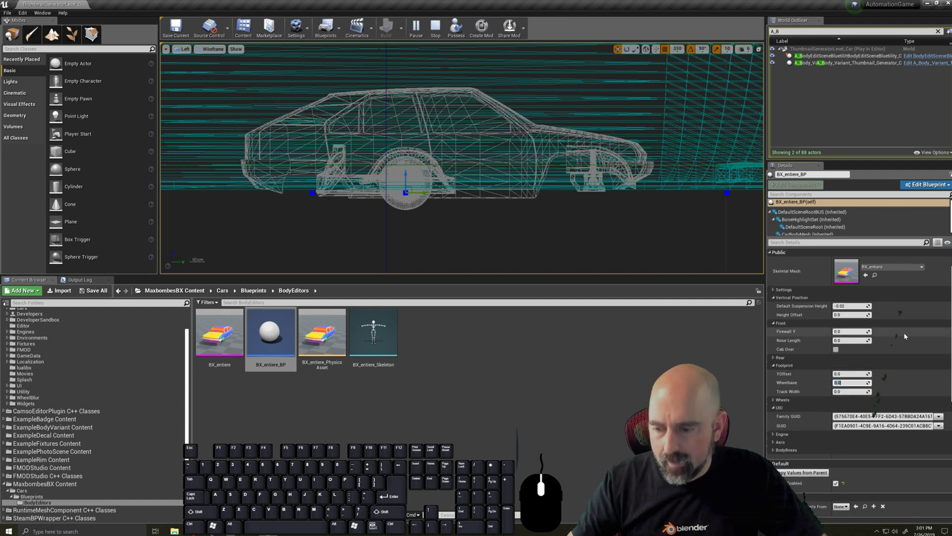
type("200")
key("Return")
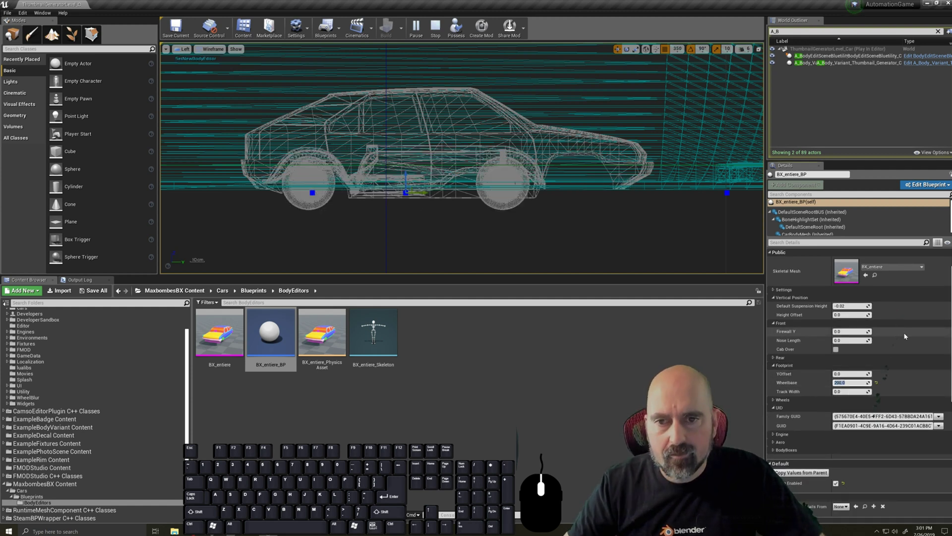
type("250")
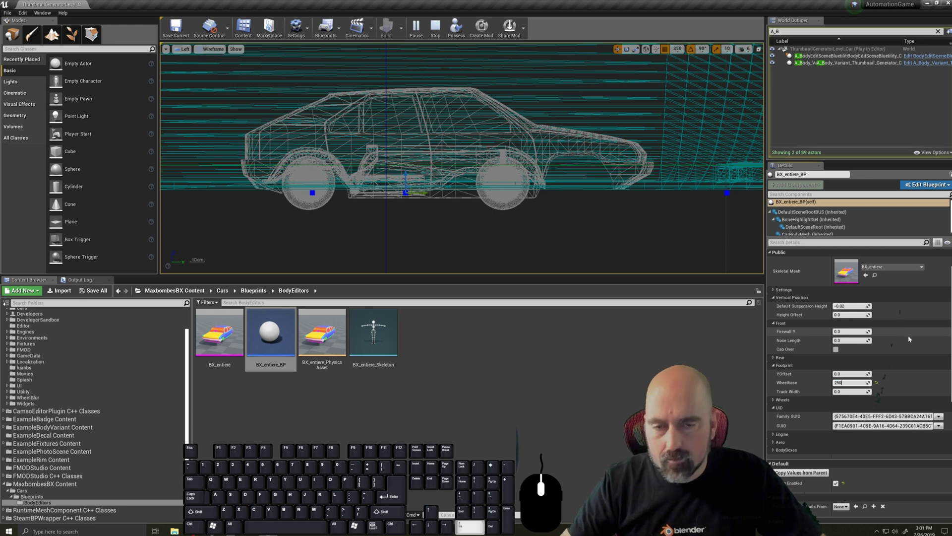
key("Return")
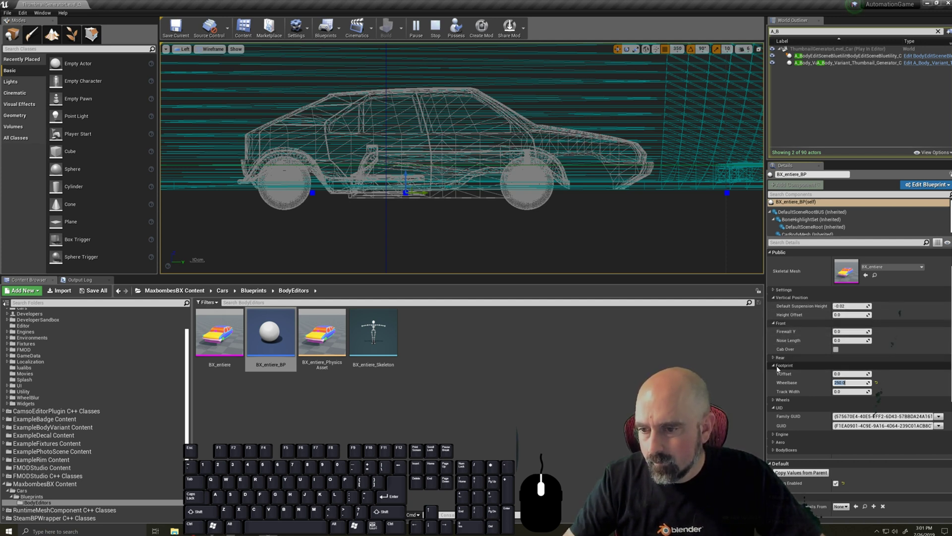
- Set the Footprint's YOffset to 40, trying 5, 25 and 30 first, to align the wheels with the arches
left_click(843, 373)
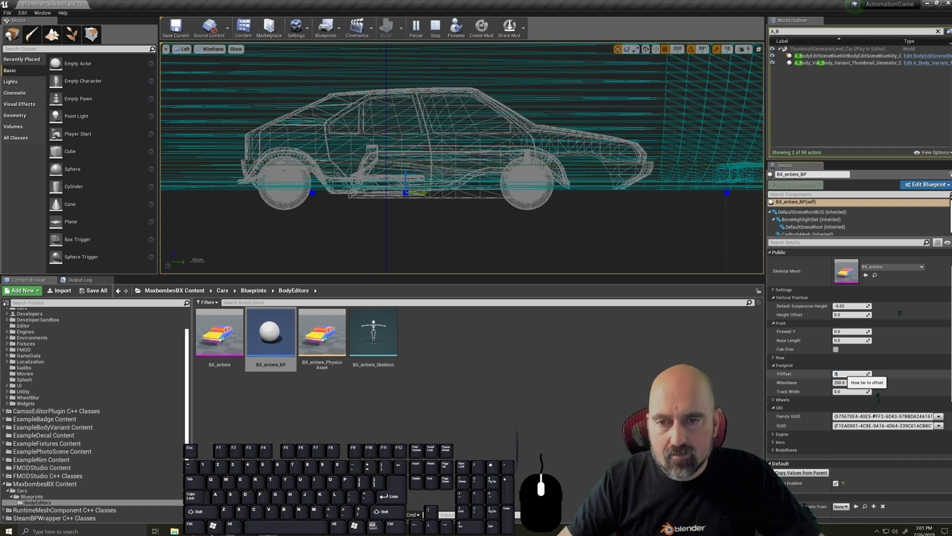
key("Return")
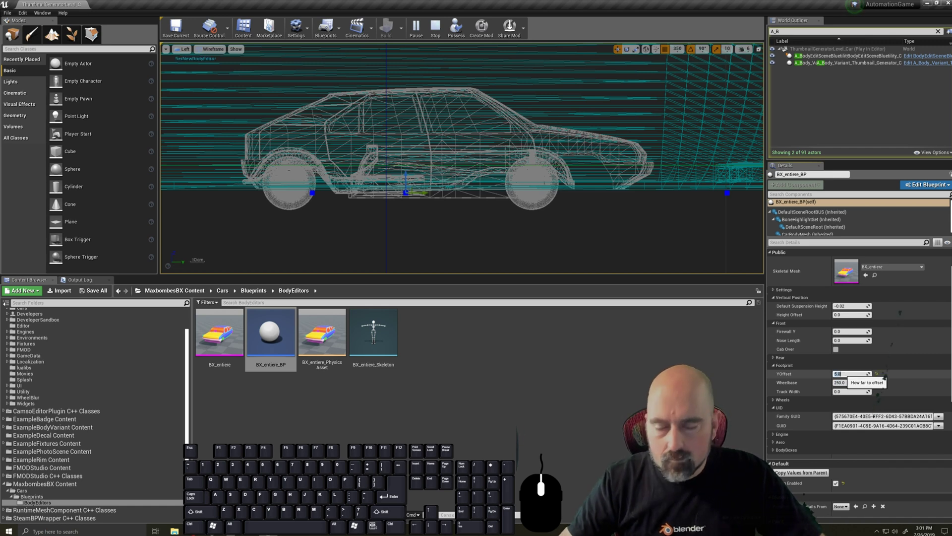
type("25")
key("Return")
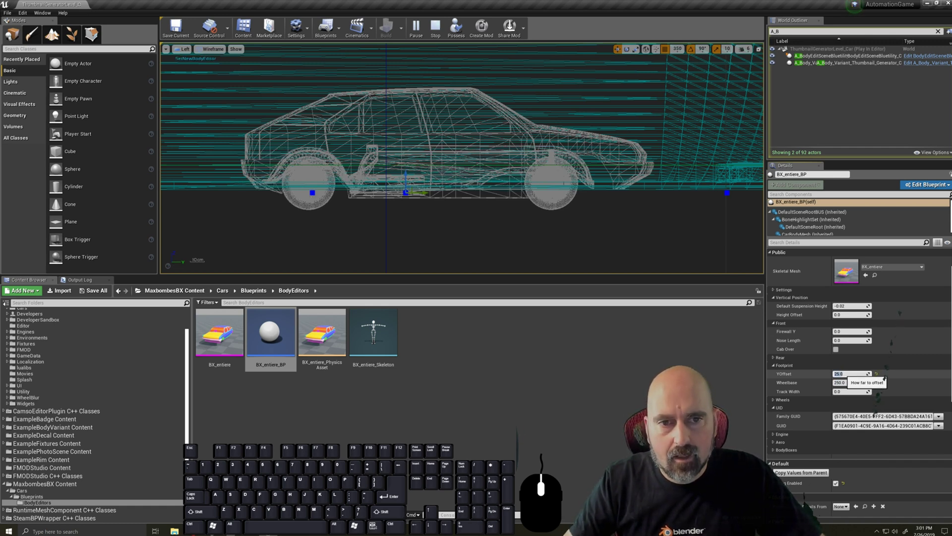
type("30")
key("Return")
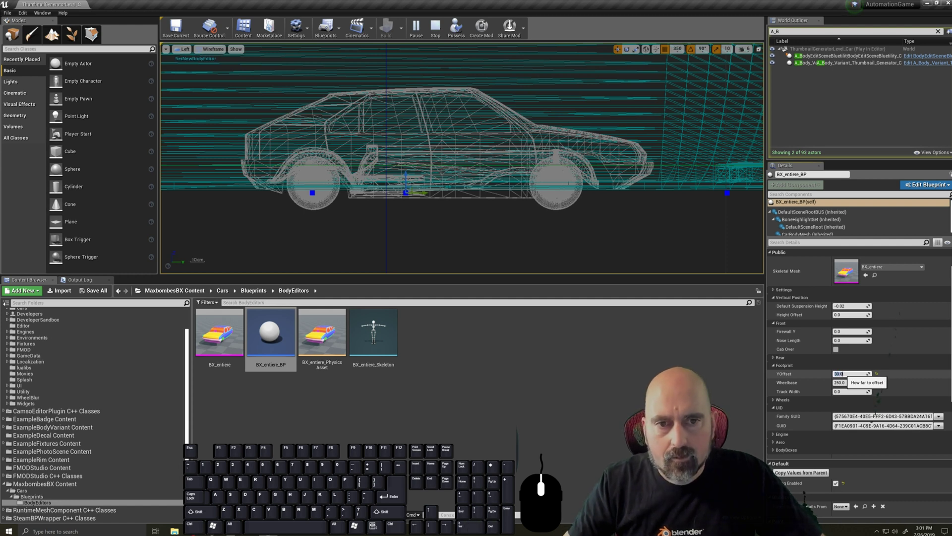
type("40")
key("Return")
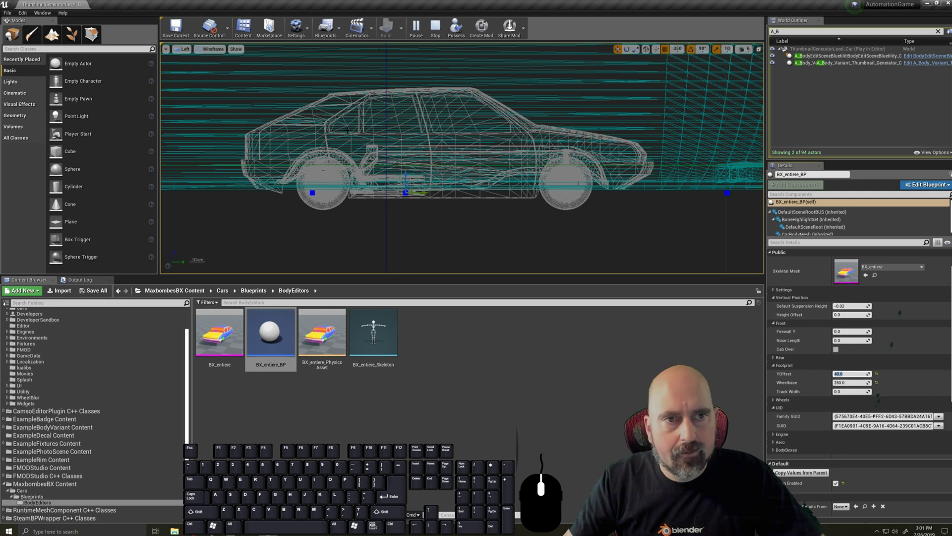
- Show the car in Lit mode and refine the Wheelbase to 265, then 268
left_click(211, 49)
left_click(211, 64)
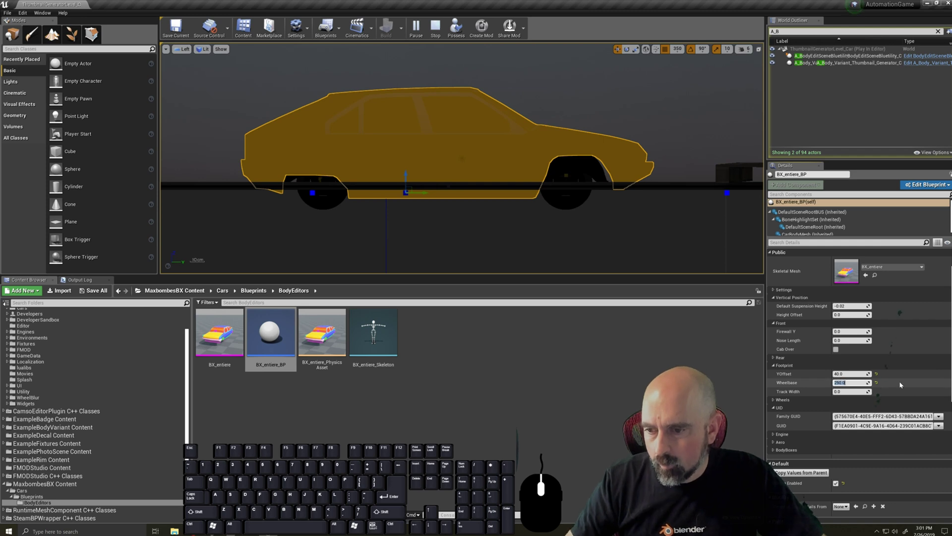
type("265")
key("Return")
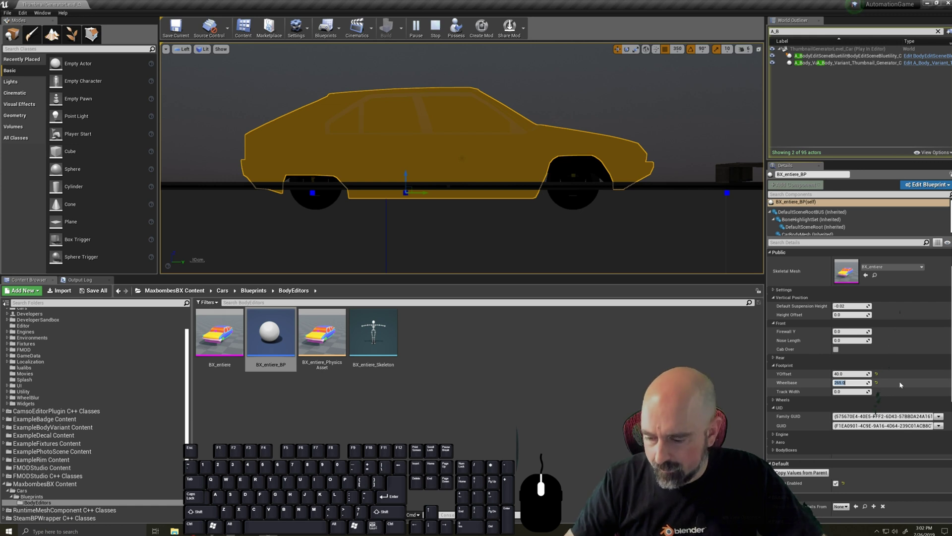
type("268")
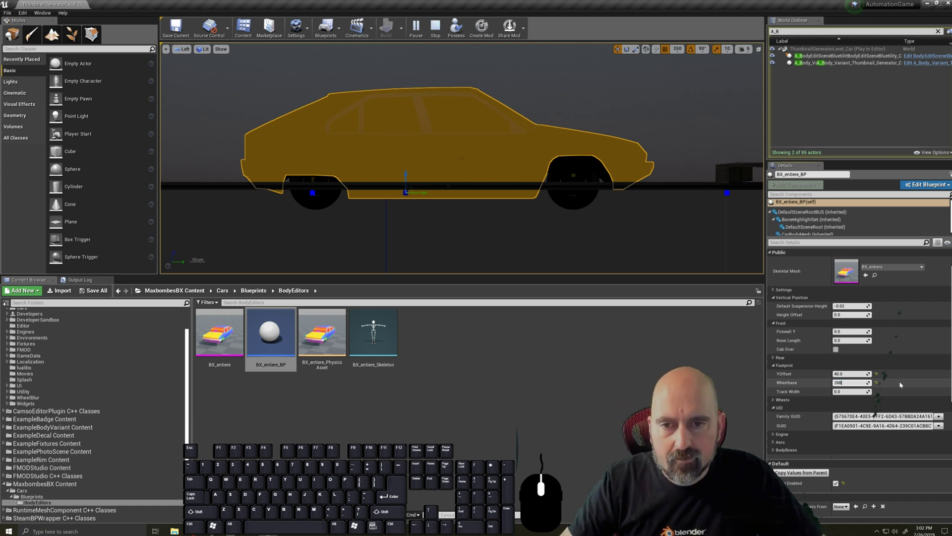
key("Return")
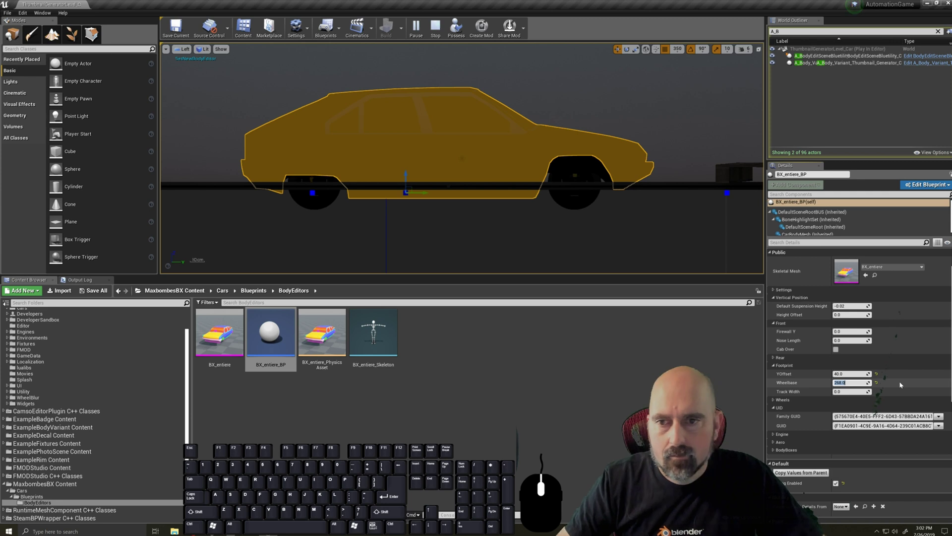
- Show the car in the Front view and set the Track Width to 130, trying 150 and 120 first
left_click(182, 48)
left_click(198, 108)
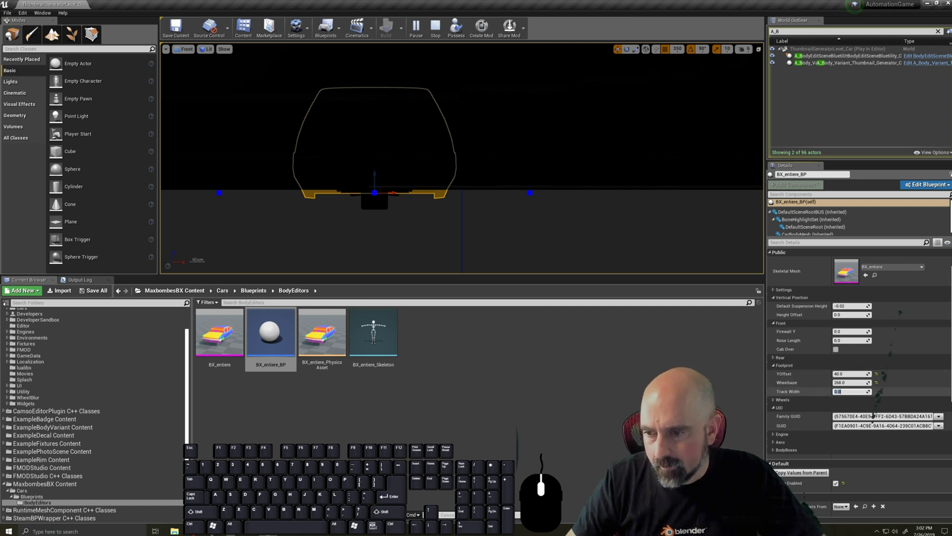
type("150")
key("Return")
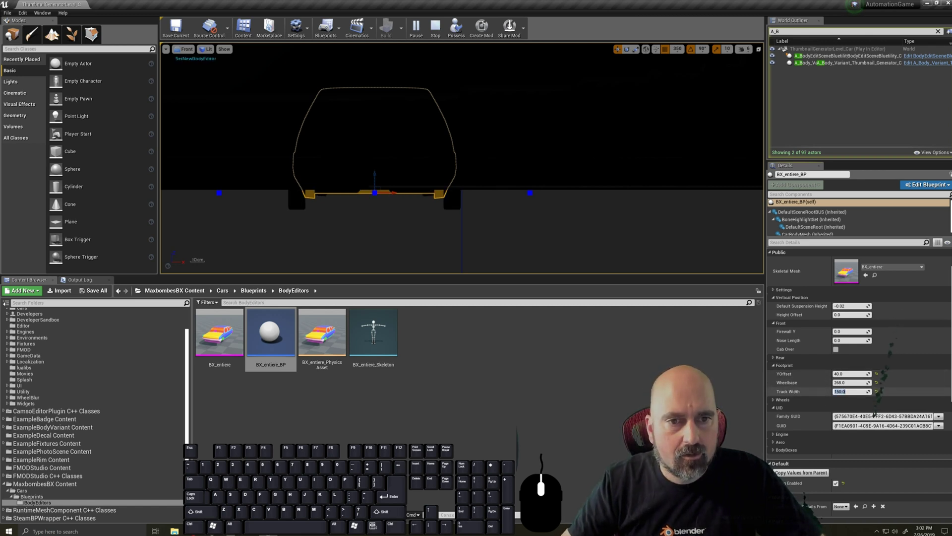
type("120")
key("Return")
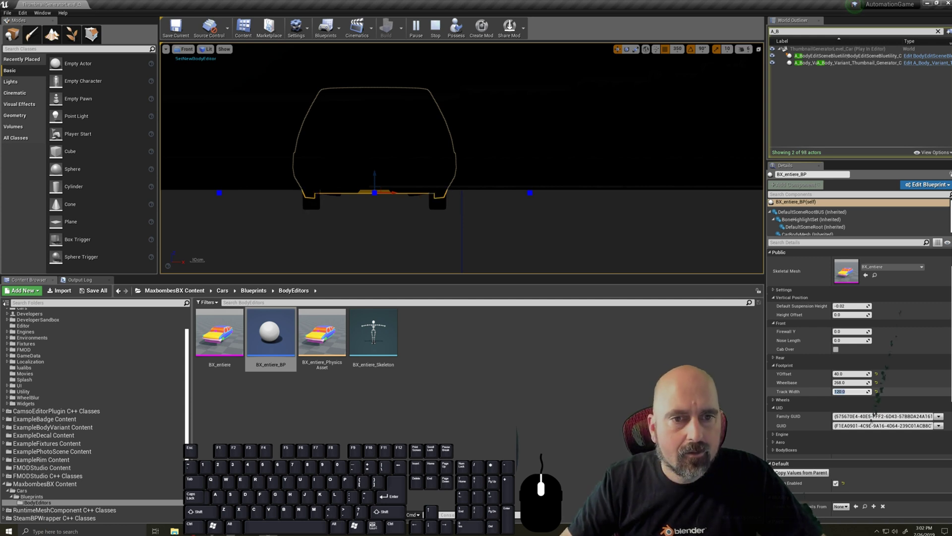
type("130")
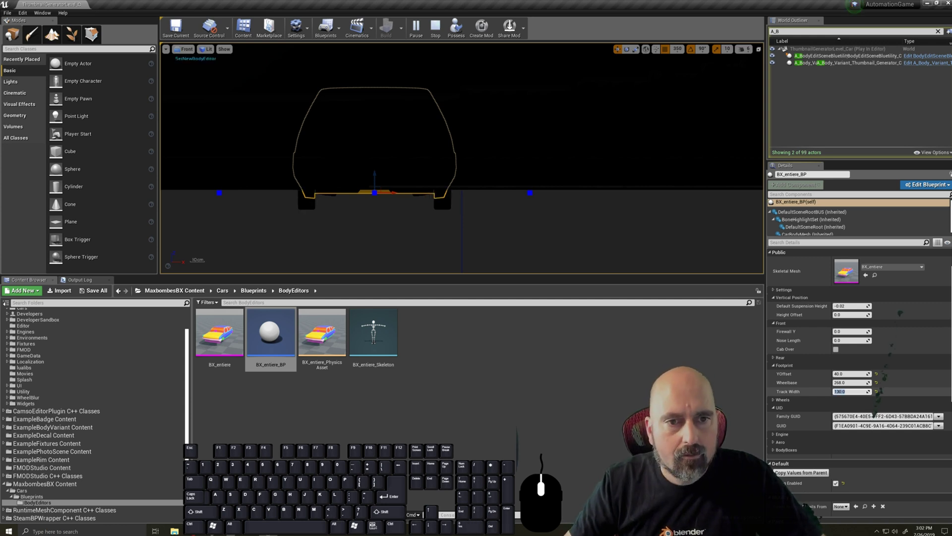
key("Return")
- Switch to the Perspective view and examine how the wheels fit in the front and rear arches
left_click(210, 52)
left_click(187, 49)
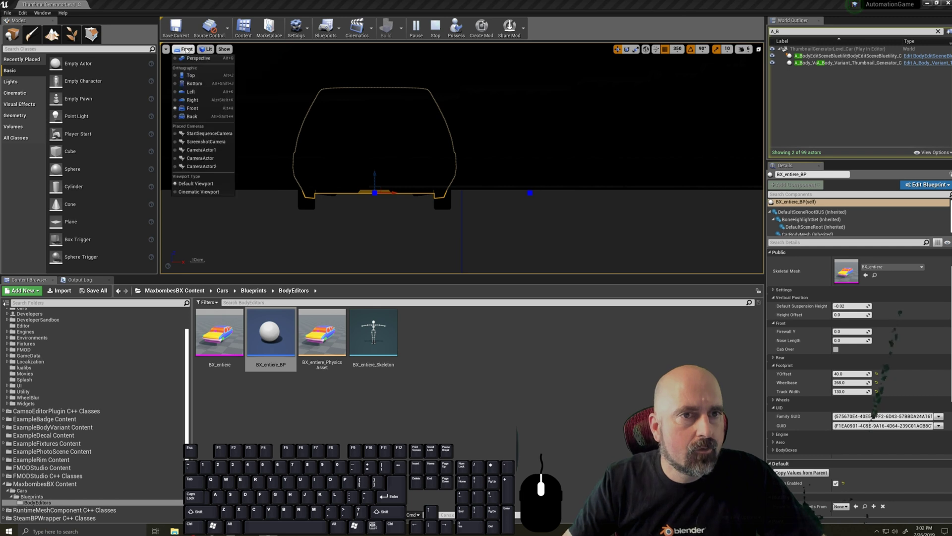
left_click(198, 58)
scroll(397, 191, "up", 3)
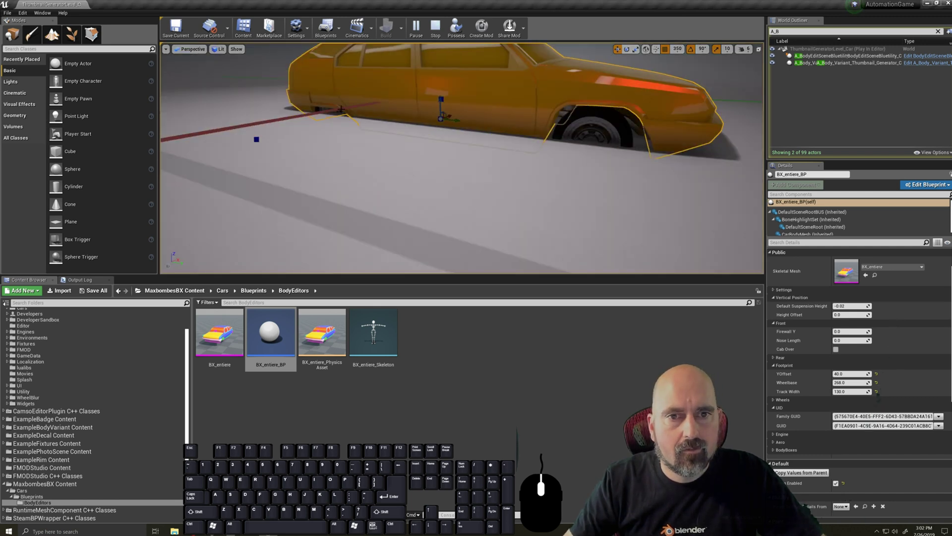
scroll(356, 138, "down", 3)
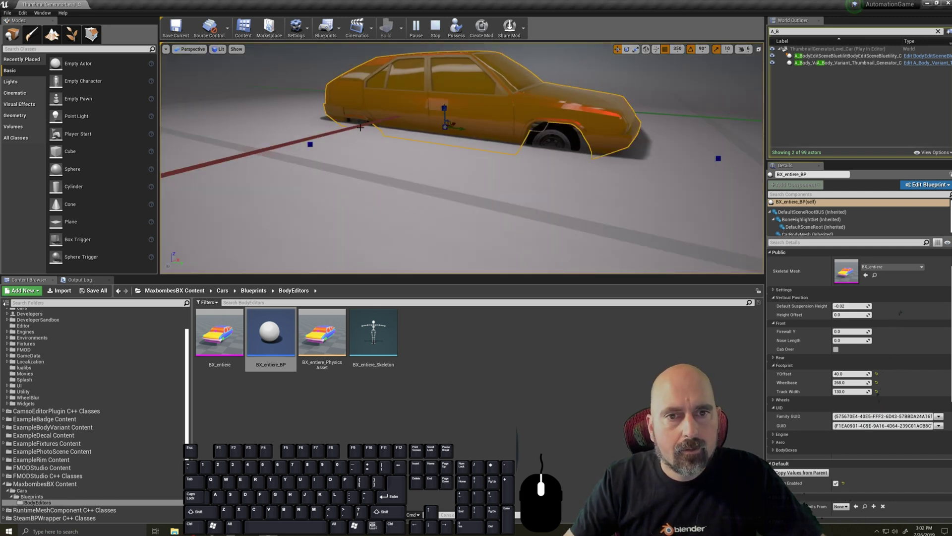
mouse_move(360, 128)
right_mouse_down()
mouse_move(327, 130)
mouse_move(363, 140)
mouse_move(368, 159)
mouse_move(364, 137)
right_mouse_up()
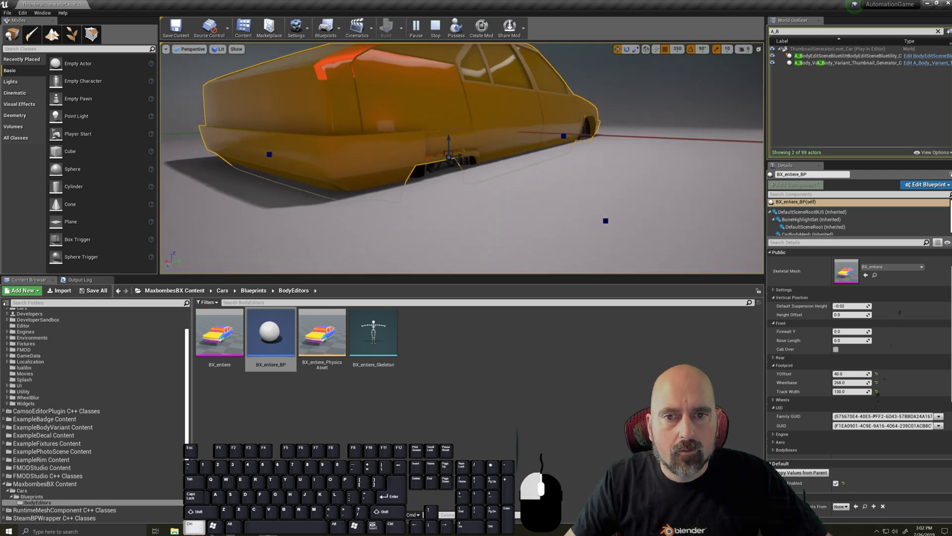
mouse_move(418, 215)
left_mouse_down()
mouse_move(418, 198)
mouse_move(421, 233)
mouse_move(420, 206)
mouse_move(421, 214)
left_mouse_up()
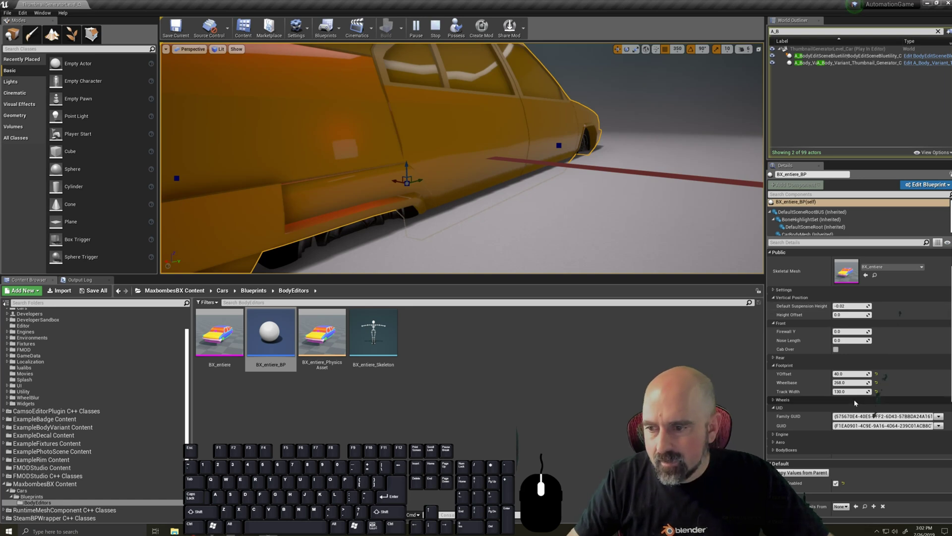
- Increase the Footprint's Wheelbase to 270, then 272
left_click(849, 382)
type("270")
key("Return")
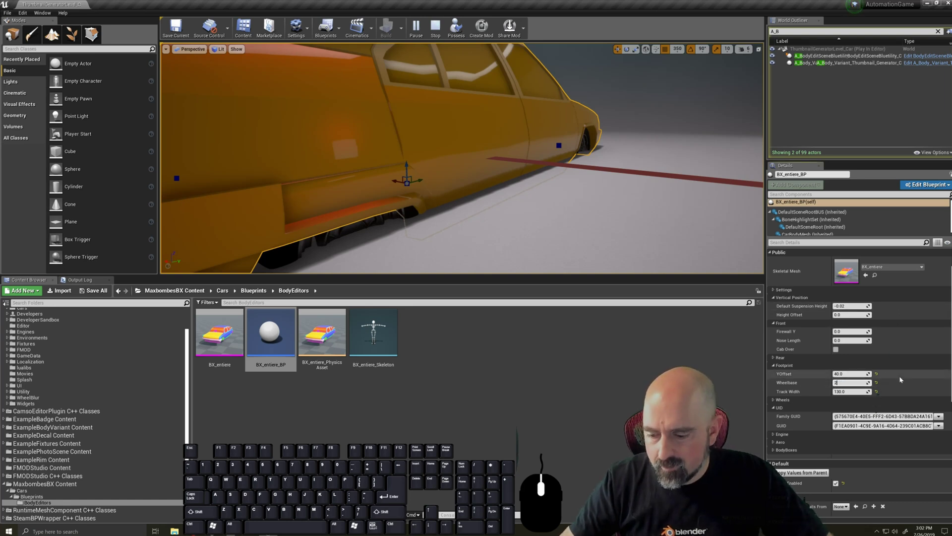
type("272")
key("Return")
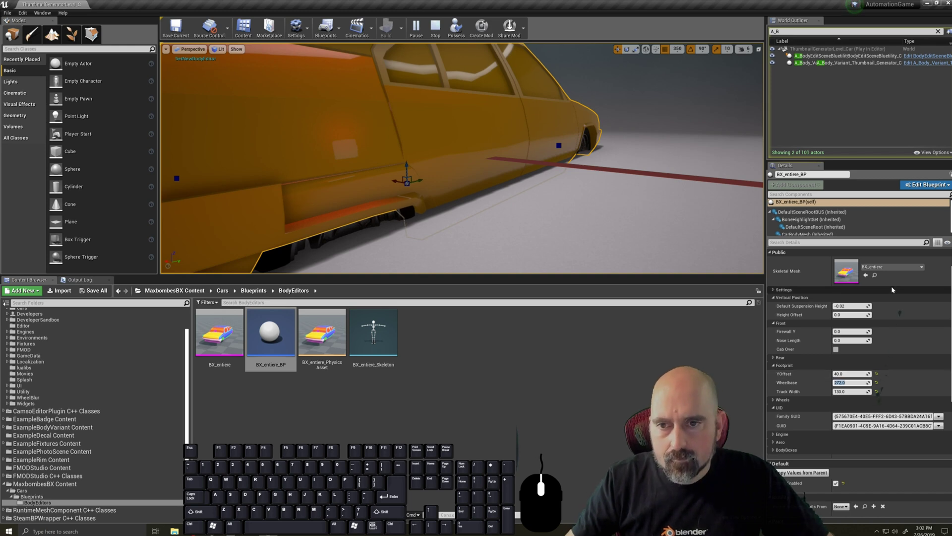
- Examine the front wheel's fit in its arch up close, and return to the Left orthographic view
left_click(606, 196)
scroll(573, 212, "down", 6)
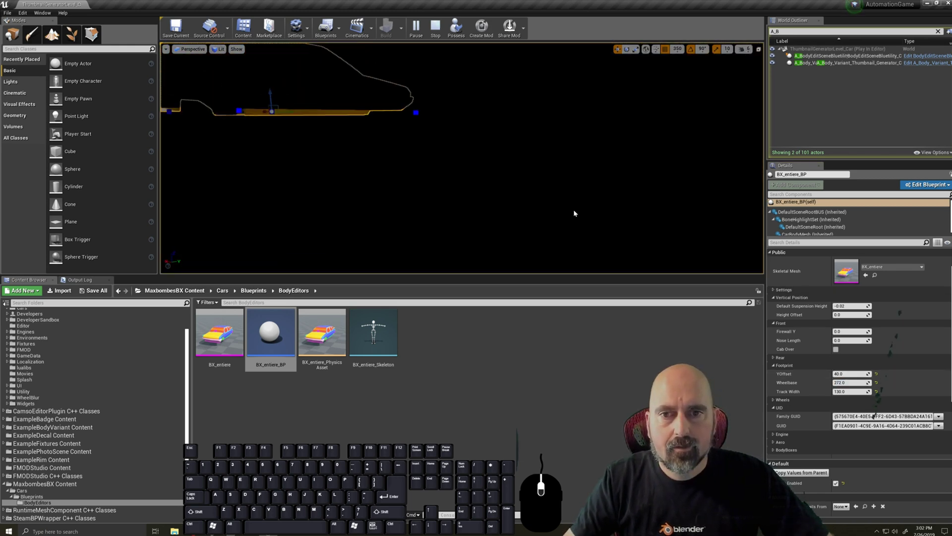
scroll(557, 209, "up", 2)
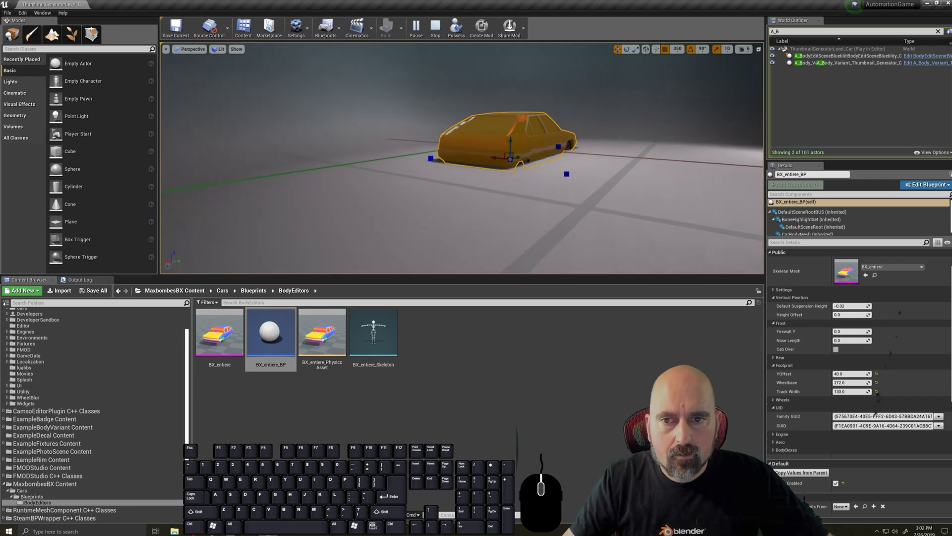
right_click_drag(558, 210, 639, 203)
scroll(526, 203, "up", 2)
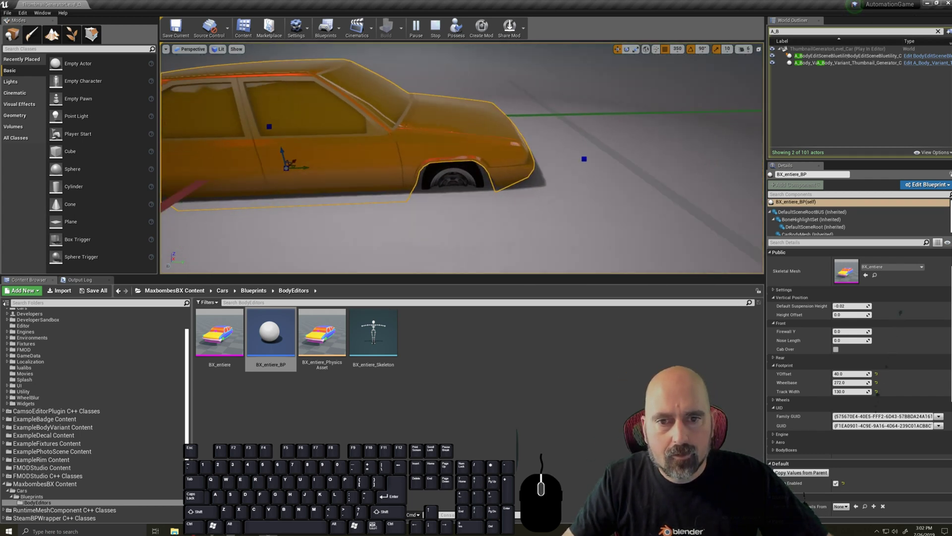
scroll(553, 214, "up", 3)
right_click_drag(552, 215, 575, 243)
key("a")
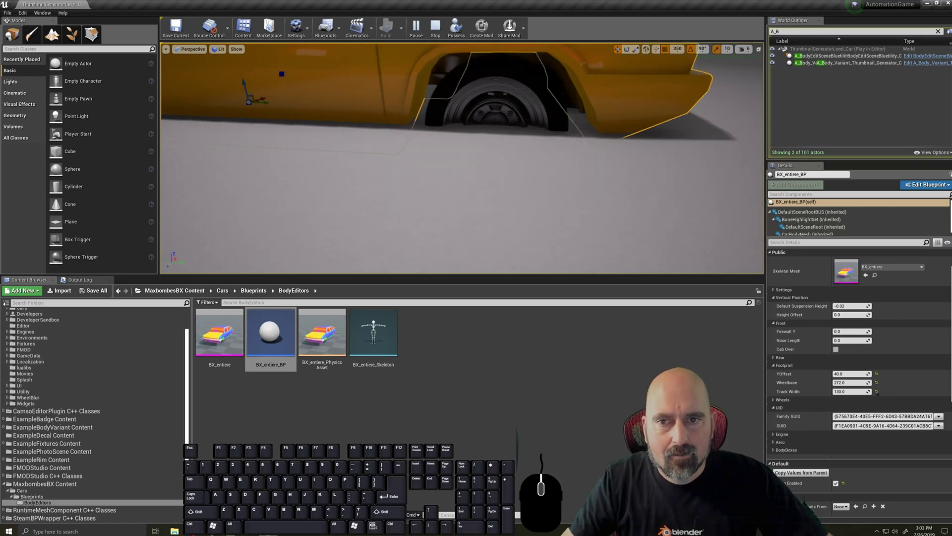
left_click(191, 49)
left_click(198, 100)
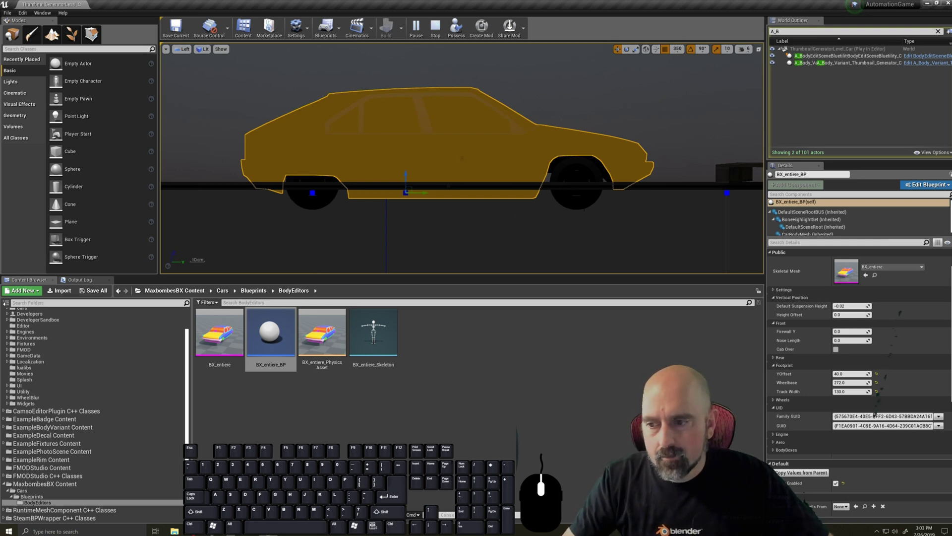
- Apply the car body's instance changes to its blueprint and select the BX_entiere_BP asset
left_click(541, 387)
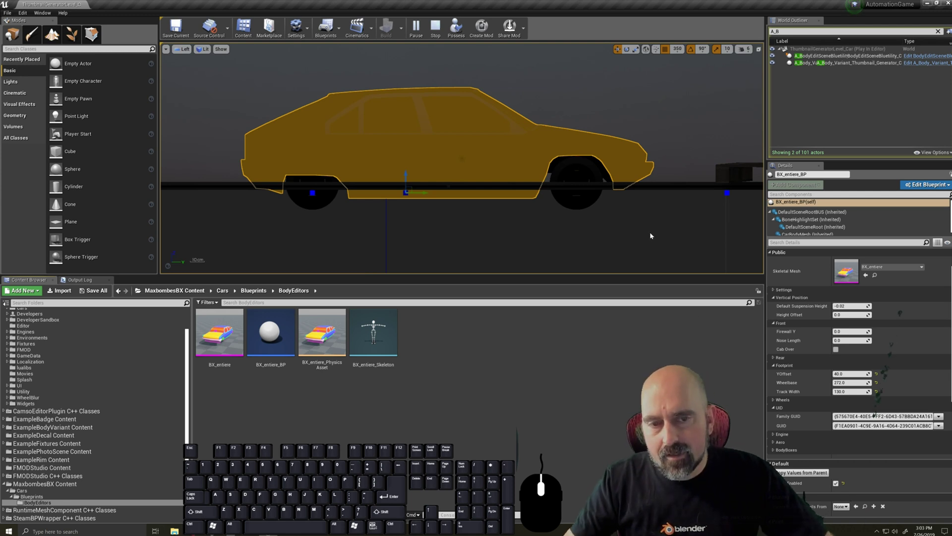
left_click(934, 188)
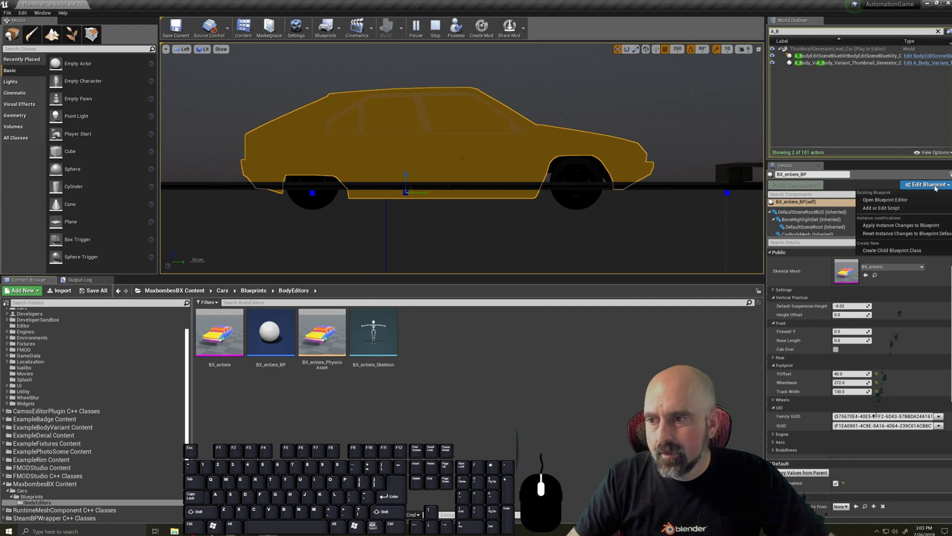
left_click(920, 226)
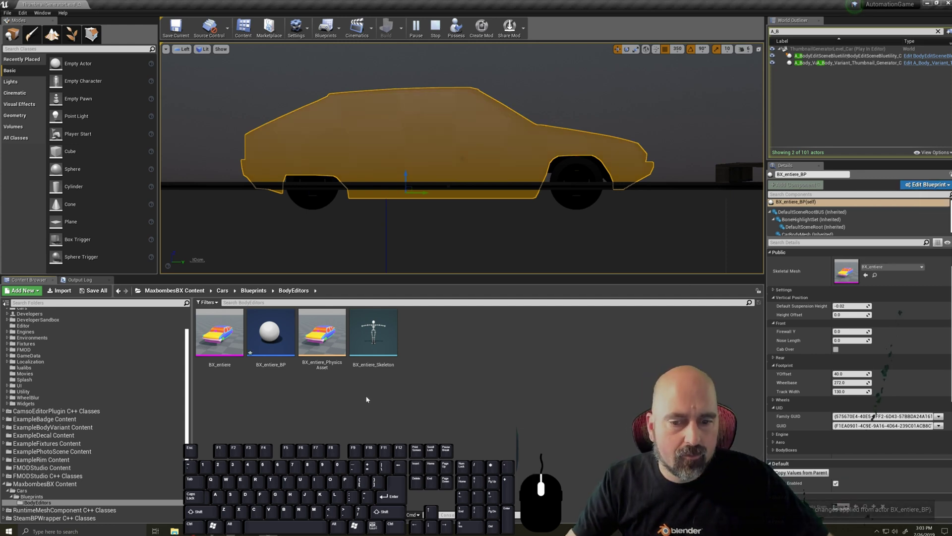
left_click(270, 333)
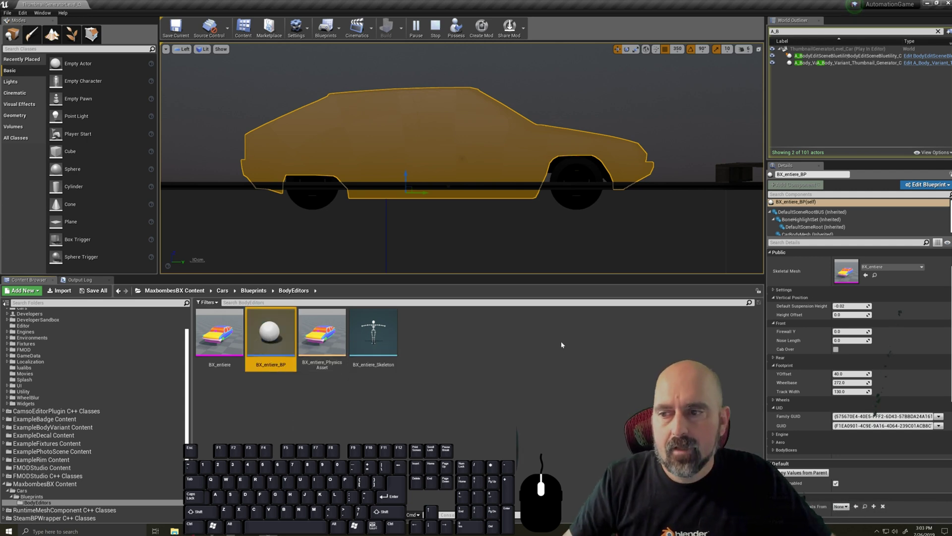
scroll(823, 349, "up", 1)
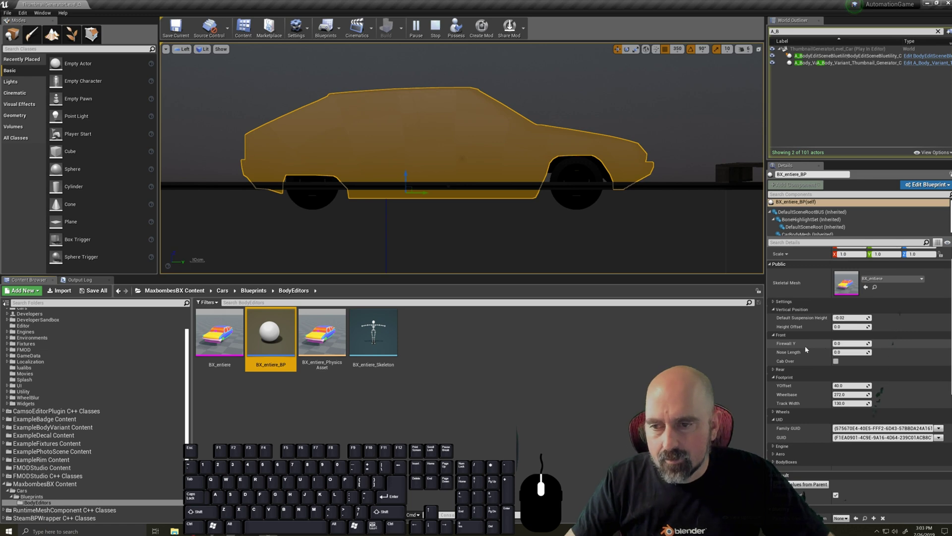
- Display the Left view in Wireframe mode, and send and close the Unreal Engine crash report
left_click(203, 49)
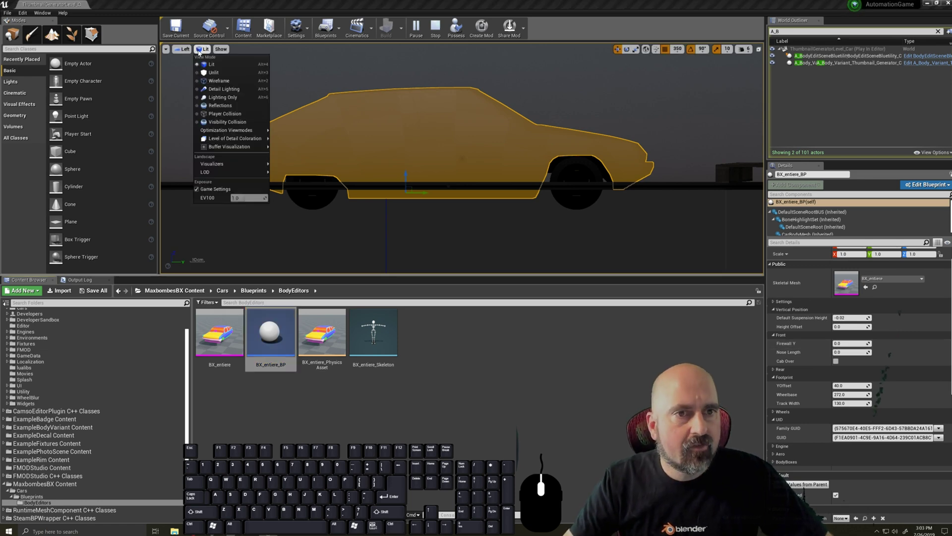
left_click(213, 82)
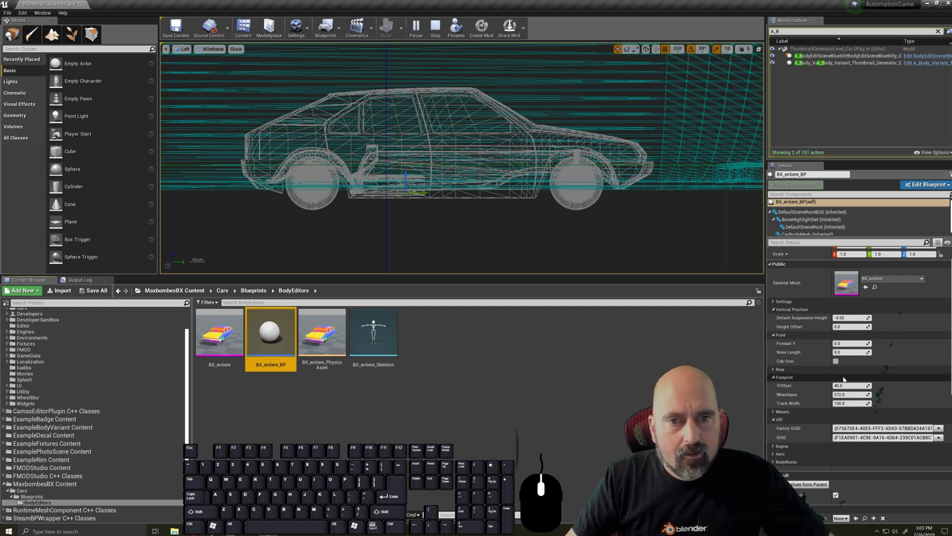
scroll(465, 216, "up", 1)
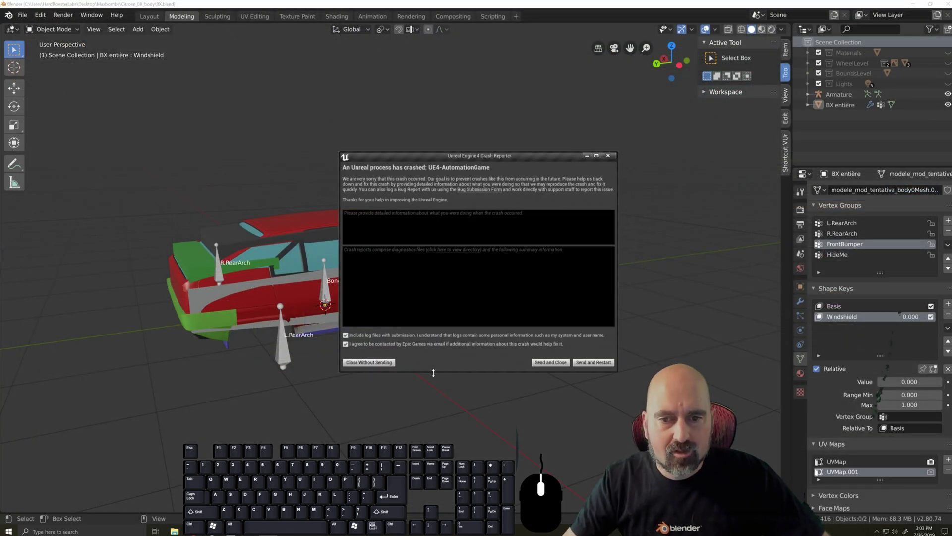
left_click(557, 362)
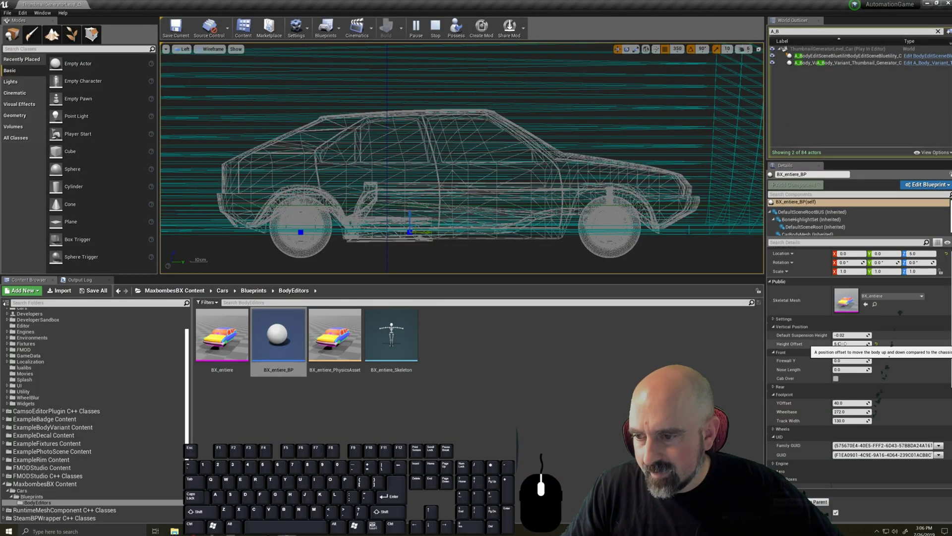
- Try Height Offset values of 8 and 7 for the car body
type("8")
key("Return")
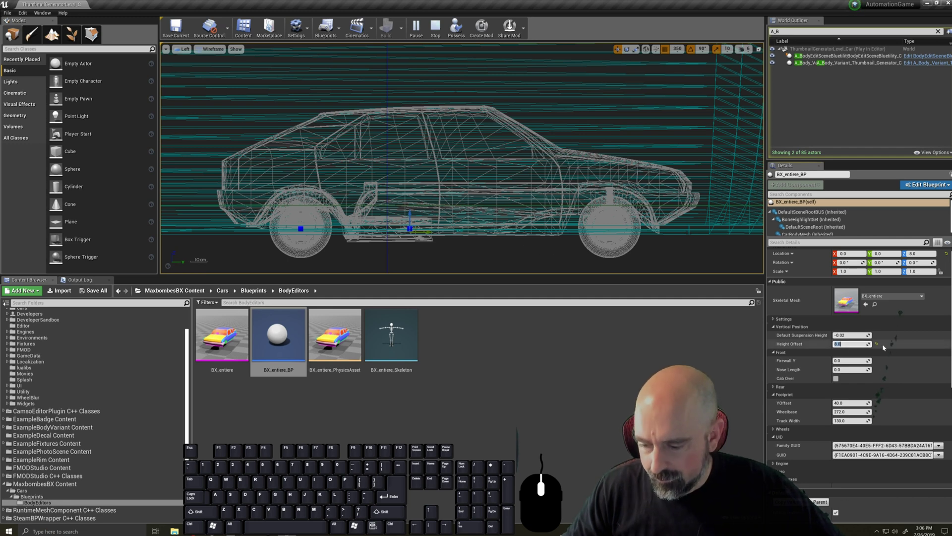
type("7")
key("Return")
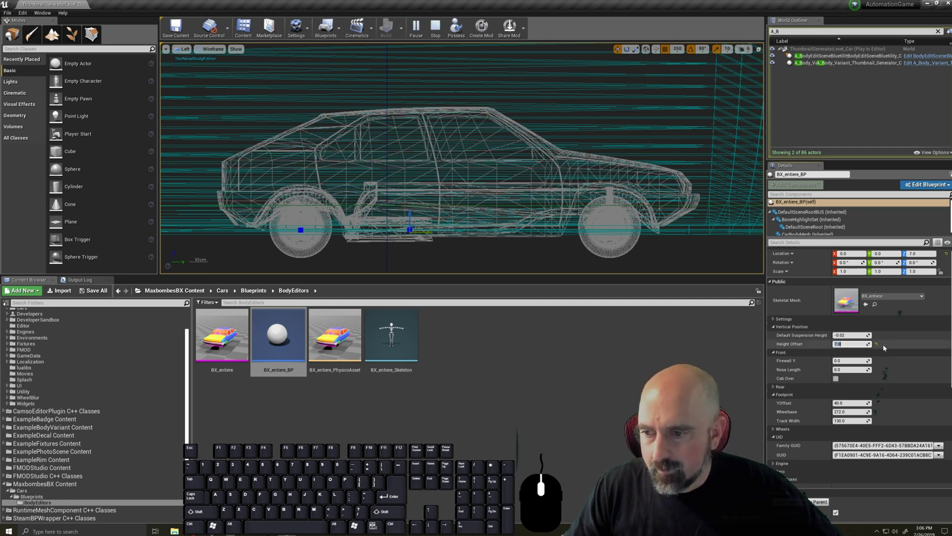
- Set the Default Suspension Height to 5 and the Height Offset to 4
left_click(849, 335)
key("Return")
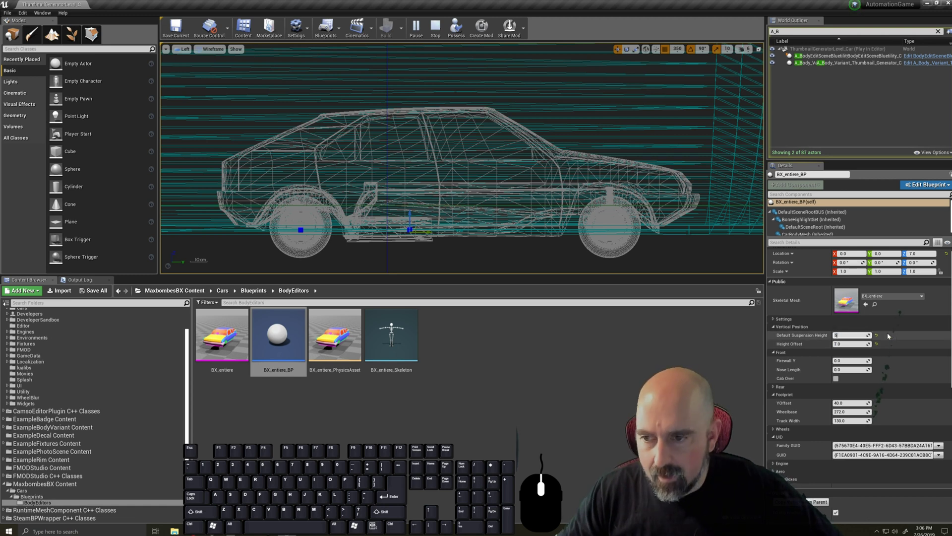
type("5")
left_click(850, 343)
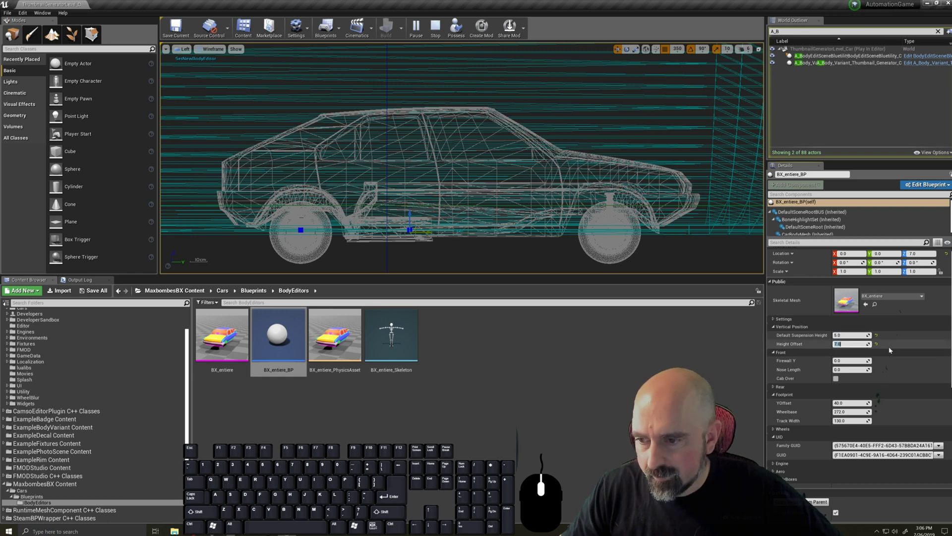
type("4")
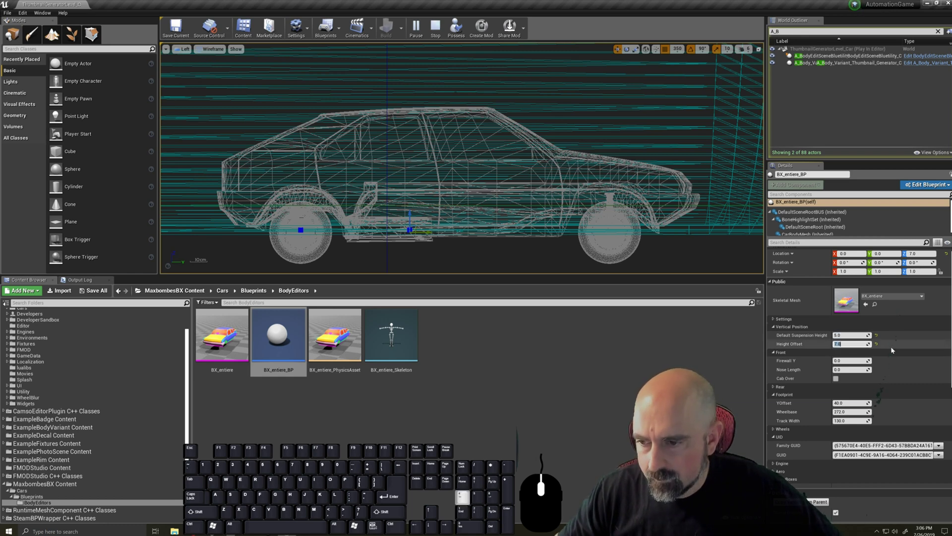
key("Return")
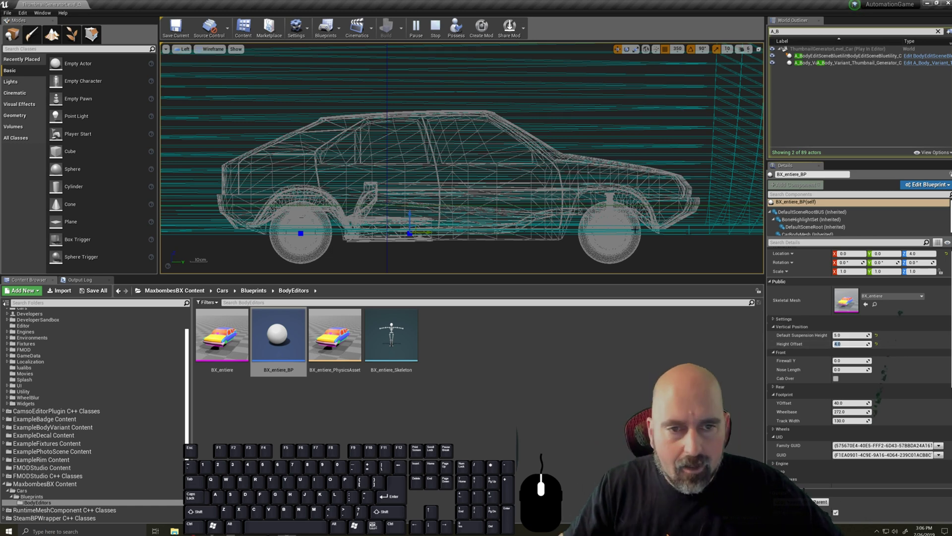
- Switch the viewport to Lit shading in Perspective view and apply the car body's instance changes to its blueprint
left_click(213, 49)
left_click(213, 64)
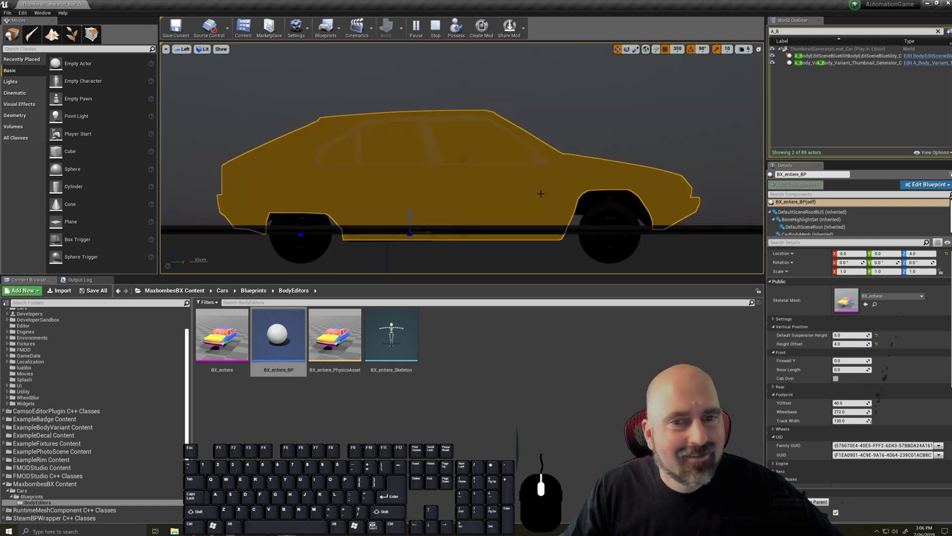
left_click(184, 49)
left_click(194, 59)
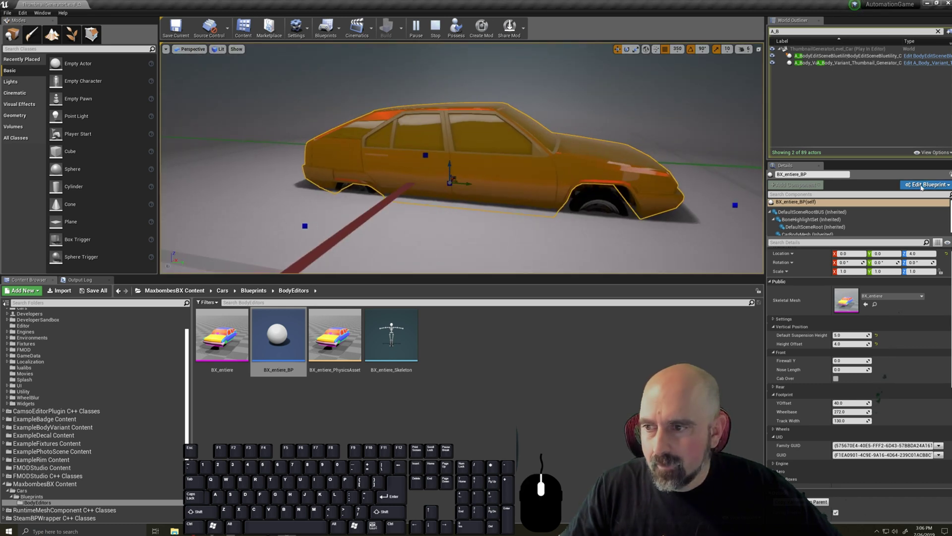
left_click(921, 186)
left_click(887, 226)
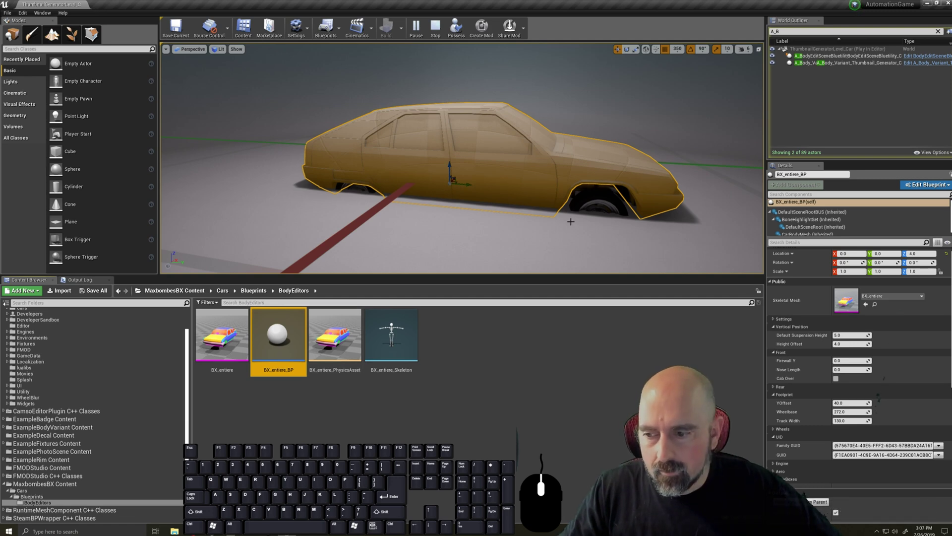
- Look over the car in Perspective, and return to the Left orthographic view in Wireframe mode
middle_click_drag(570, 222, 529, 161)
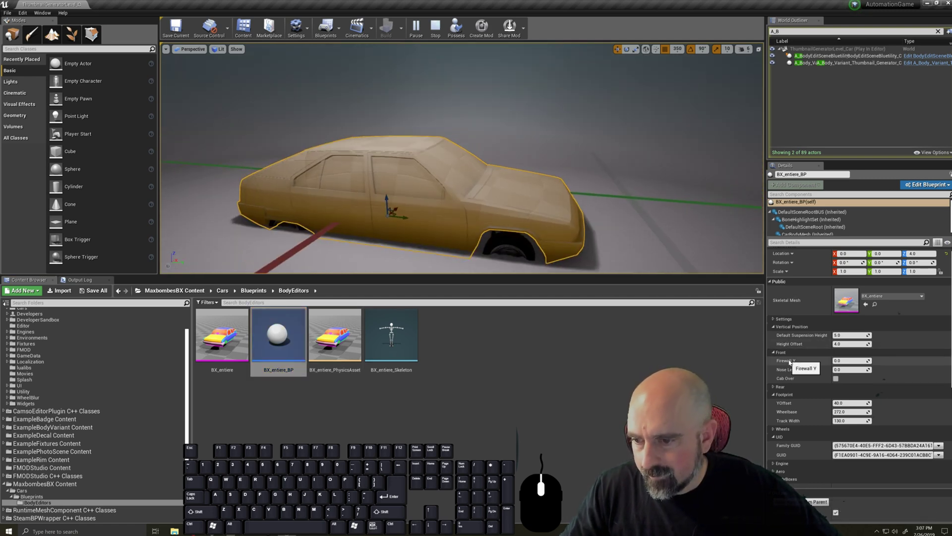
left_click(191, 49)
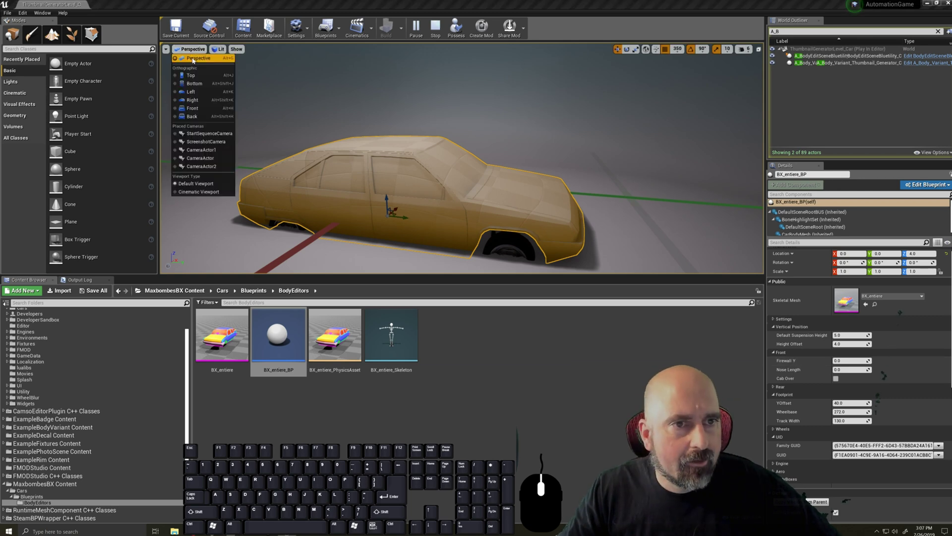
left_click(196, 93)
left_click(203, 49)
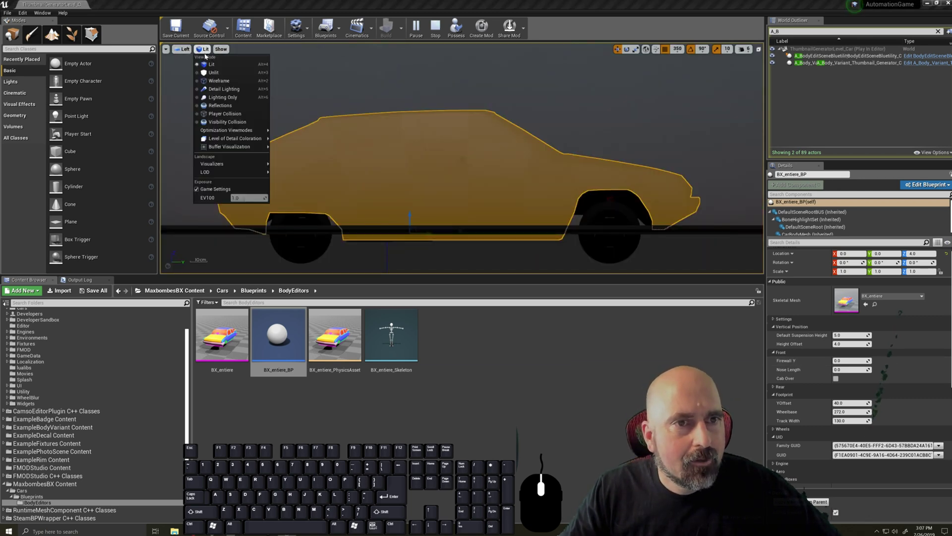
left_click(217, 81)
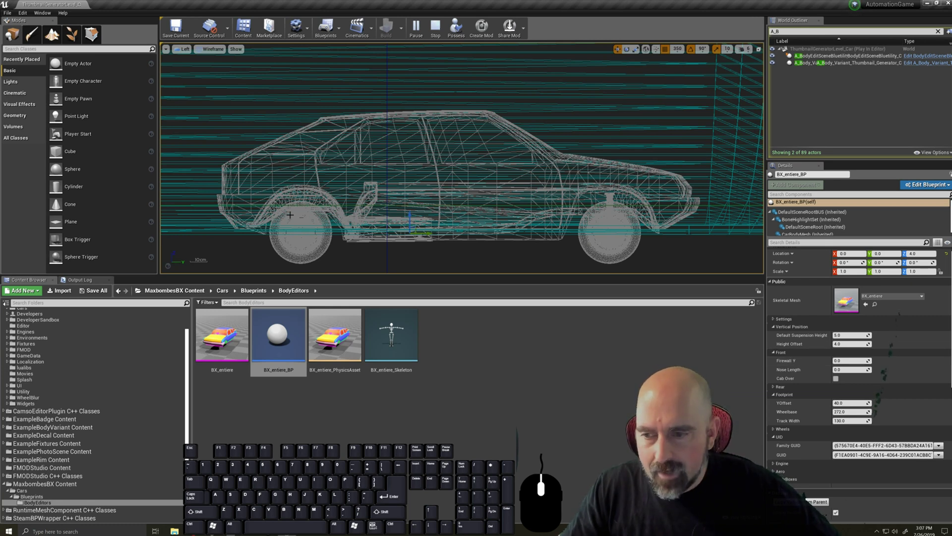
- Move the firewall forward by setting the Front section's Firewall Y to 140, 160 and finally 180
left_click(849, 361)
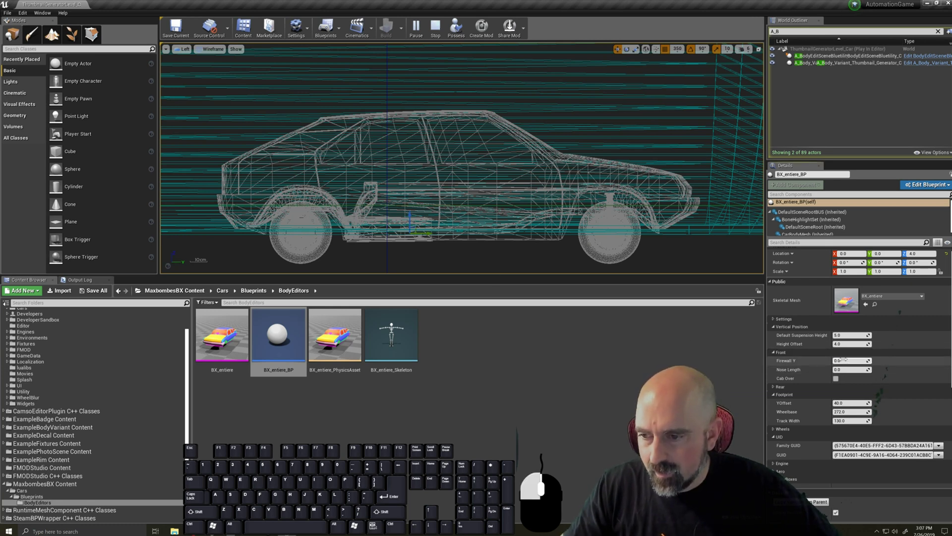
type("140")
key("Return")
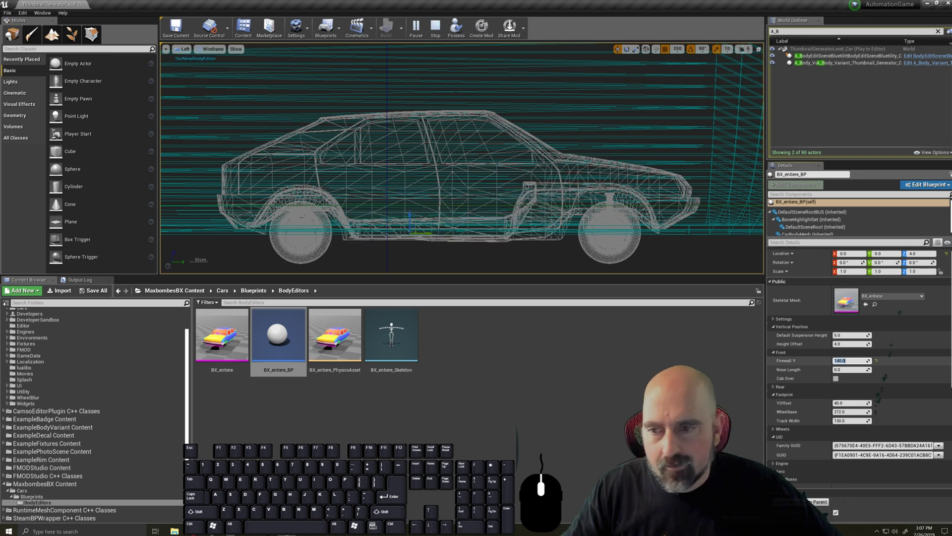
type("160")
key("Return")
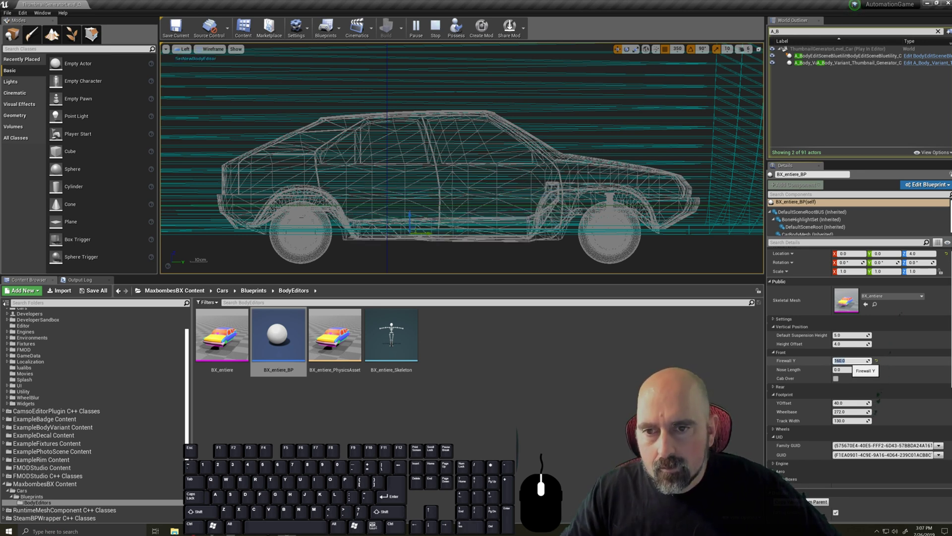
type("15")
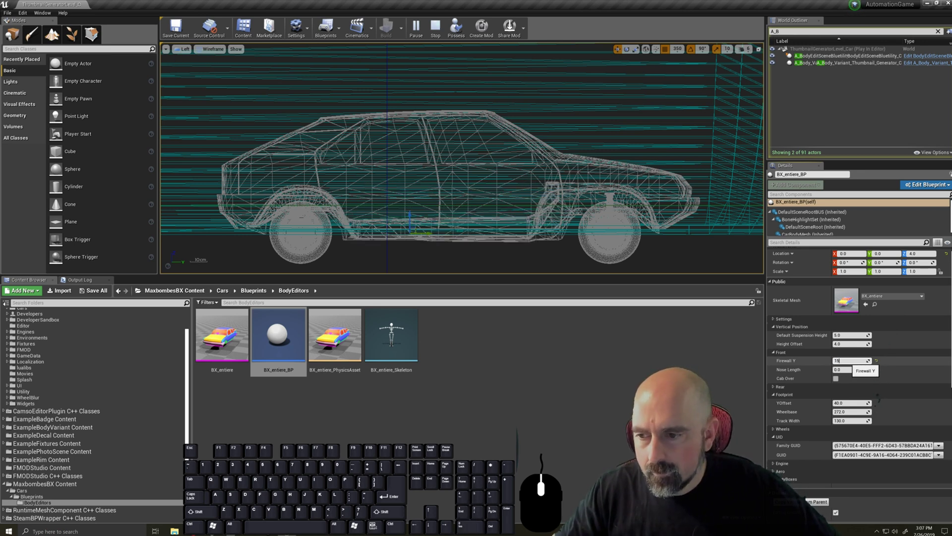
type("80")
key("Return")
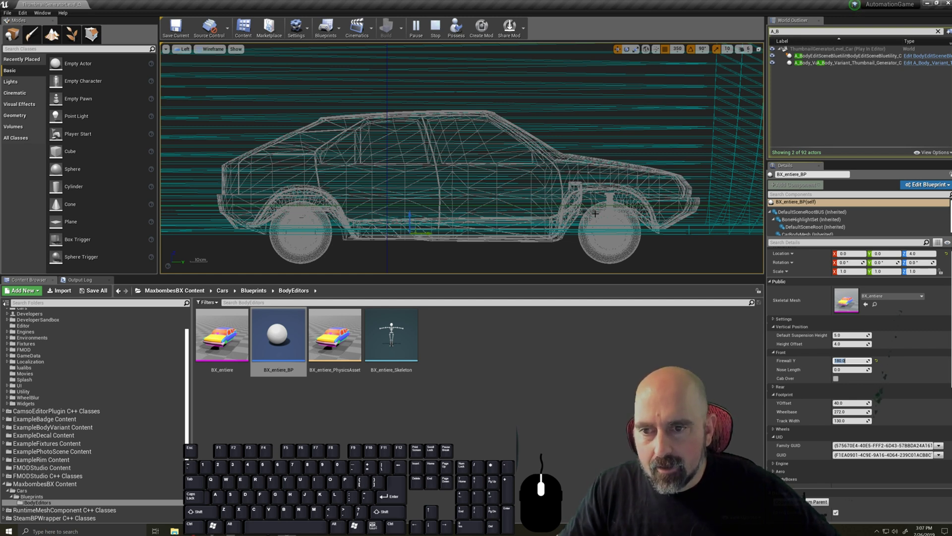
- Try a Nose Length of 5 in the Front section, and set it back to 0
left_click(851, 370)
type("5")
key("Return")
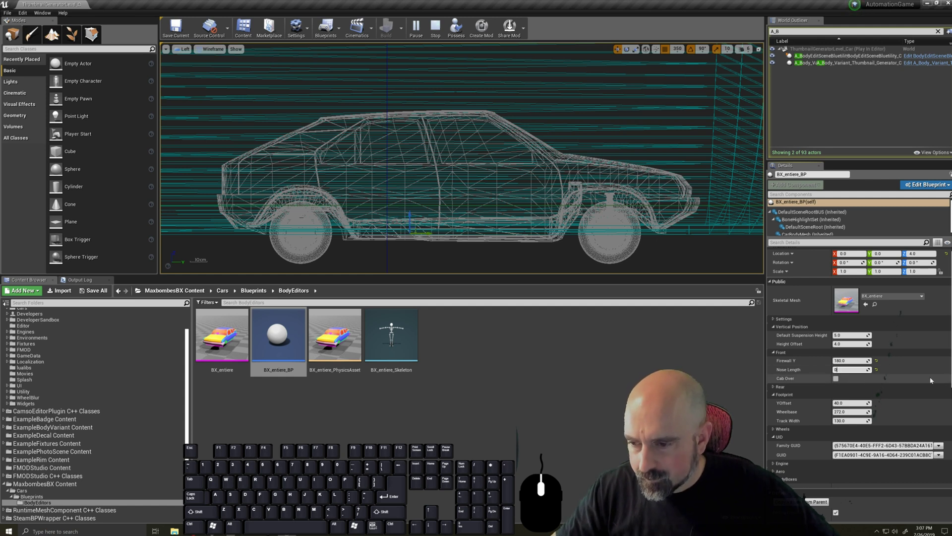
type("0")
key("Return")
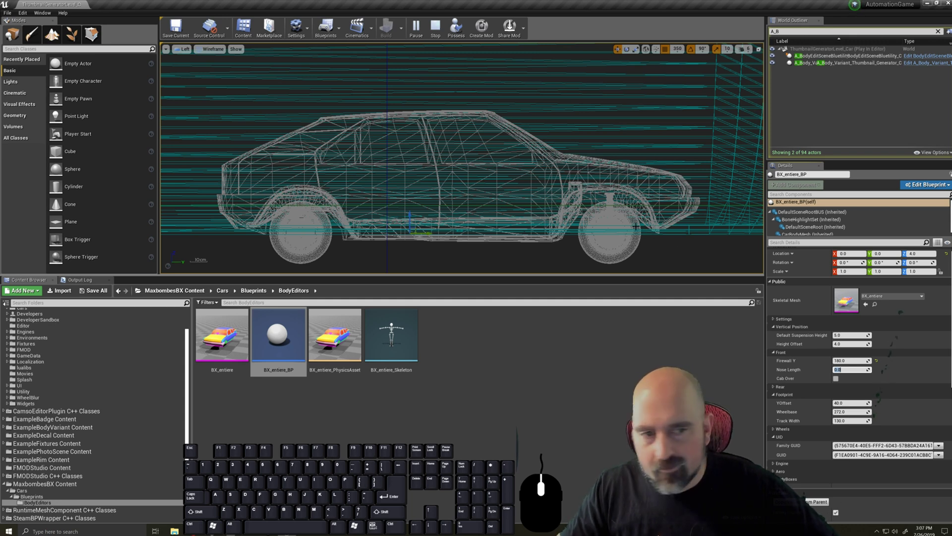
- Expand the Rear section and set Tail Length to 15, then reduce it to 5
left_click(818, 387)
scroll(817, 387, "down", 1)
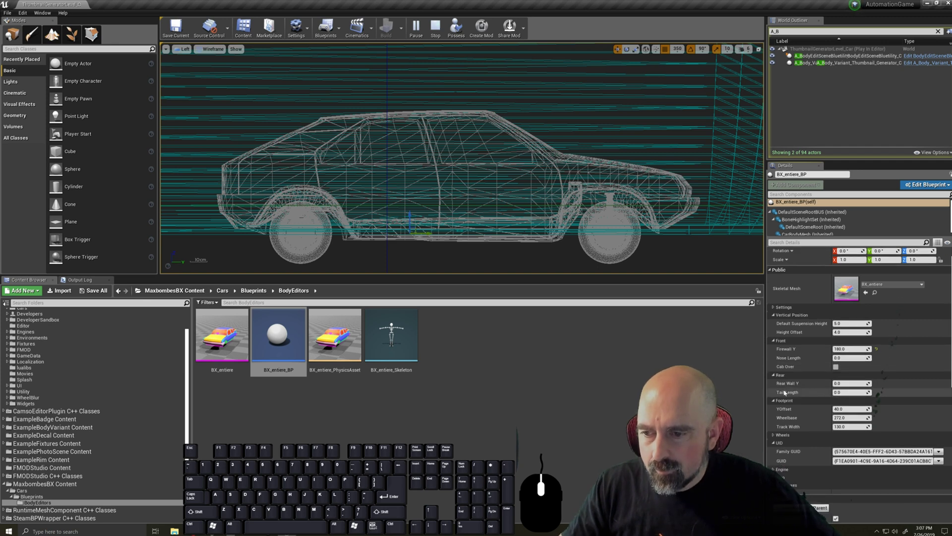
left_click(838, 392)
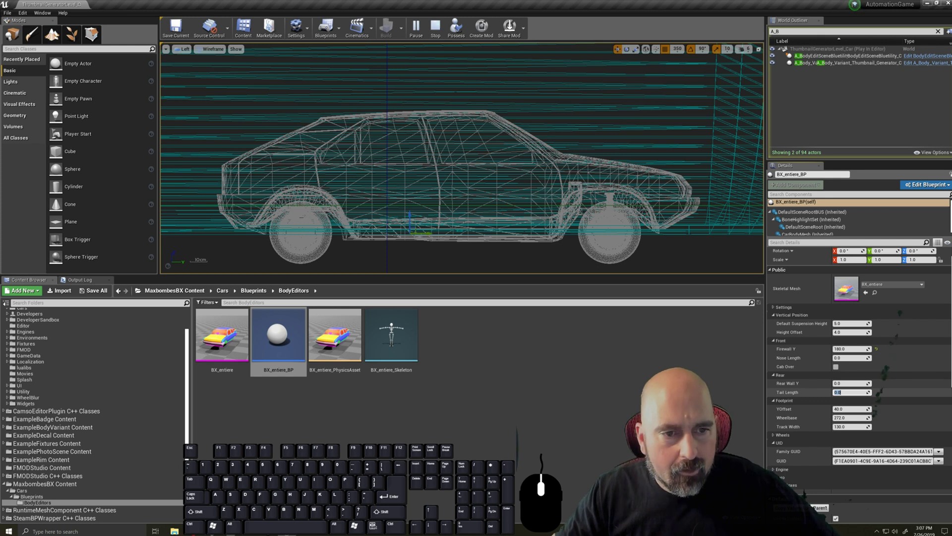
type("15")
key("Return")
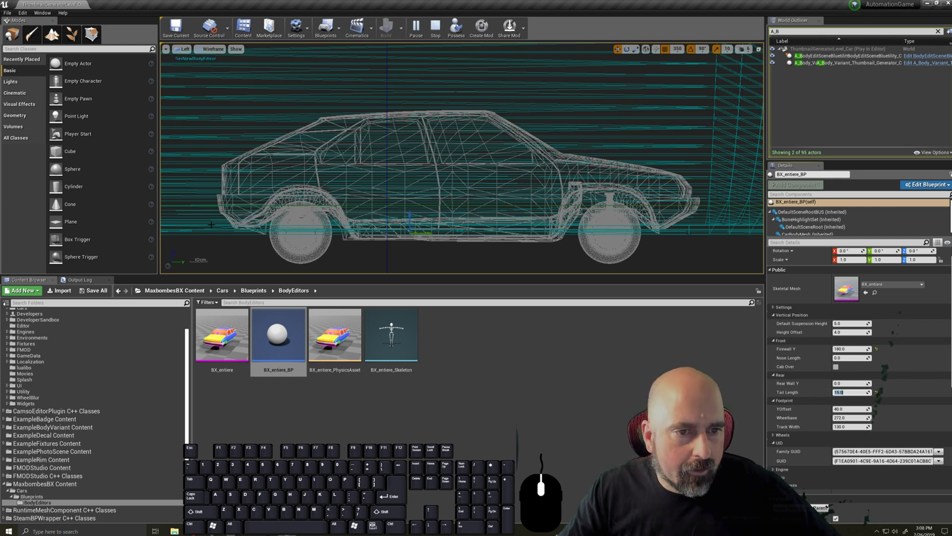
type("5")
key("Return")
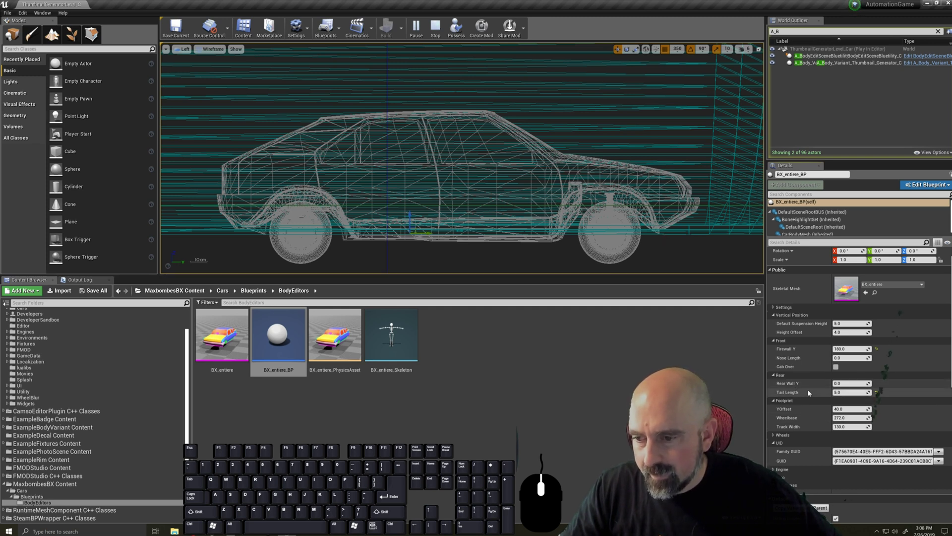
- Set the Front section's Nose Length to -3
left_click(839, 357)
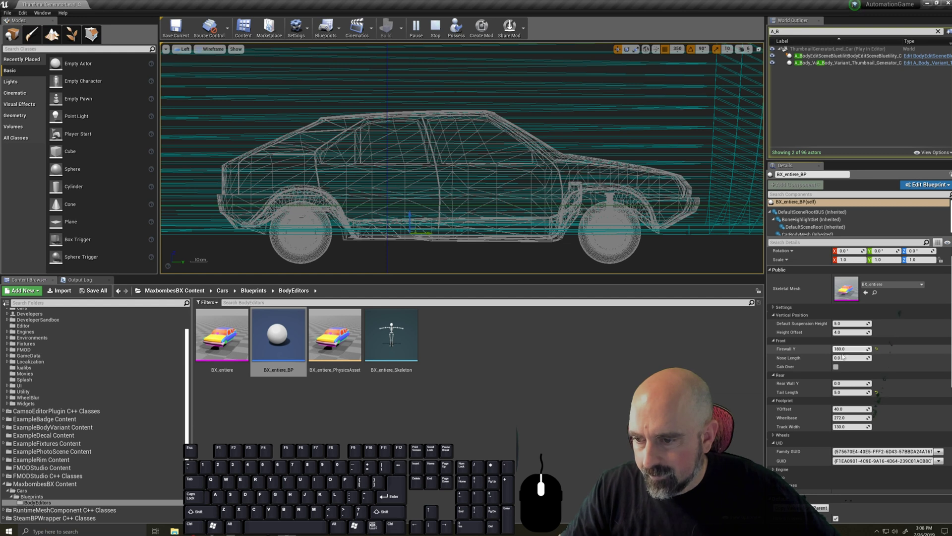
type("-2")
key("Return")
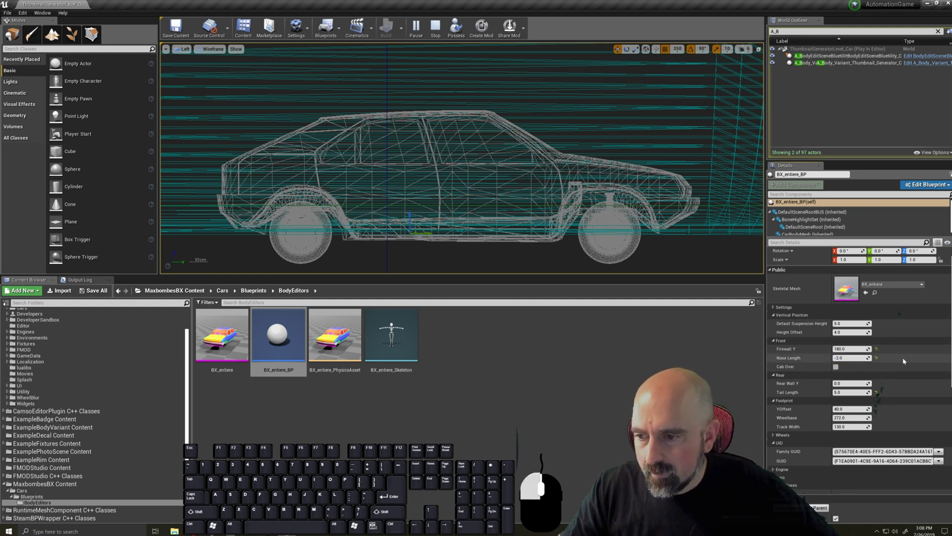
- Review the Settings and Vertical Position values, collapse the sections through Footprint, and expand the Wheels section
left_click(773, 315)
left_click(773, 323)
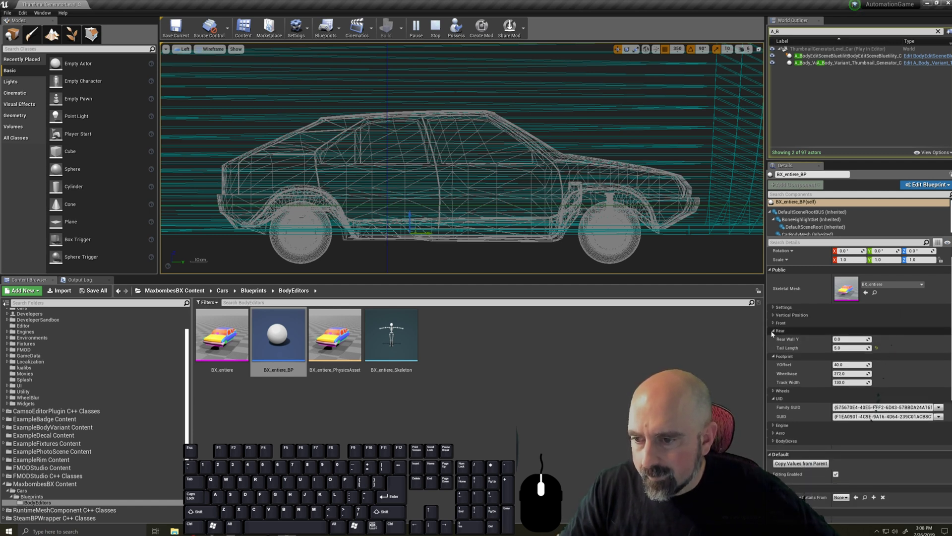
left_click(772, 331)
left_click(773, 307)
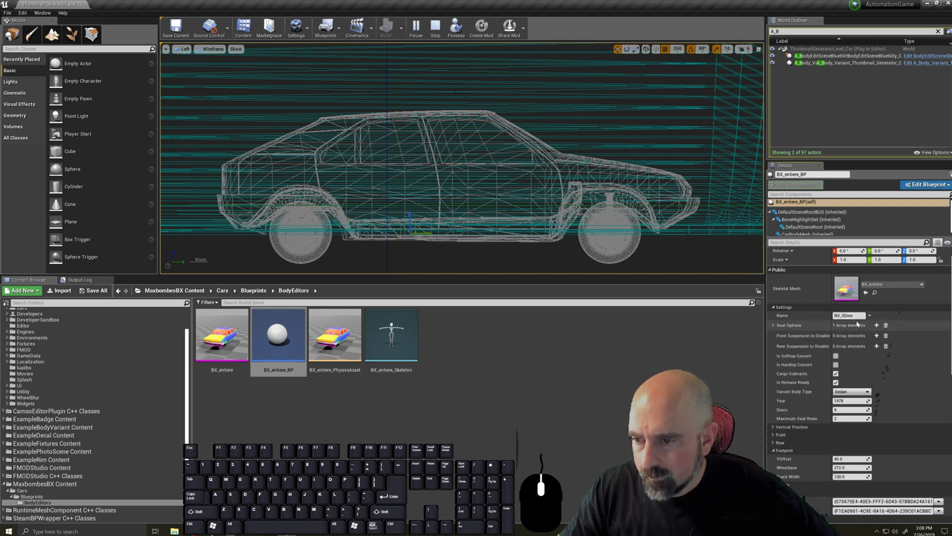
left_click(773, 307)
left_click(773, 315)
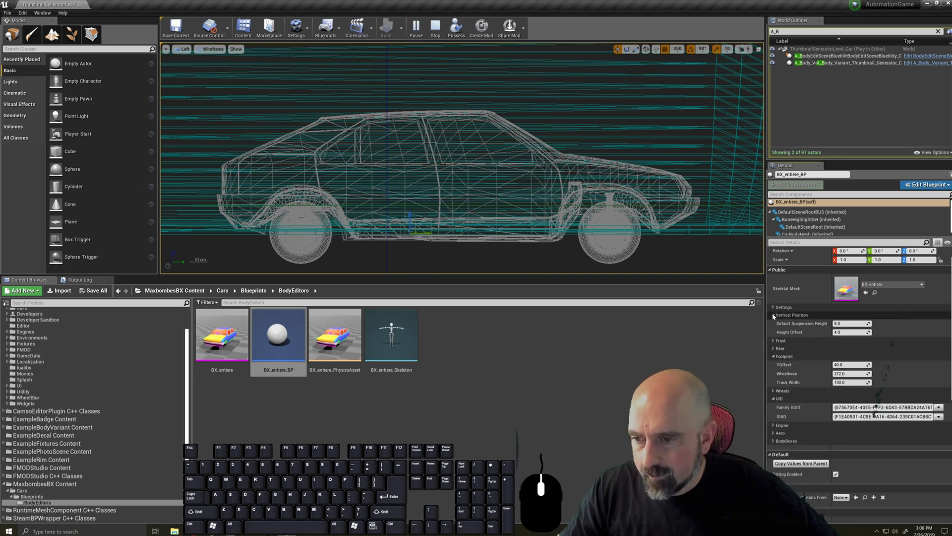
left_click(773, 316)
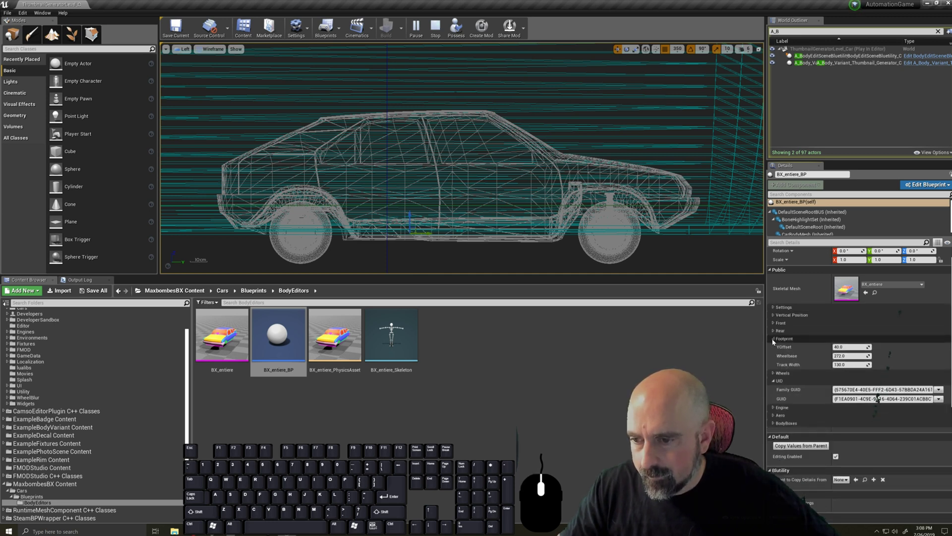
left_click(773, 338)
left_click(773, 346)
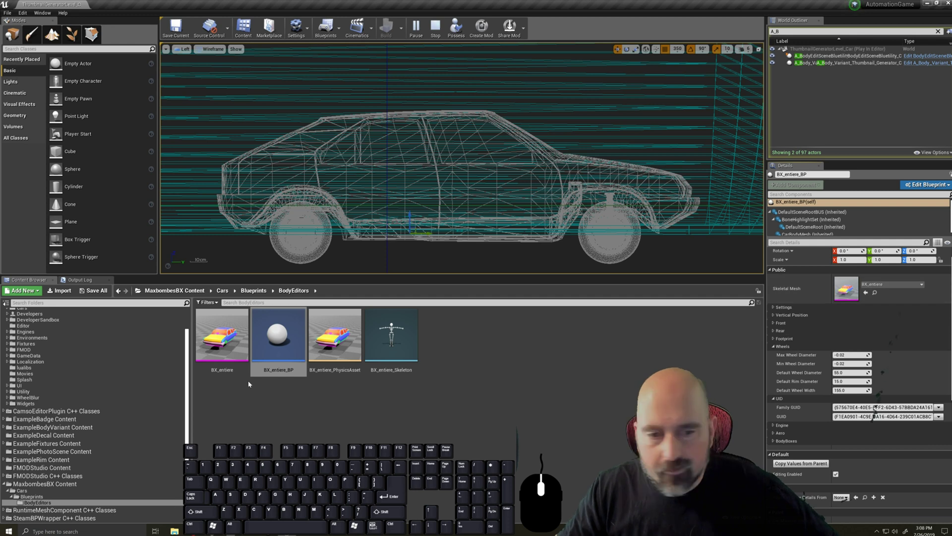
- Apply the BX_entiere_BP instance changes to its blueprint and save the BX_entiere_BP asset
left_click(927, 185)
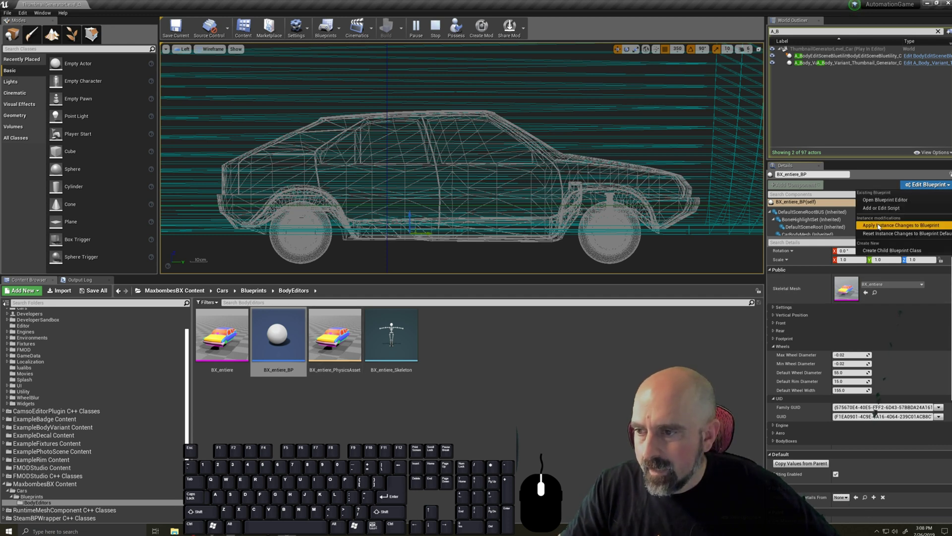
left_click(878, 225)
left_click(280, 340)
key("ctrl+s")
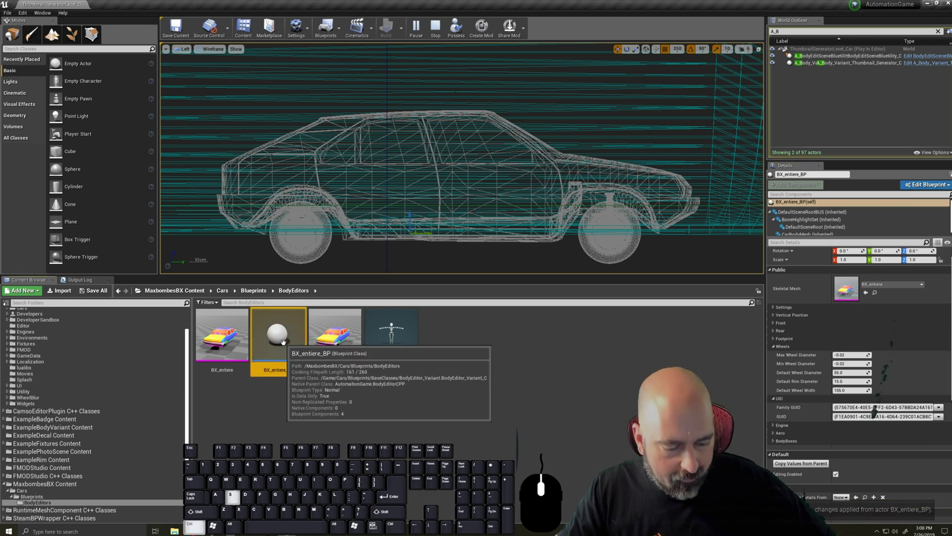
- Switch the viewport to a lit perspective view and examine the car's front wheel against its arch
left_click(209, 49)
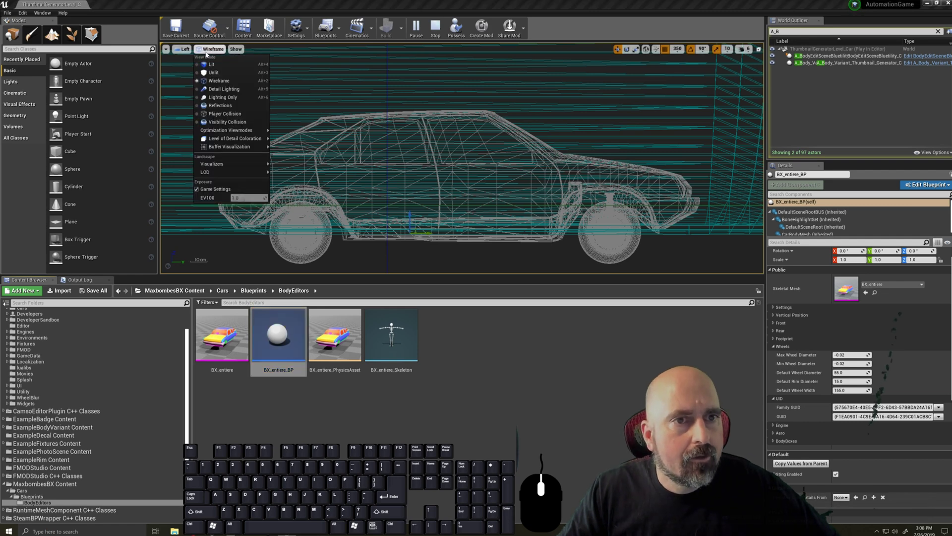
left_click(211, 64)
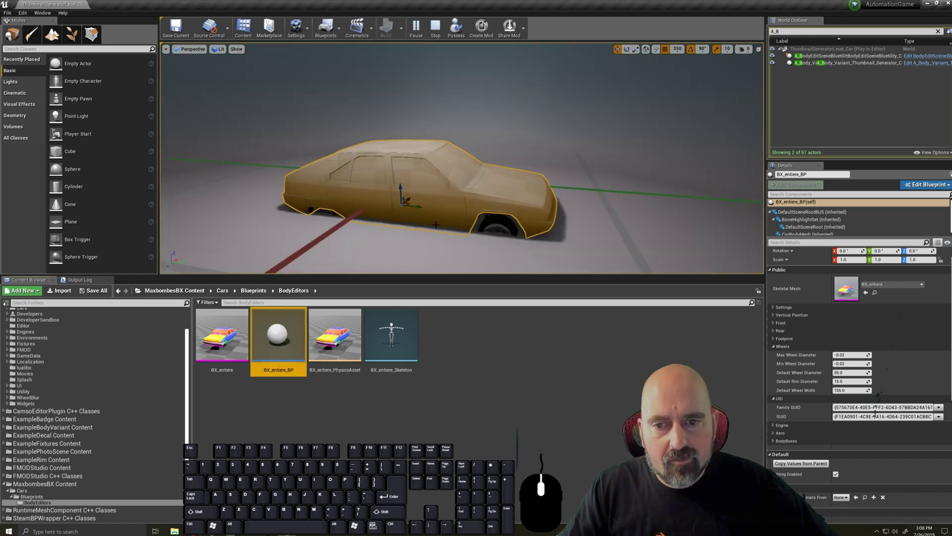
middle_click_drag(436, 224, 438, 215)
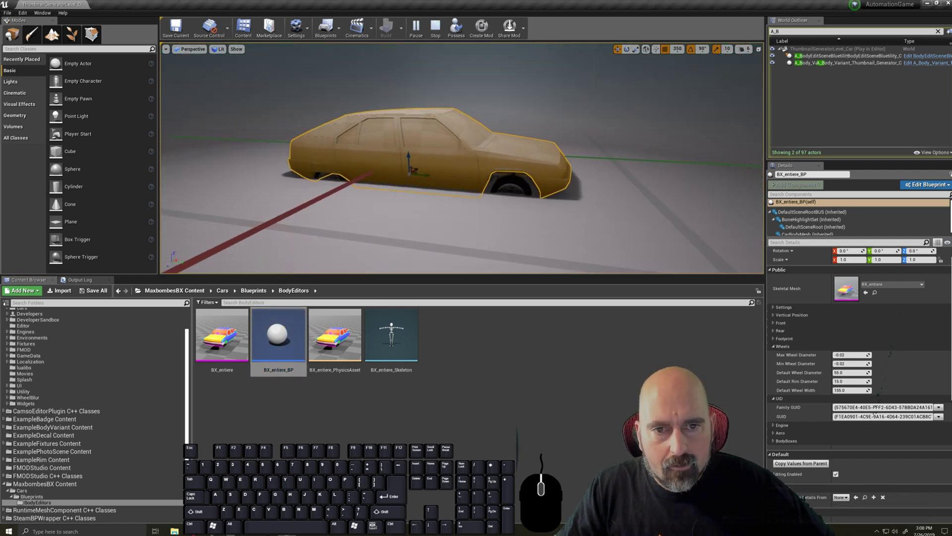
scroll(438, 217, "up", 10)
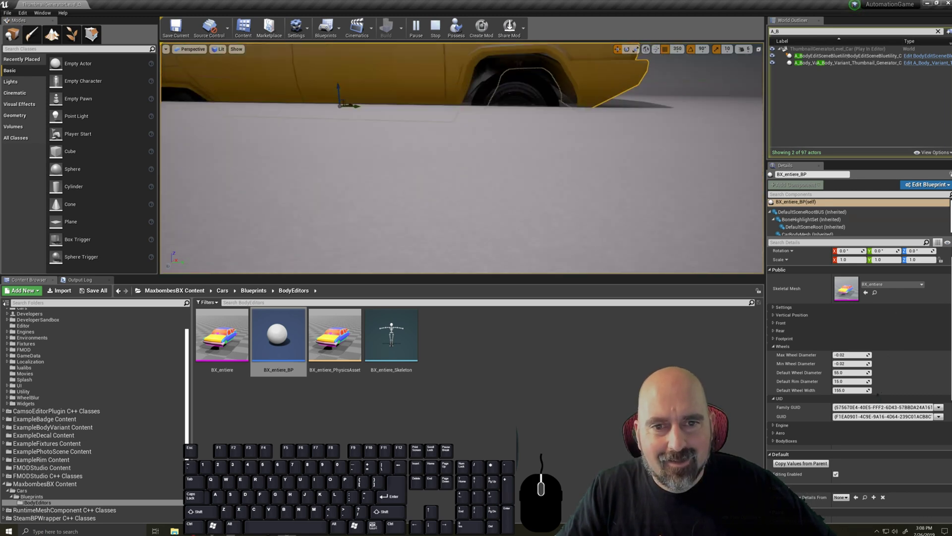
scroll(444, 227, "down", 5)
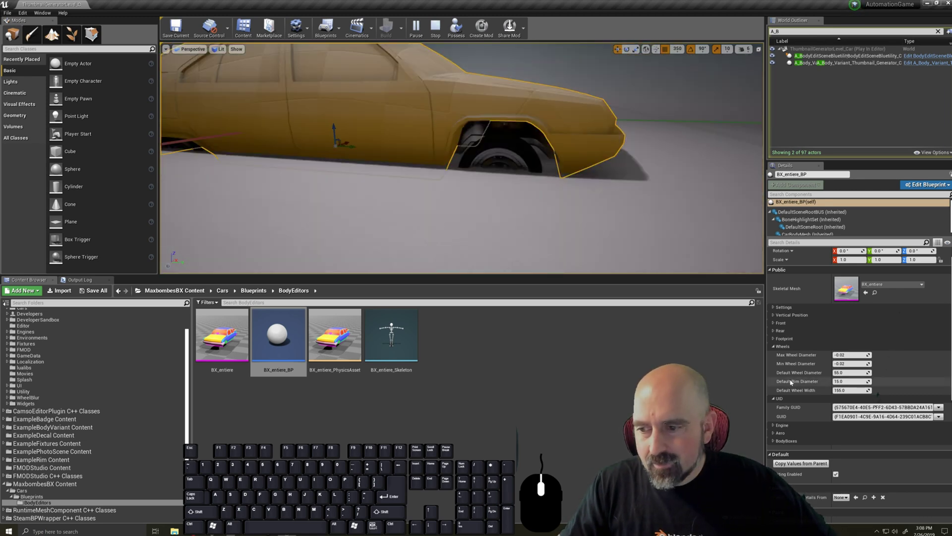
- Set Default Rim Diameter to 14 and Default Wheel Width to 185 in the Wheels section
left_click(849, 381)
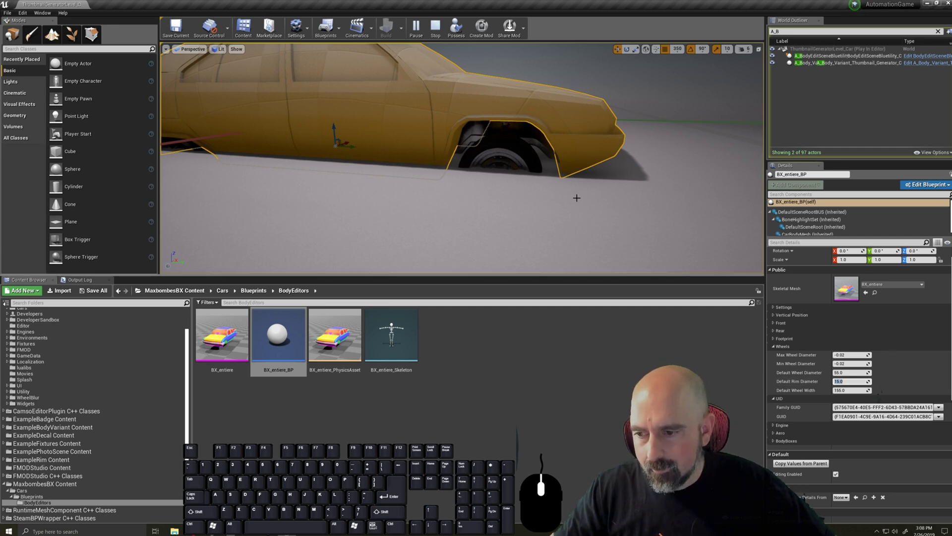
type("14")
key("Return")
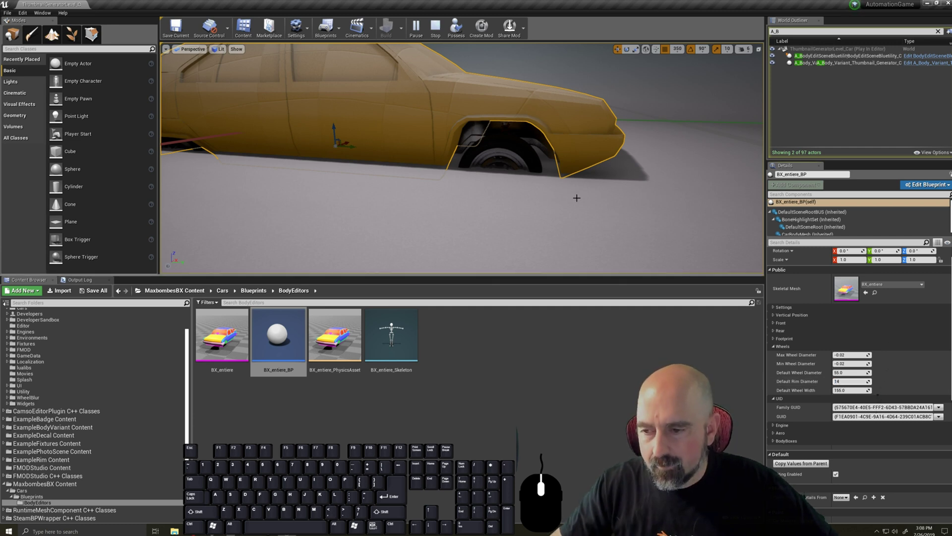
type("3")
key("Return")
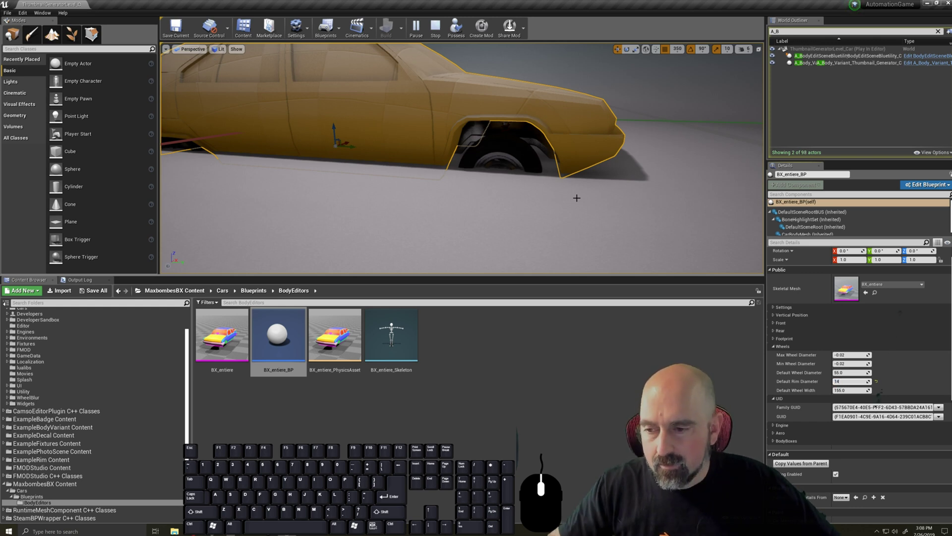
key("Return")
key("Tab")
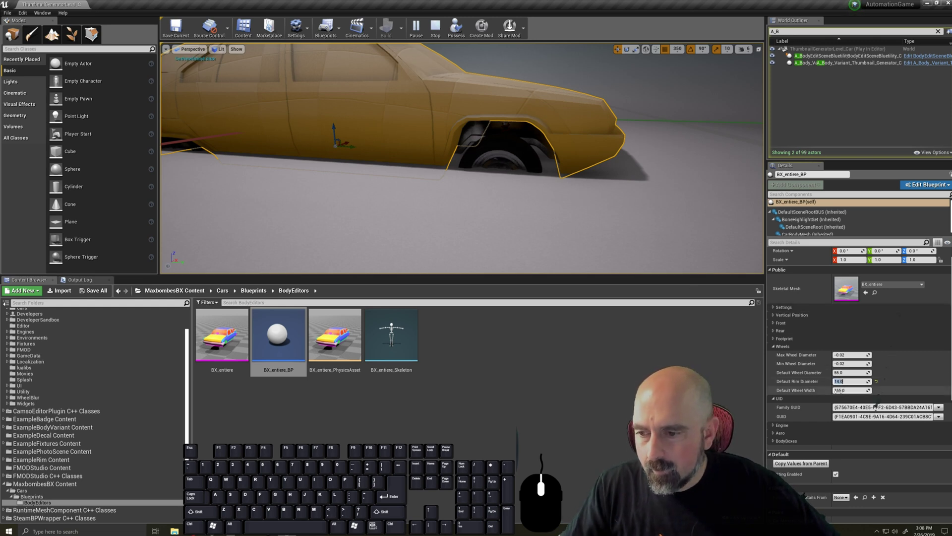
type("165")
key("Return")
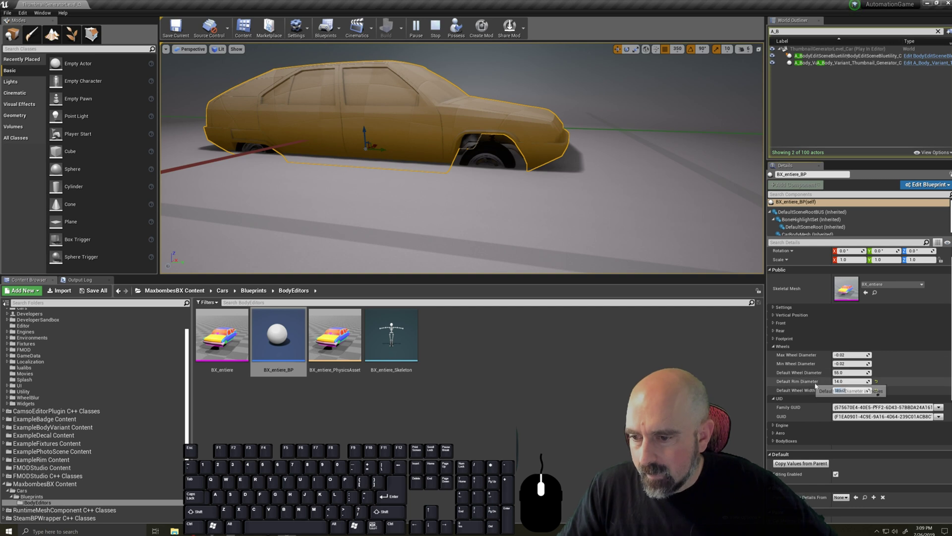
- Try a Default Wheel Diameter of 70, then 65, checking the wheel fit in the arches
left_click(844, 373)
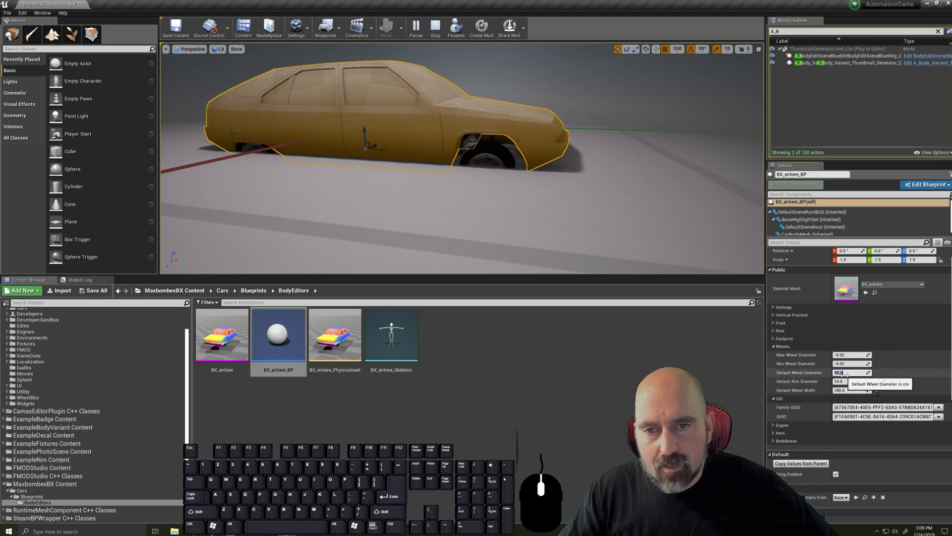
scroll(375, 227, "up", 1)
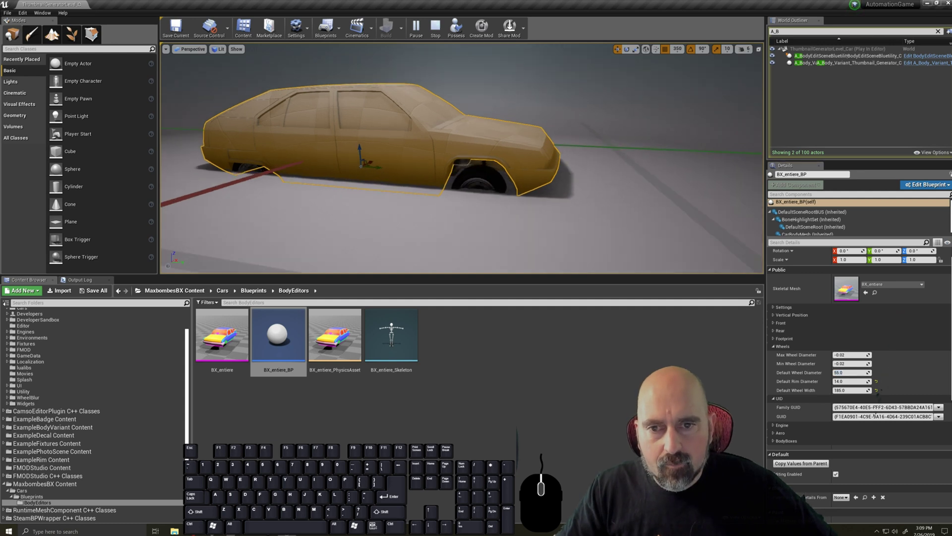
scroll(377, 222, "up", 1)
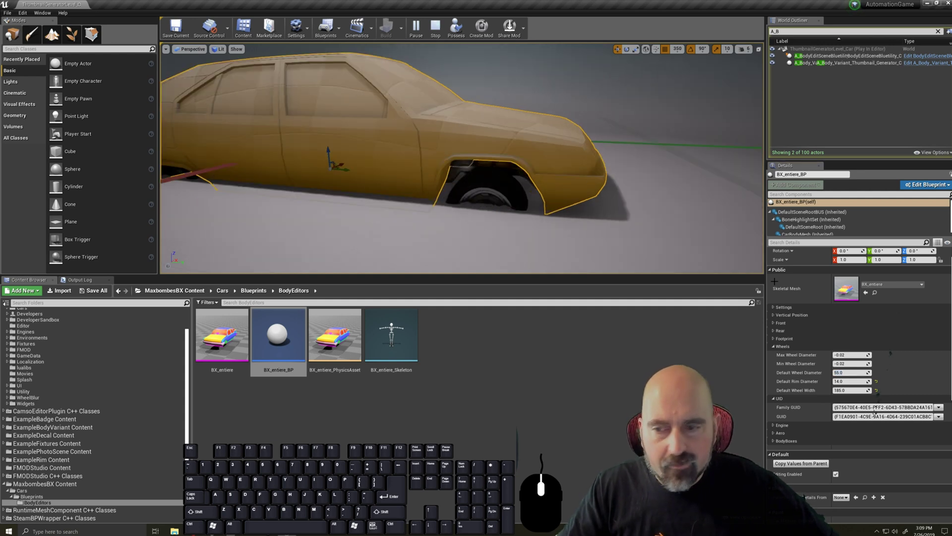
left_click(845, 372)
type("70")
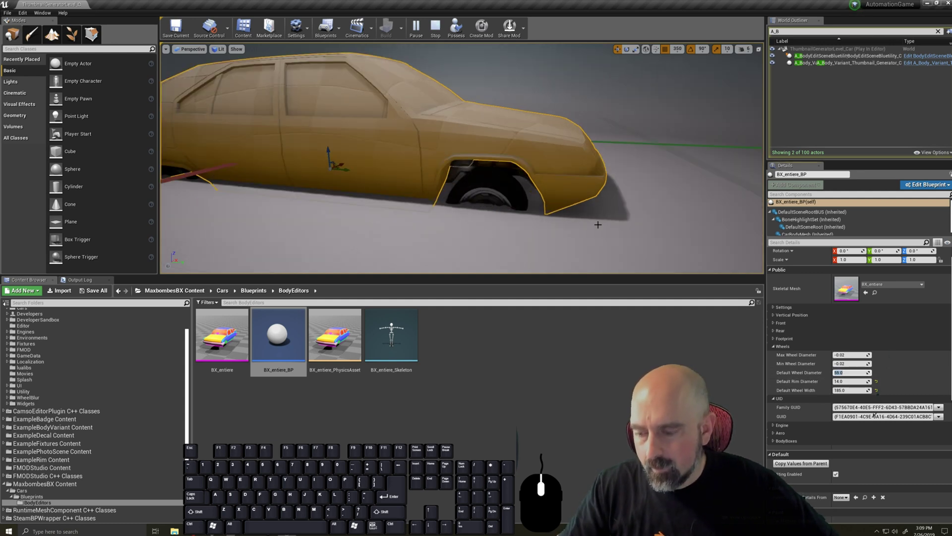
key("Return")
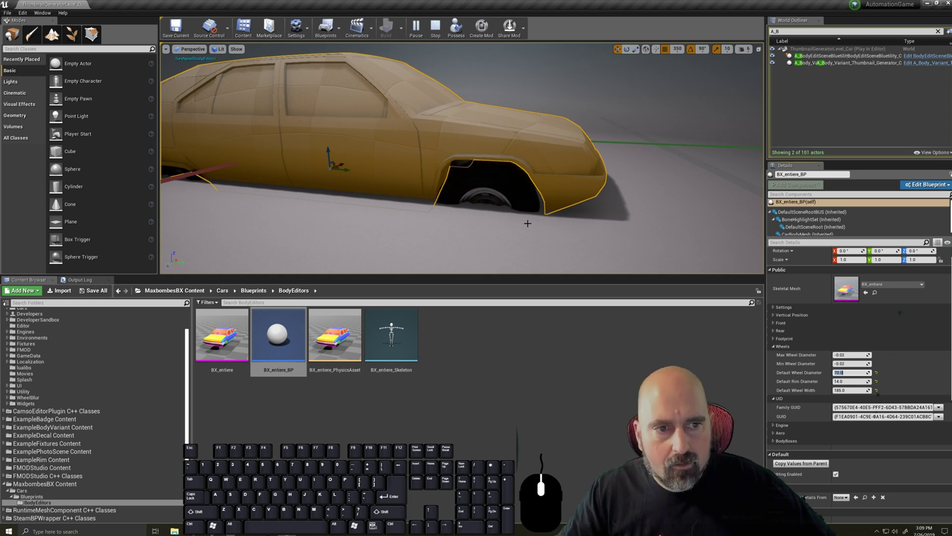
middle_click_drag(346, 205, 199, 205)
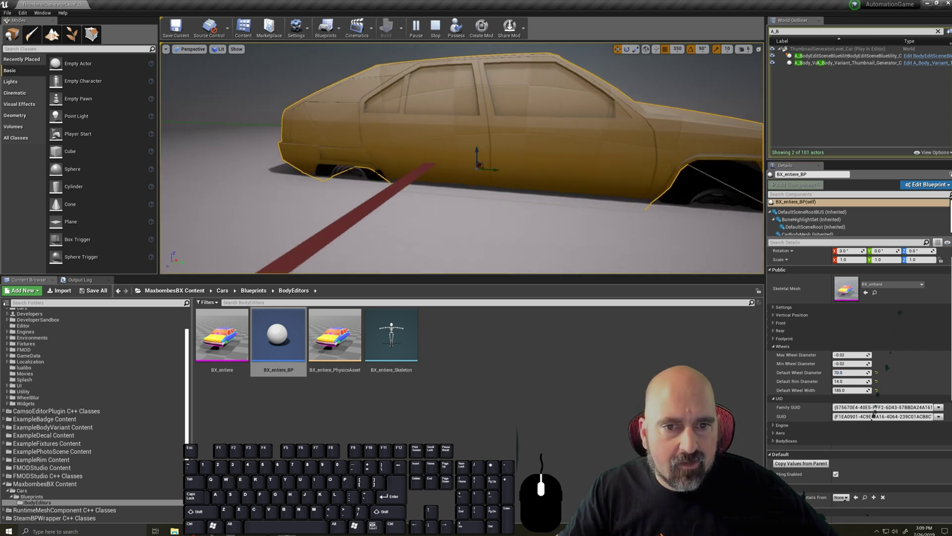
left_click(845, 372)
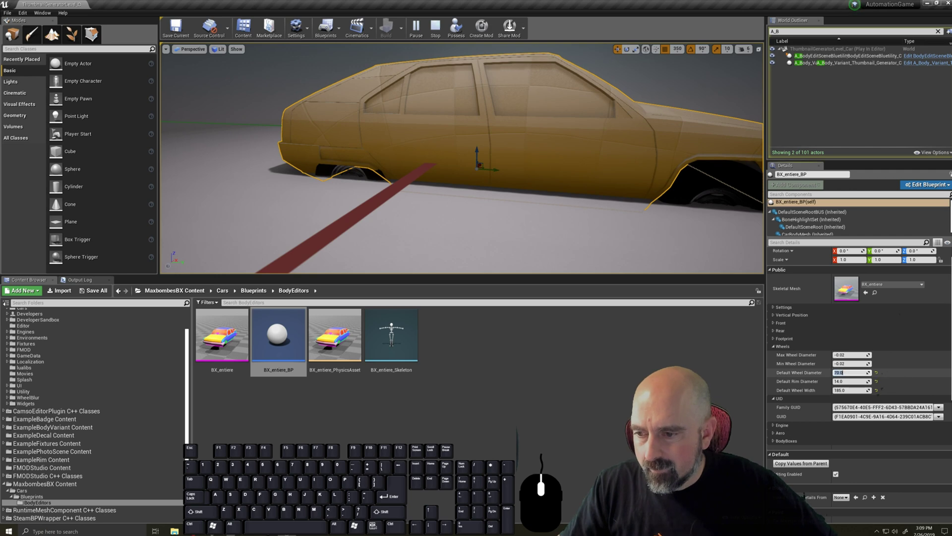
type("65")
key("Return")
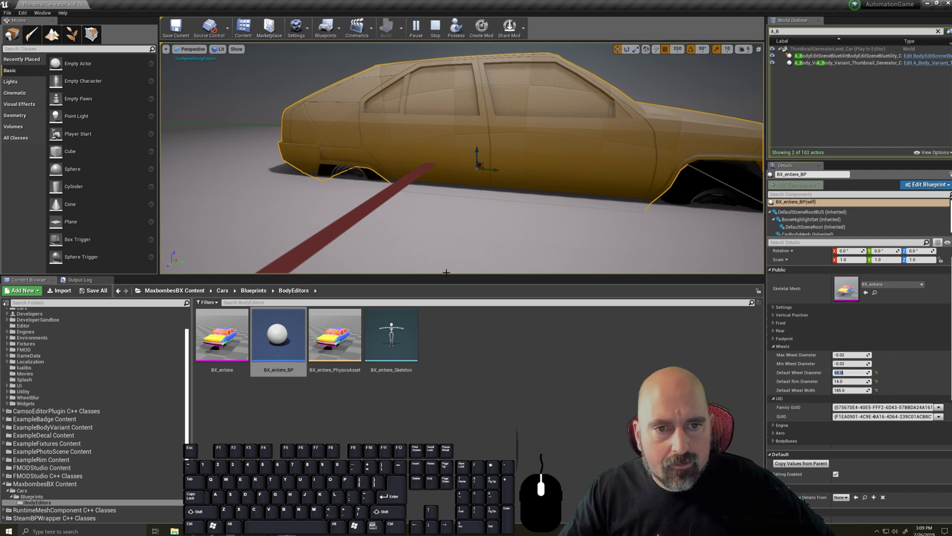
- Examine the rear wheel well up close and try Default Wheel Diameter values of 63 and 62
middle_click_drag(540, 213, 483, 233)
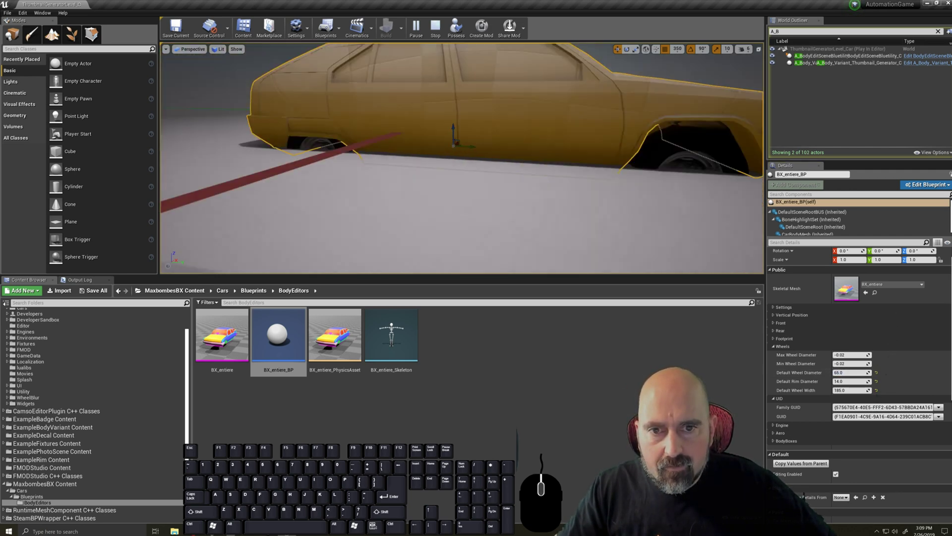
mouse_move(484, 234)
right_mouse_down()
mouse_move(529, 226)
mouse_move(482, 229)
right_mouse_up()
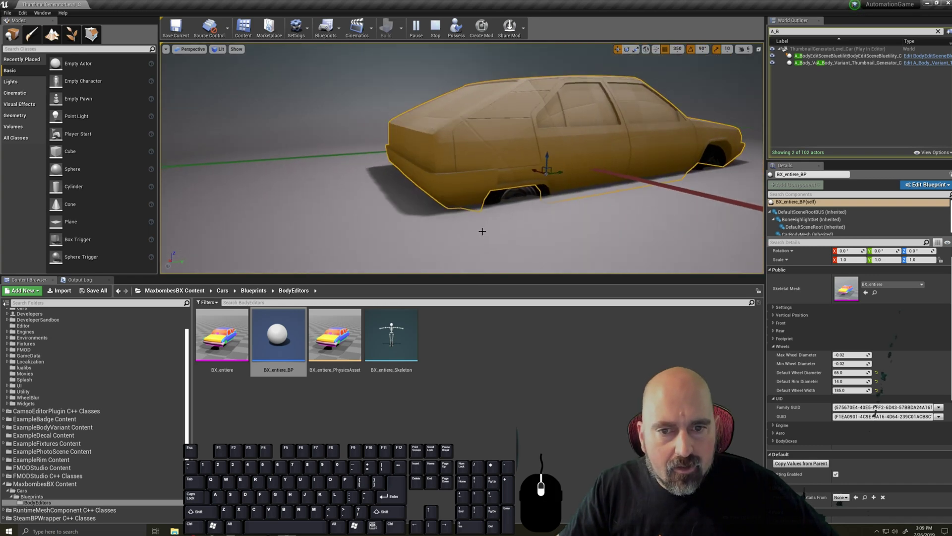
scroll(484, 231, "up", 5)
middle_click_drag(490, 241, 514, 253)
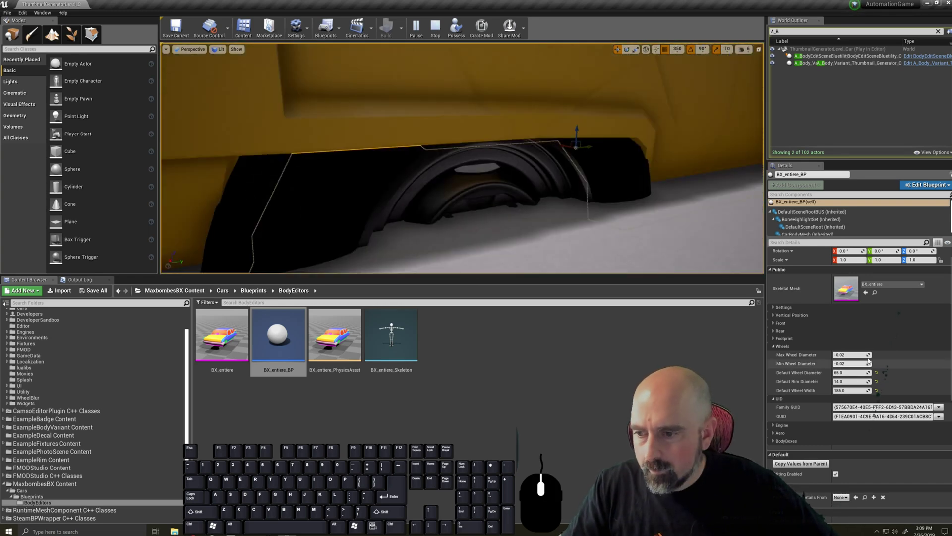
left_click(849, 372)
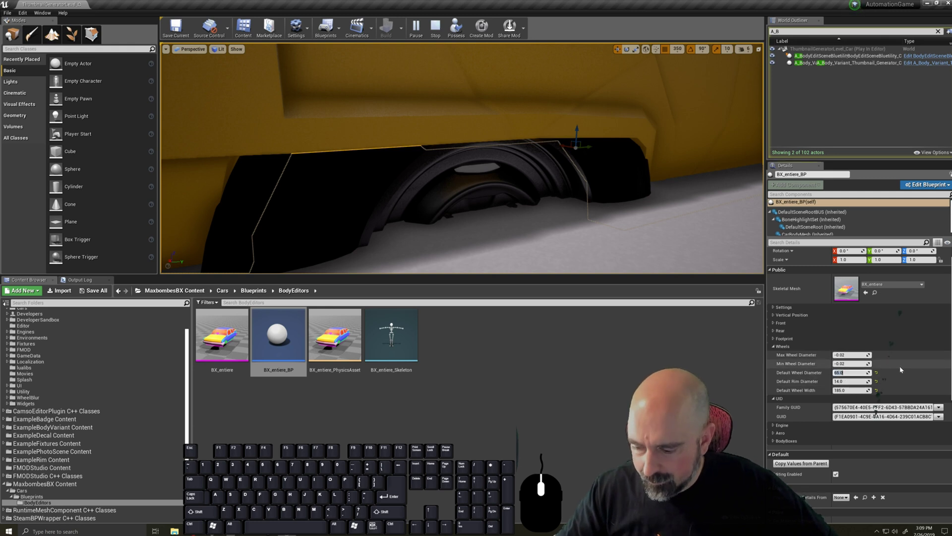
type("63")
key("Return")
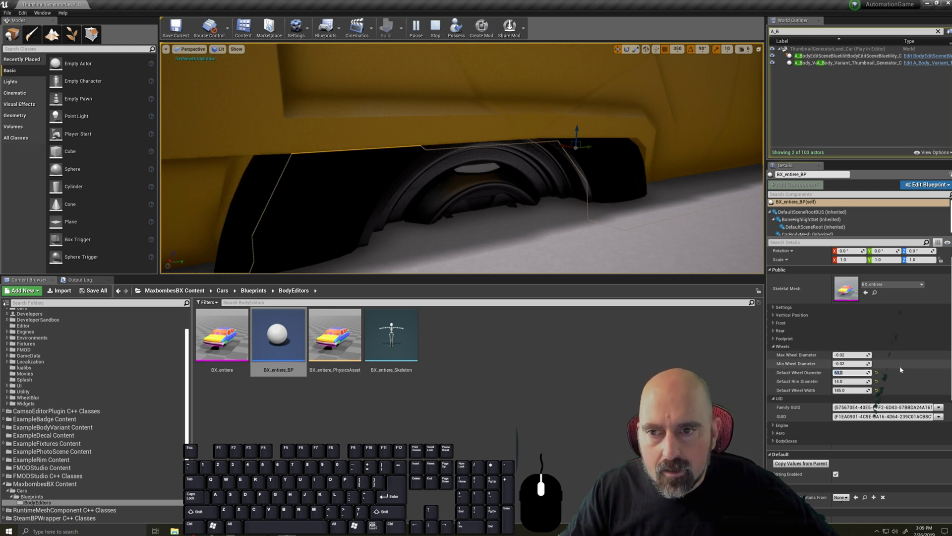
type("62")
key("Return")
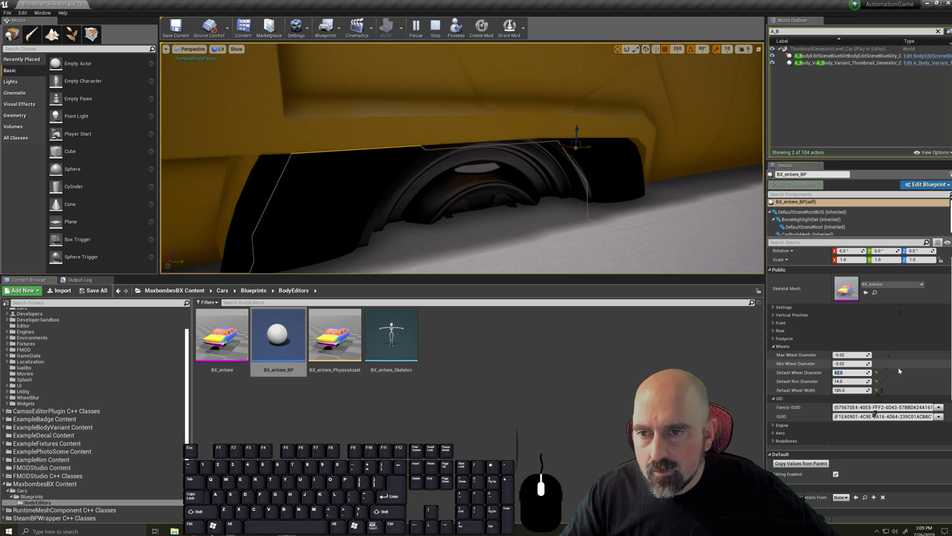
- Set Max Wheel Diameter to 62 in the Wheels section
left_click(851, 355)
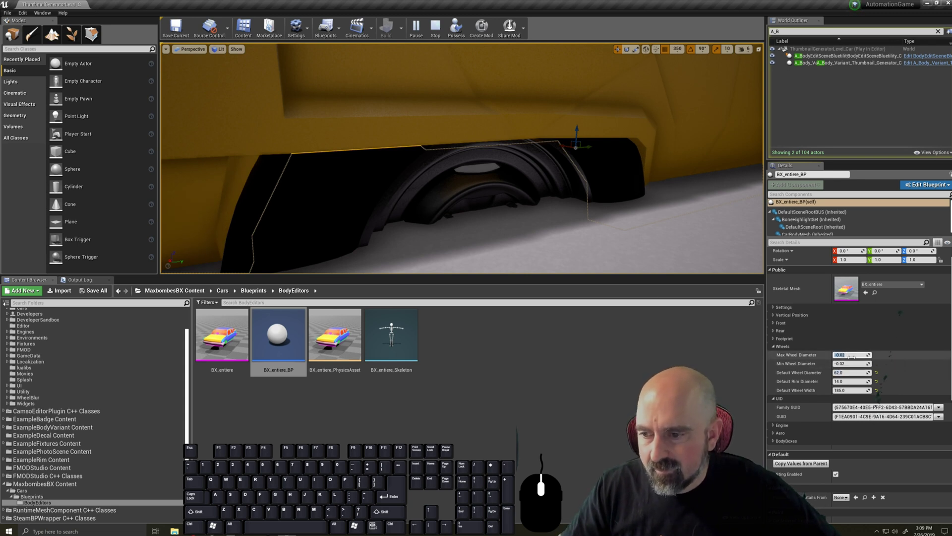
type("62")
key("Return")
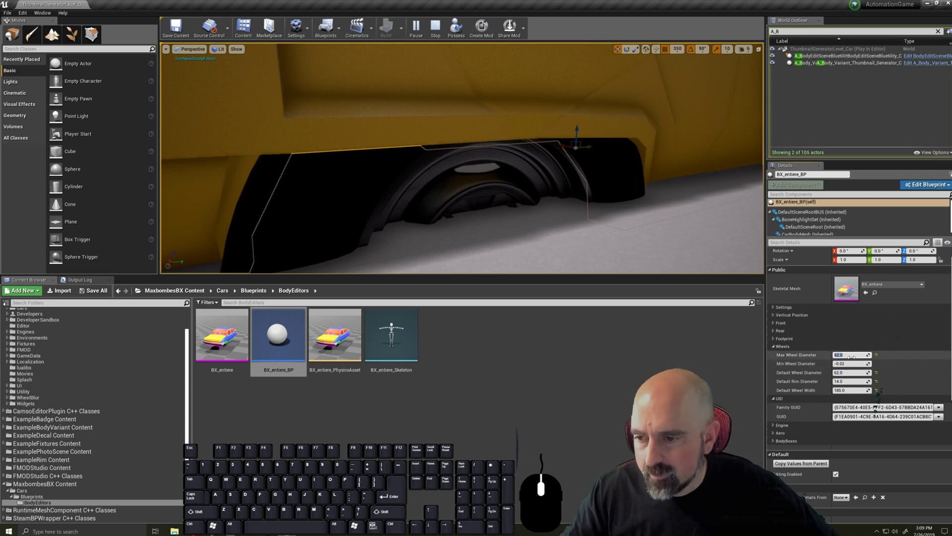
- Try a Default Wheel Diameter of 55, then 50, to judge the smallest suitable wheel
left_click(844, 372)
type("55")
key("Return")
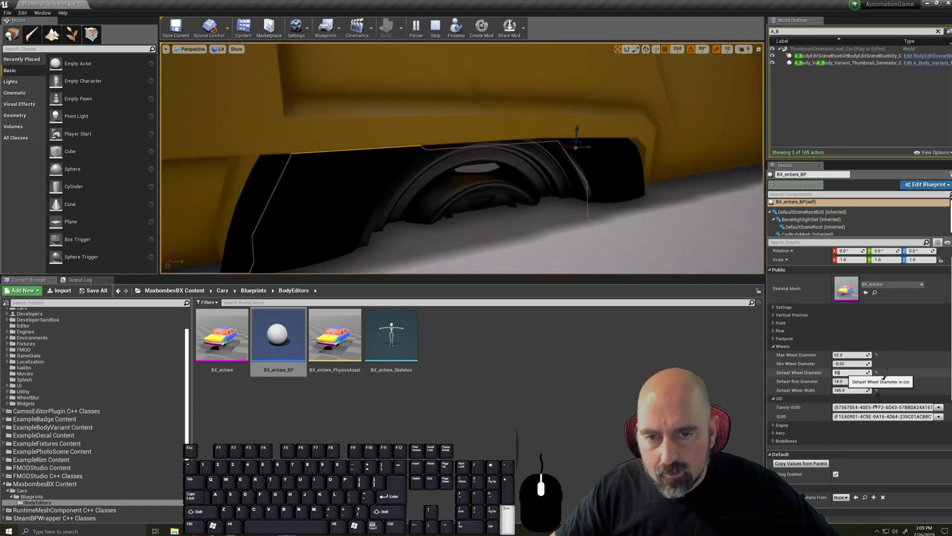
type("50")
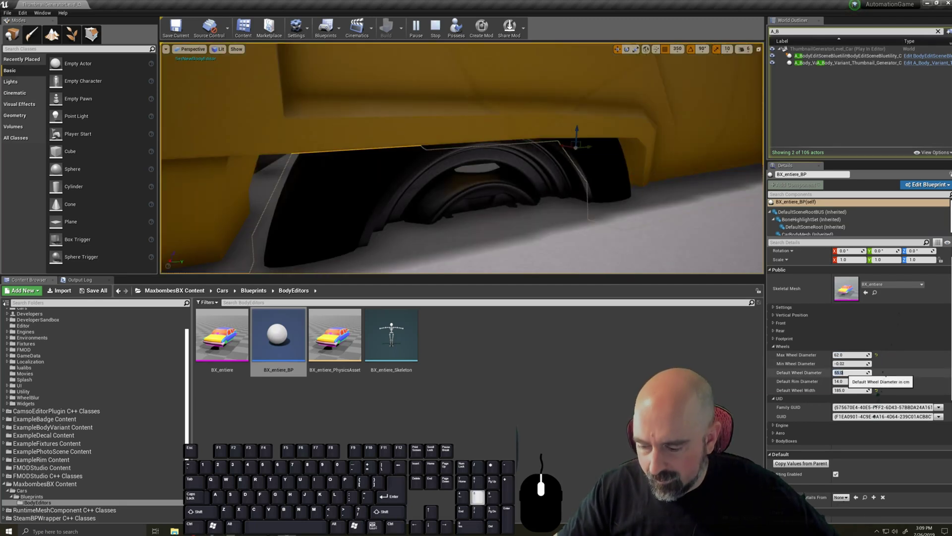
key("Return")
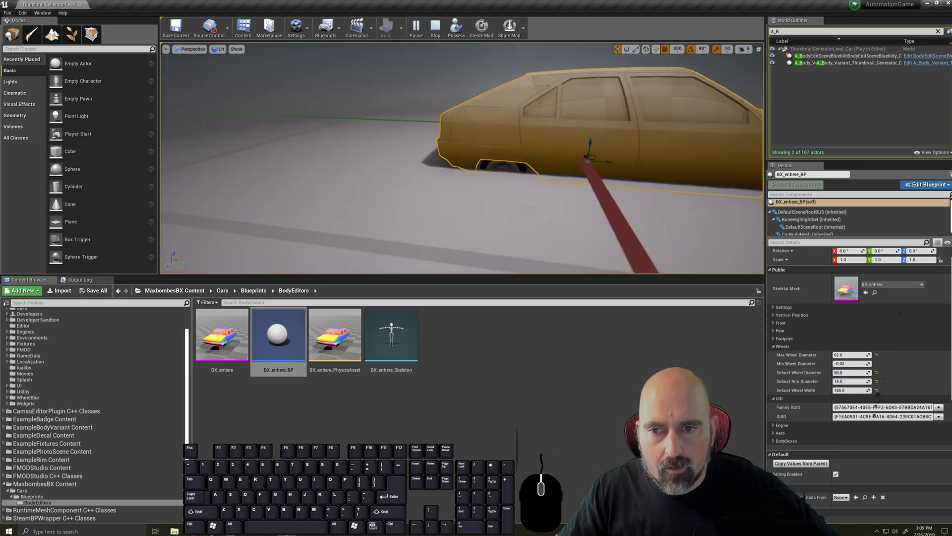
- Set Min Wheel Diameter to 50 and Default Wheel Diameter to 56, then raise the default to 58
left_click(849, 363)
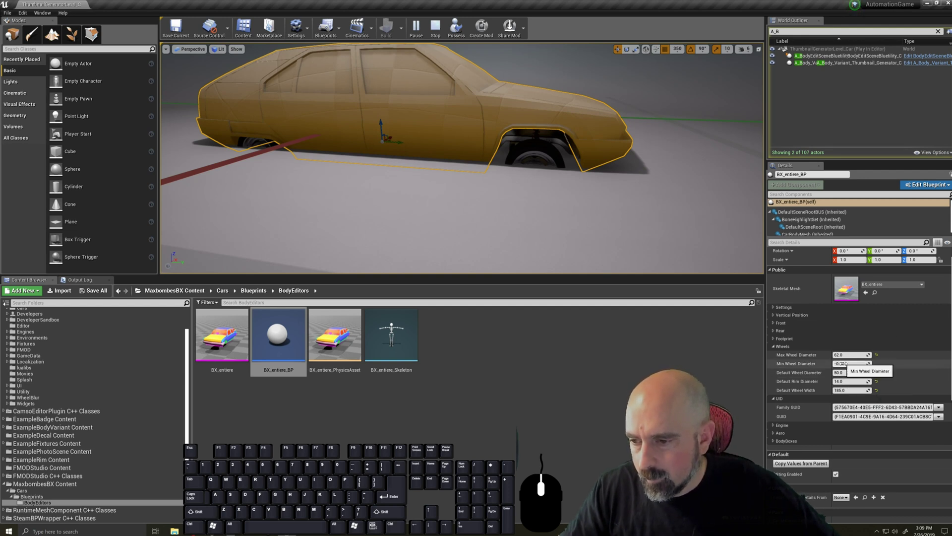
key("Tab")
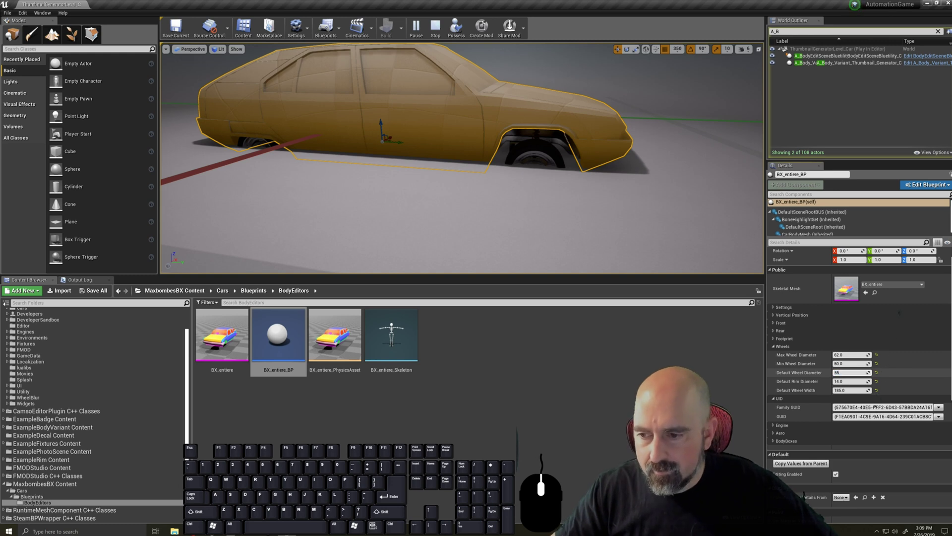
type("56")
key("Return")
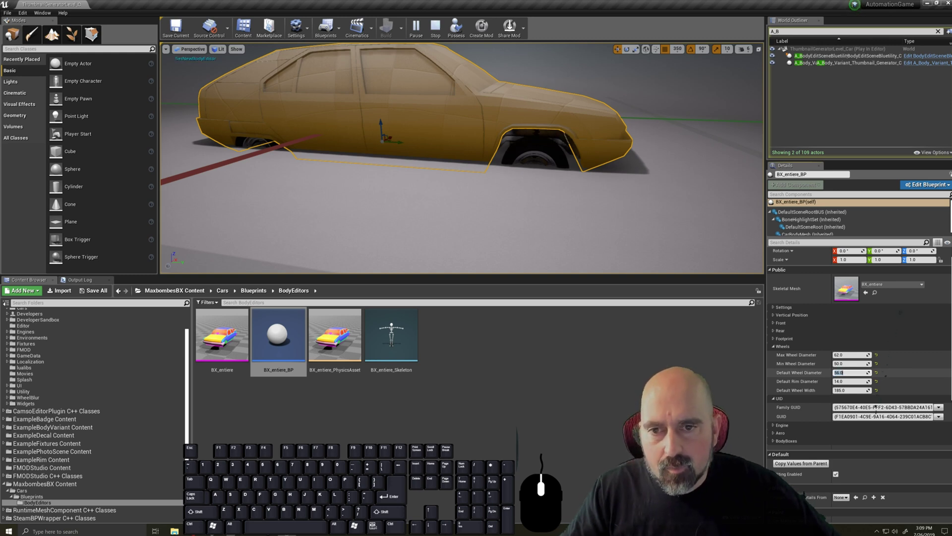
key("Return")
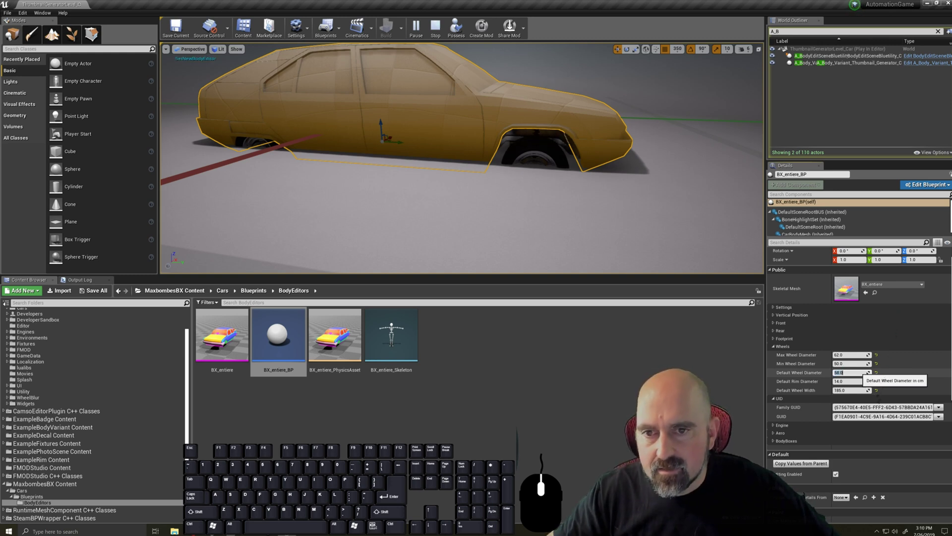
- Set Default Wheel Diameter to 60 and inspect how the front and rear wheels fit their wells
type("60")
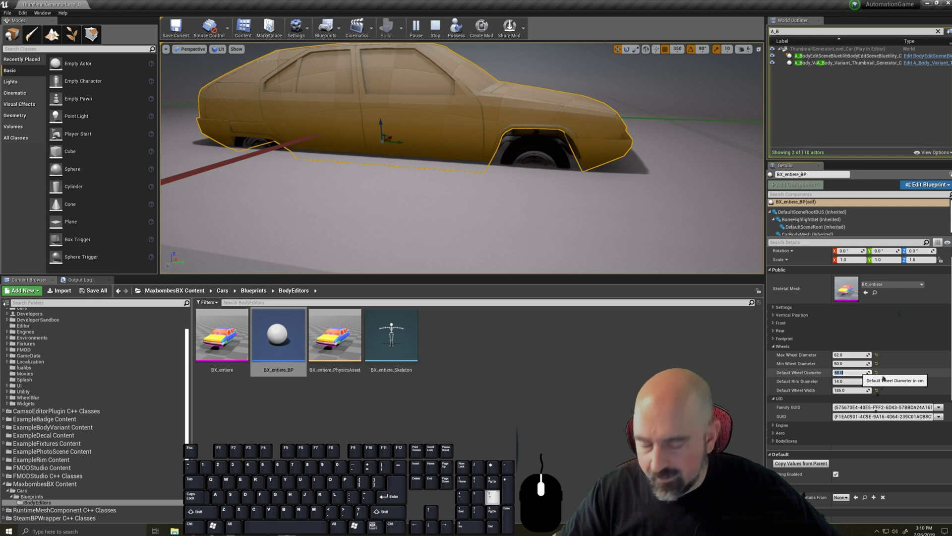
key("Return")
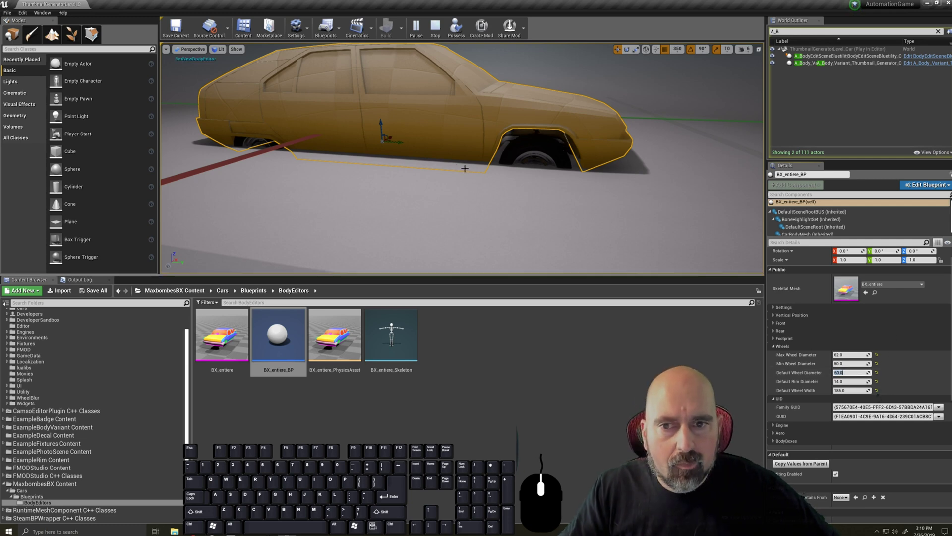
right_click_drag(465, 169, 464, 169)
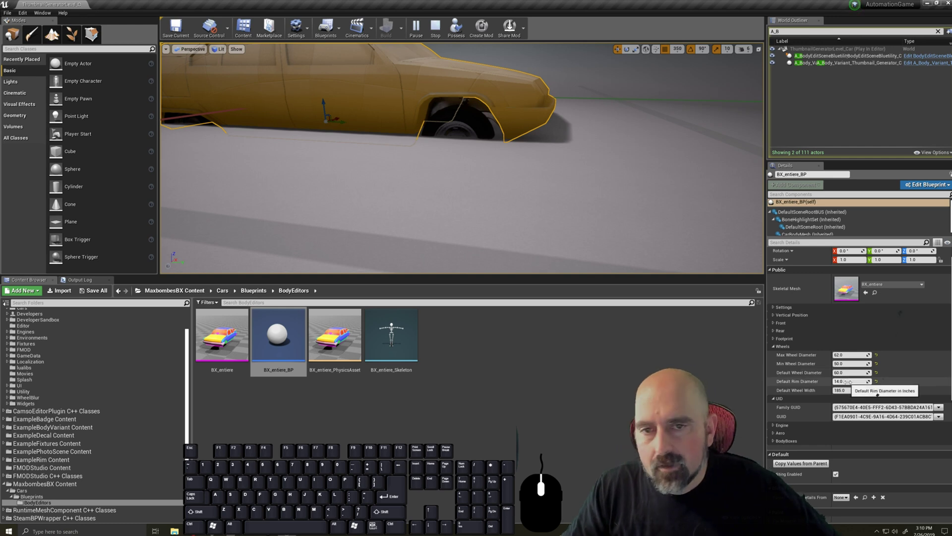
middle_click_drag(453, 197, 448, 200)
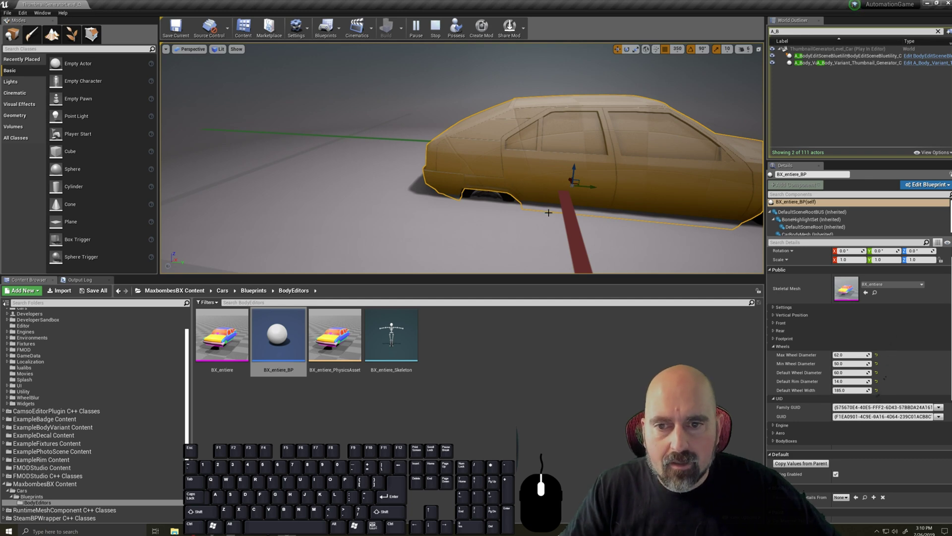
middle_click_drag(576, 223, 625, 221)
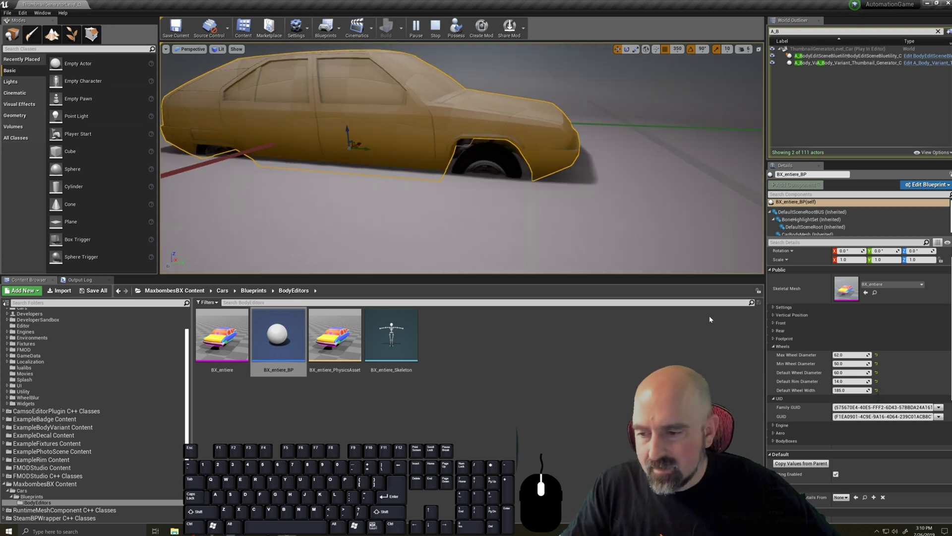
- Set the footprint's Track Width to 125 and apply the instance changes to the blueprint
left_click(774, 338)
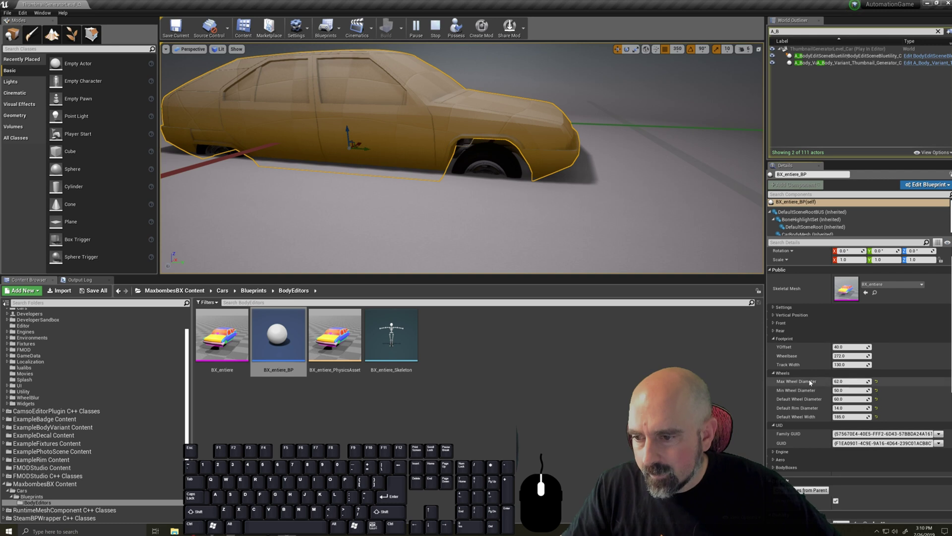
left_click(841, 365)
type("125")
key("Return")
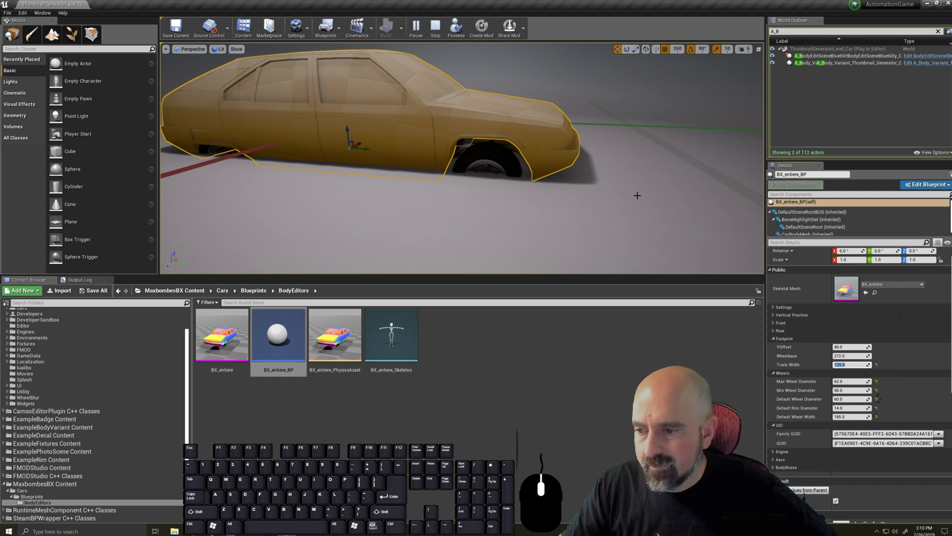
left_click(919, 185)
left_click(893, 225)
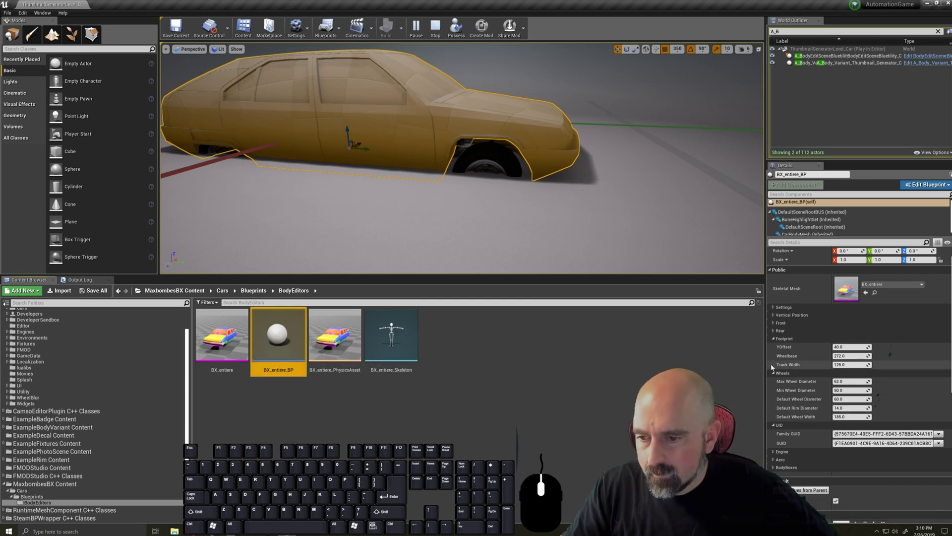
- Collapse the Footprint, Wheels and UID sections, and set the Cd value in the Aero section to 0.32
left_click(773, 339)
left_click(774, 346)
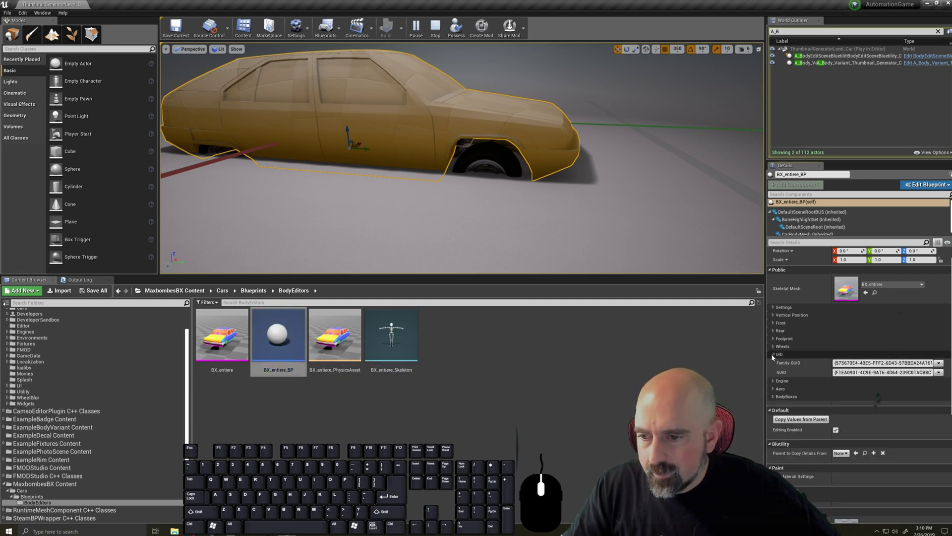
left_click(773, 354)
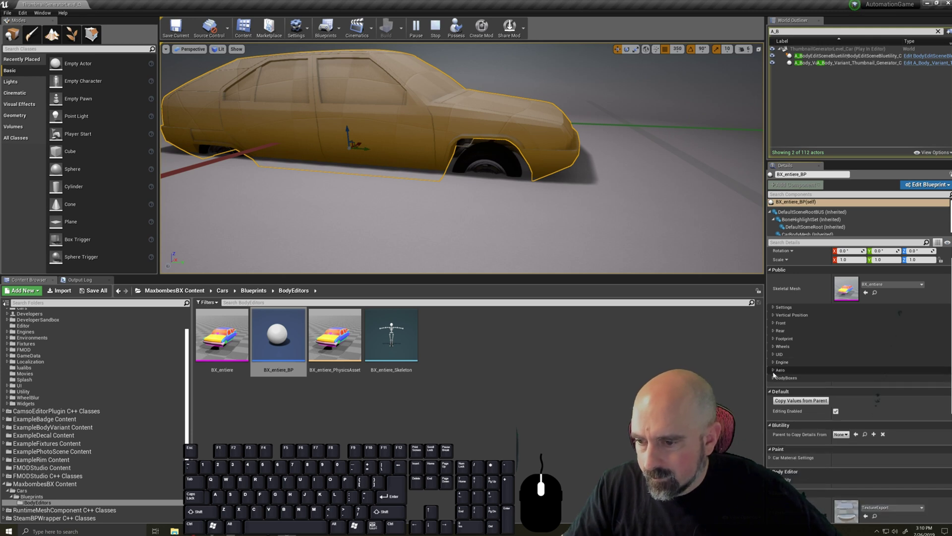
left_click(773, 370)
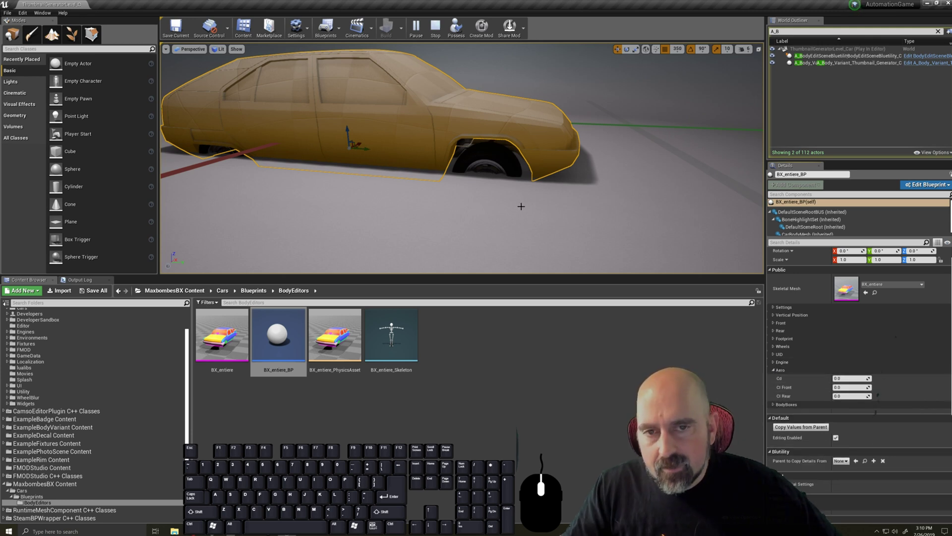
right_click_drag(521, 206, 503, 204)
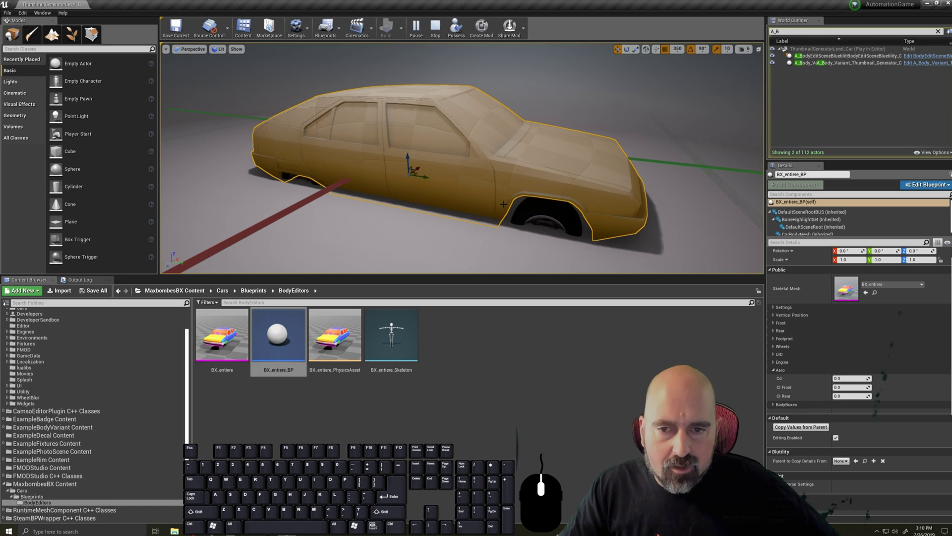
scroll(503, 203, "down", 1)
scroll(503, 202, "up", 1)
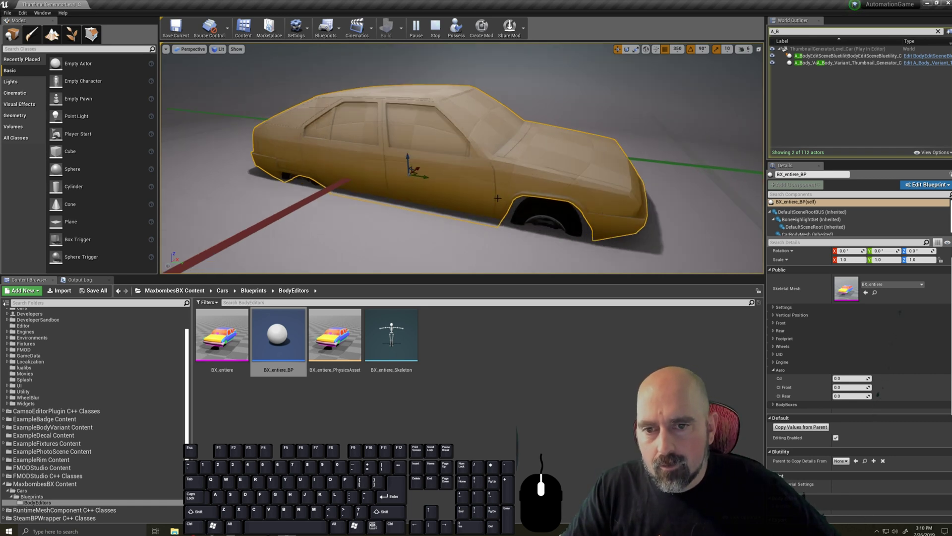
scroll(495, 192, "down", 1)
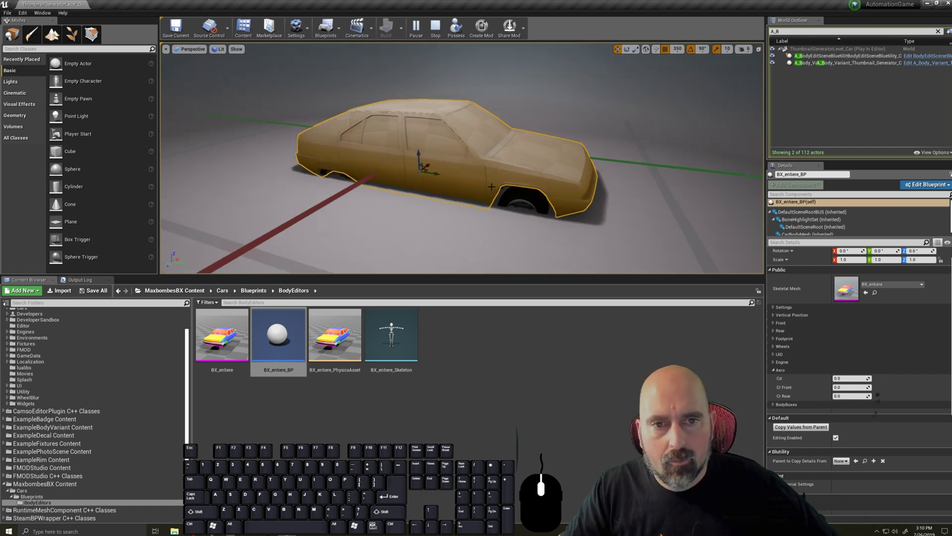
left_click(849, 378)
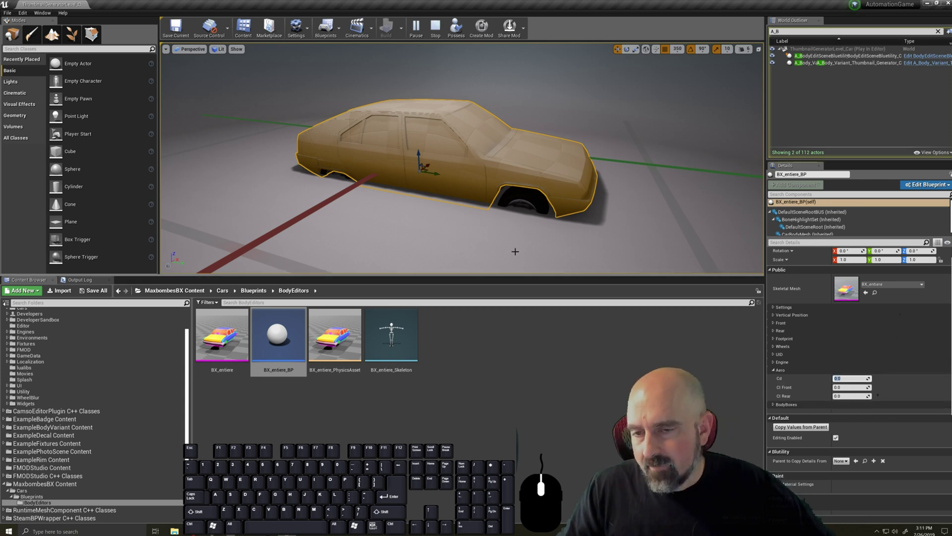
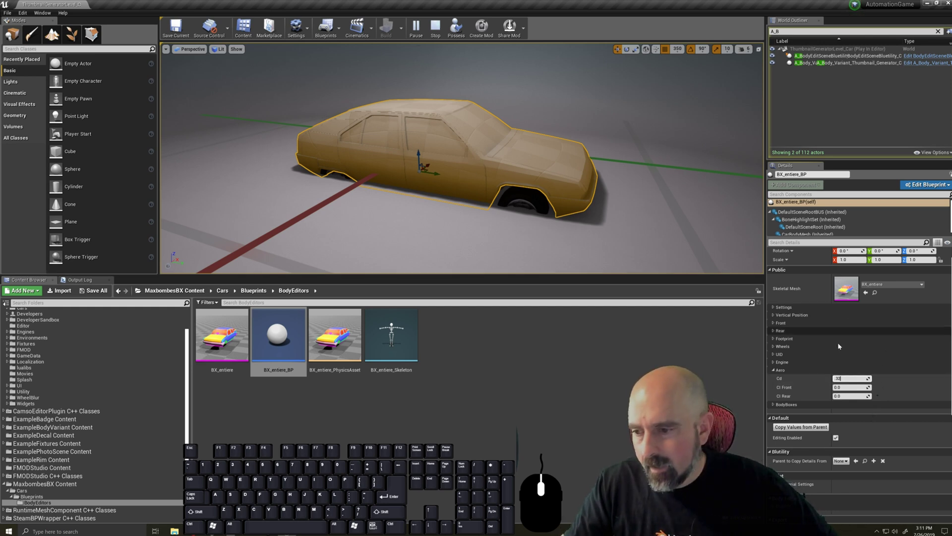
left_click(851, 378)
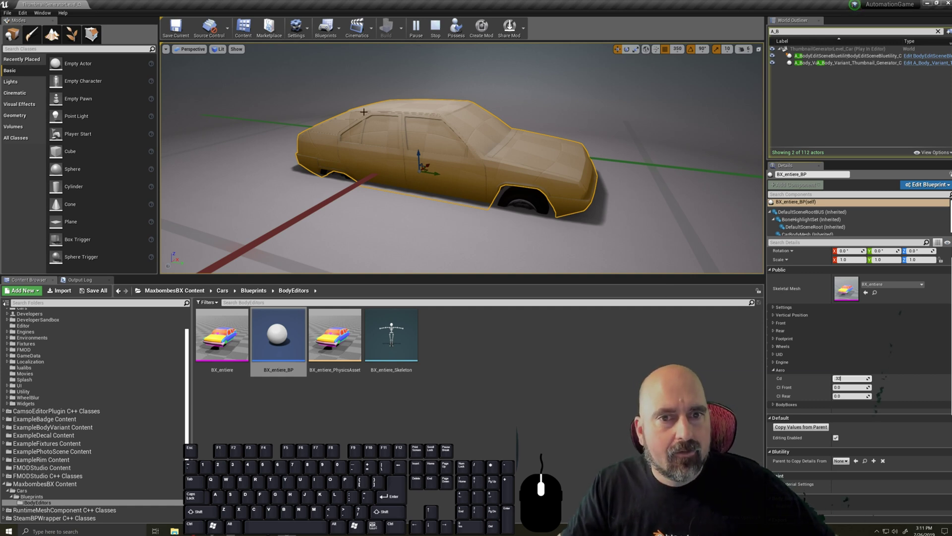
- Set both Cl Front and Cl Rear in the Aero section to -0.003
left_click(848, 388)
key("BackSpace")
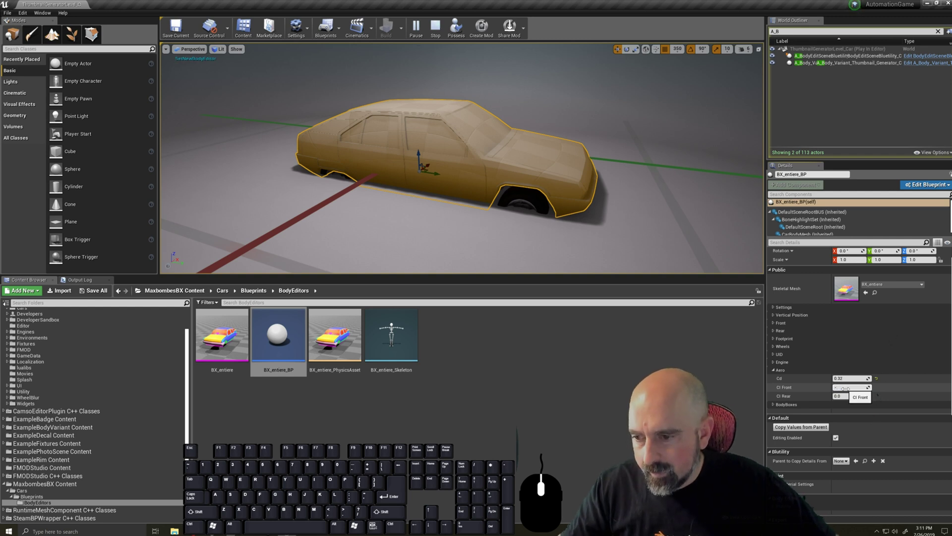
type("-0.0")
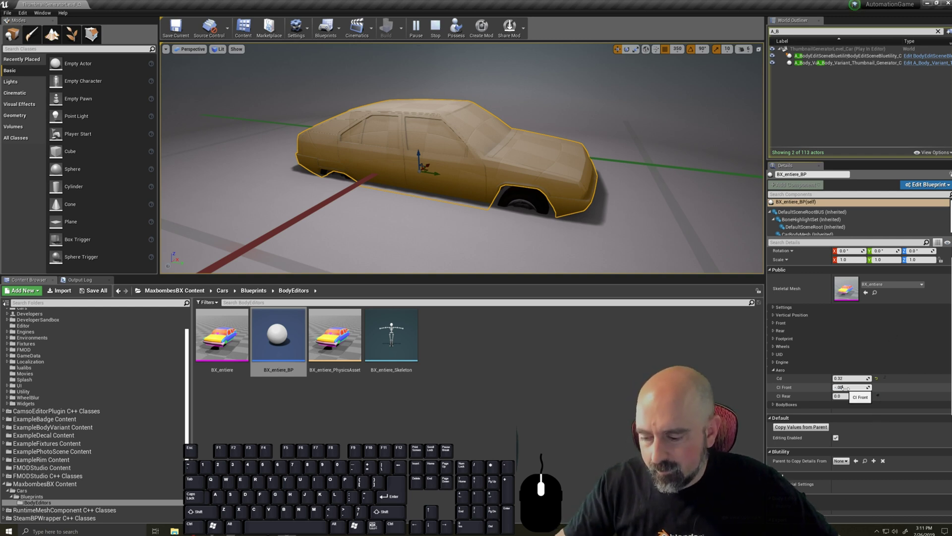
type("03")
key("Tab")
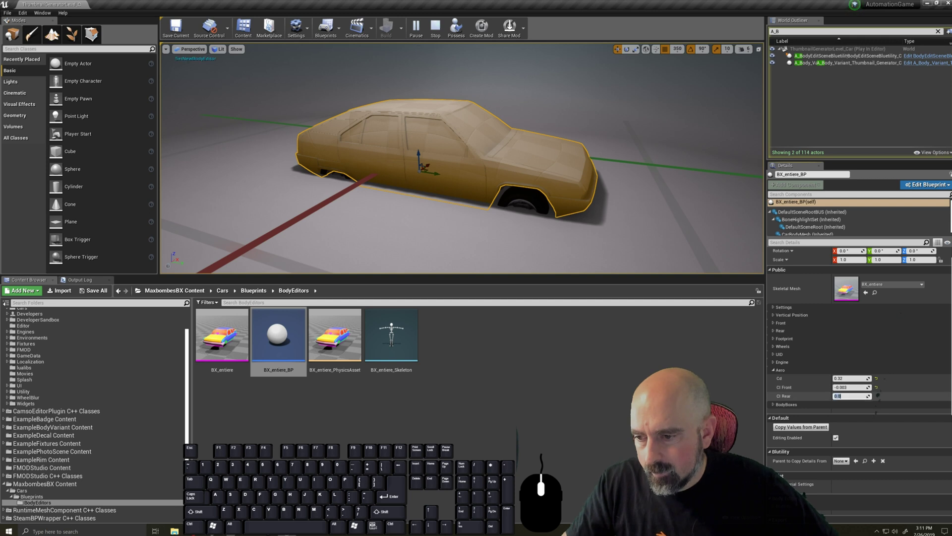
type("-0.0")
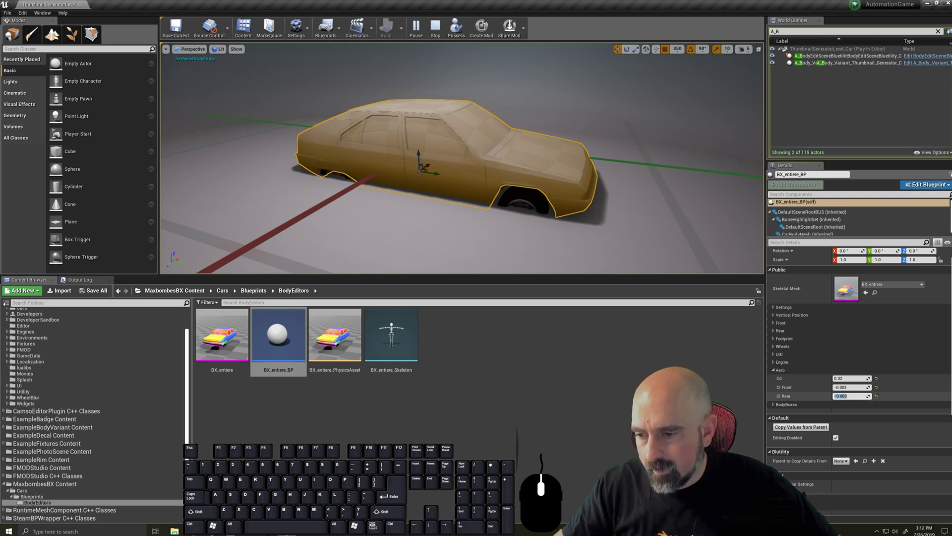
type("03")
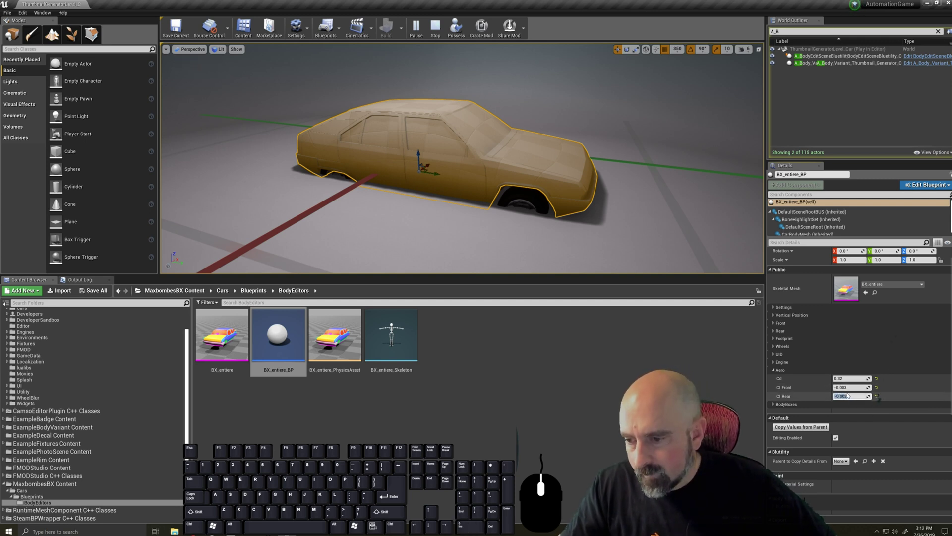
key("Return")
- Apply the aerodynamic instance changes of BX_entiere_BP to its blueprint
scroll(822, 409, "down", 3)
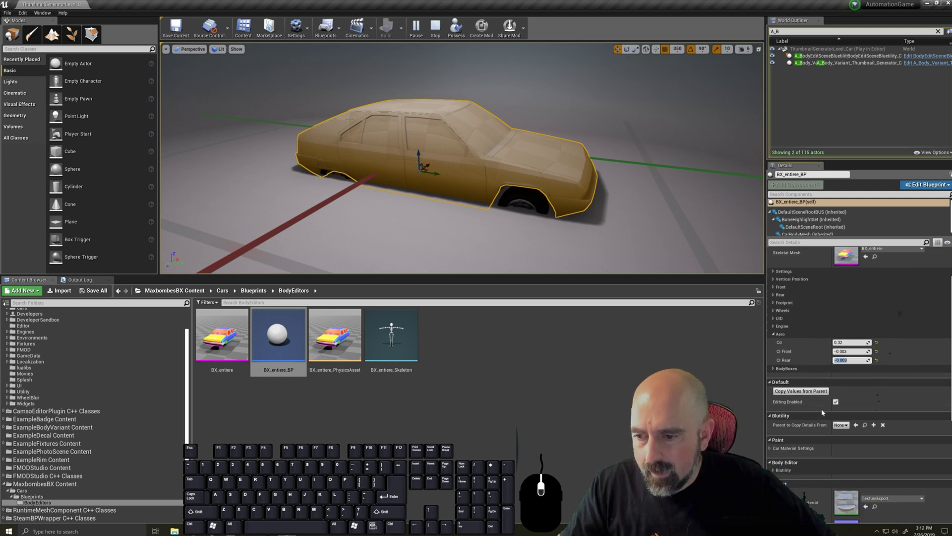
scroll(822, 409, "up", 3)
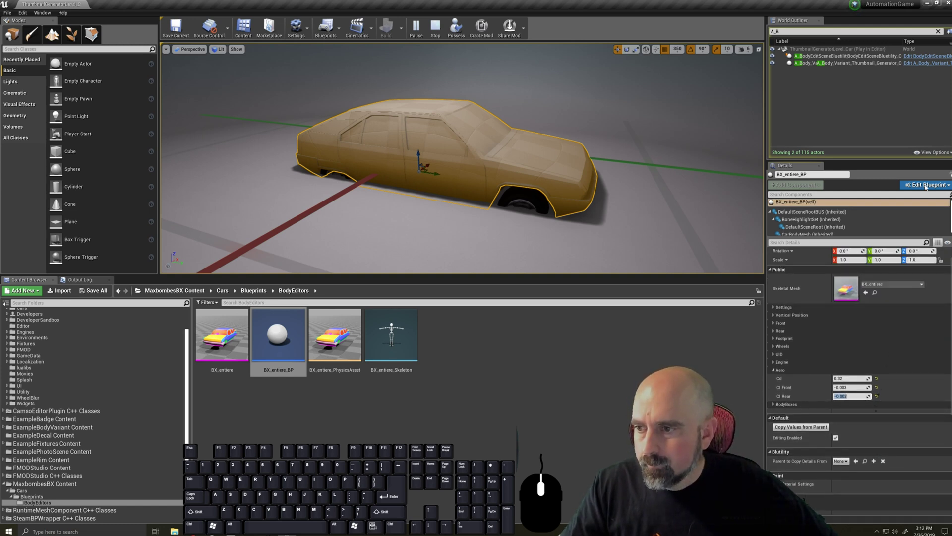
left_click(926, 185)
left_click(912, 226)
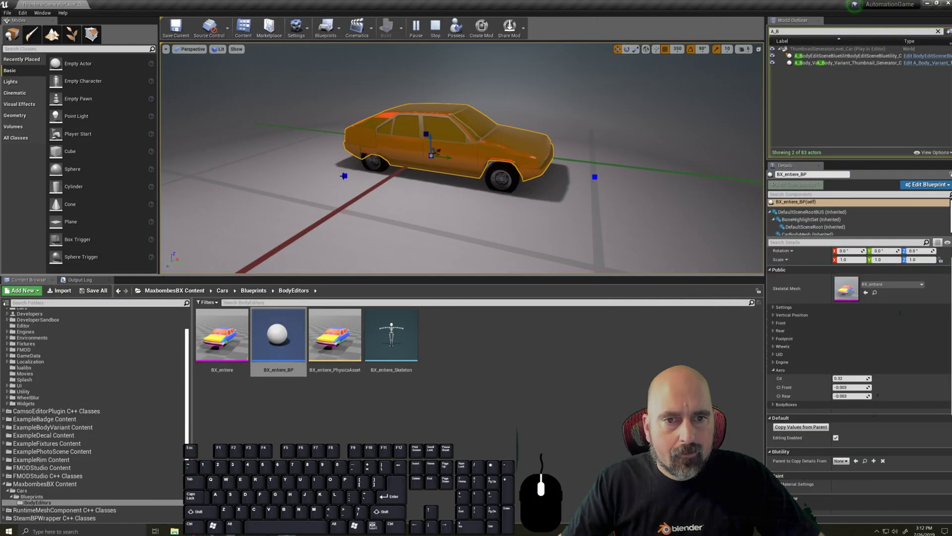
- Try moving the blue control handle beside the rear wheel well outward to flare the rear bodywork
left_click(344, 176)
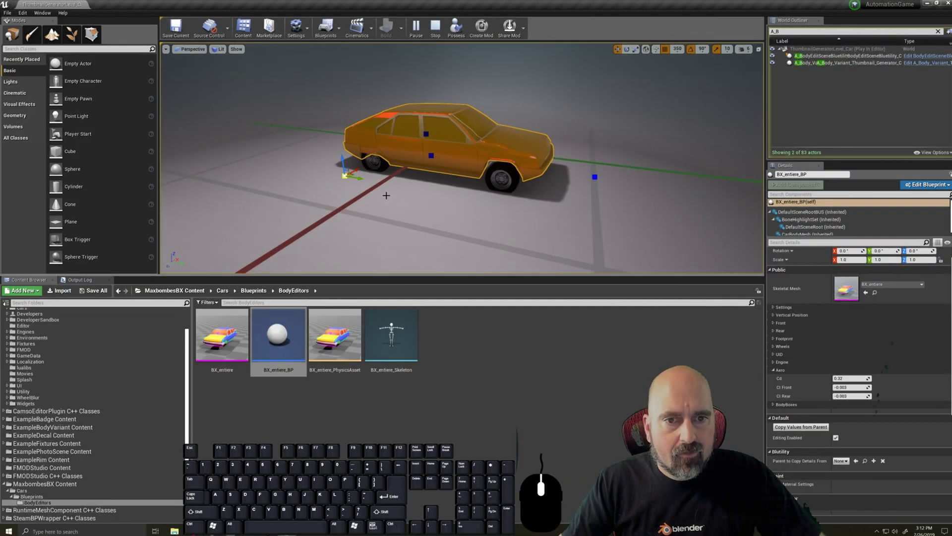
mouse_move(387, 194)
middle_mouse_down()
mouse_move(347, 194)
mouse_move(401, 194)
middle_mouse_up()
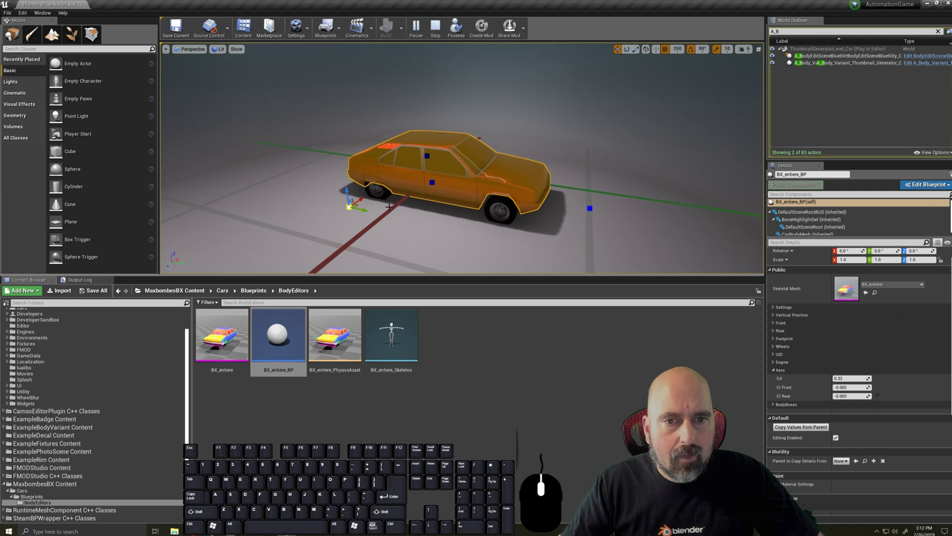
right_click_drag(389, 207, 297, 211)
scroll(389, 207, "up", 3)
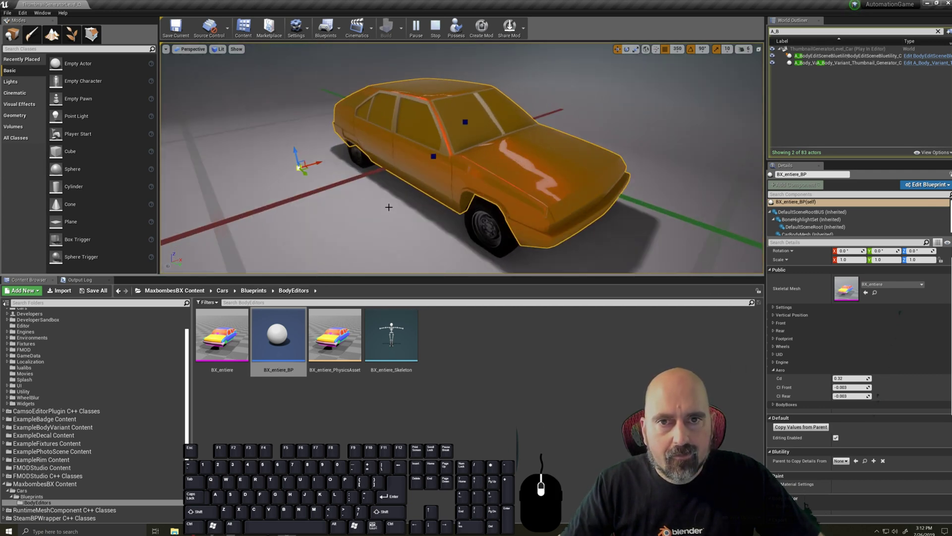
middle_click_drag(389, 207, 347, 217)
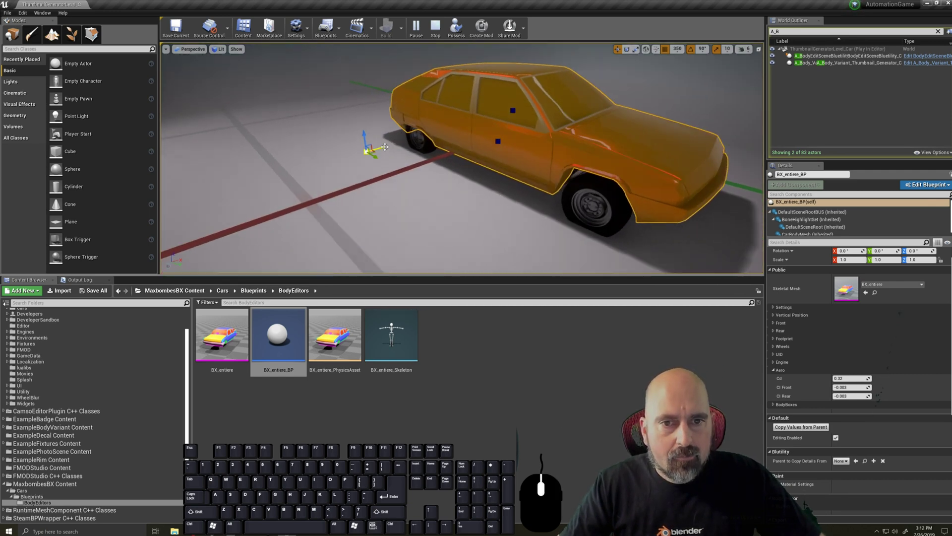
left_click_drag(385, 147, 360, 159)
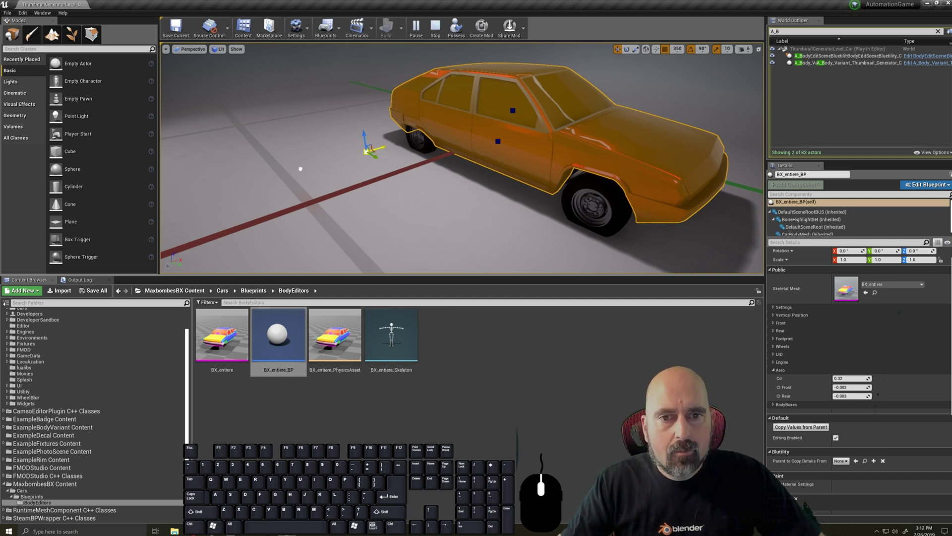
scroll(425, 218, "down", 5)
scroll(492, 208, "up", 5)
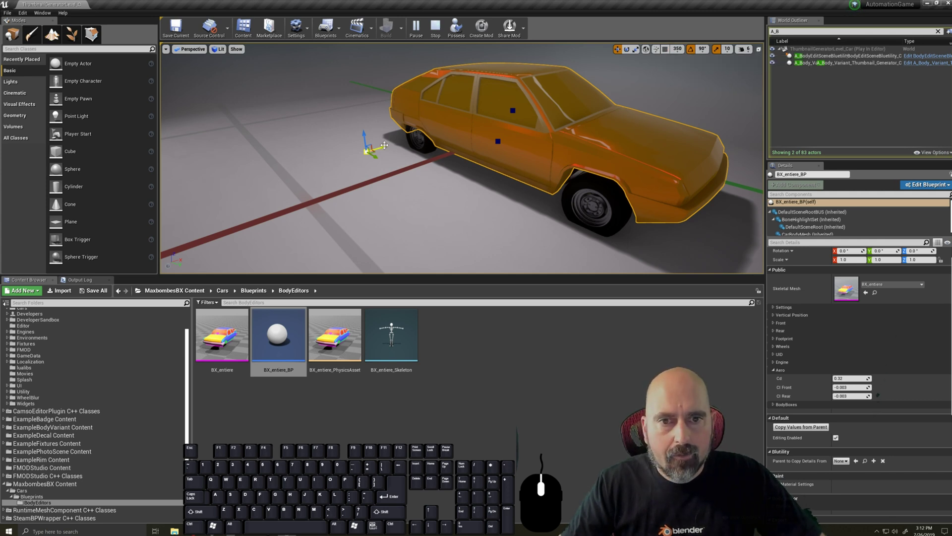
left_click_drag(384, 145, 374, 188)
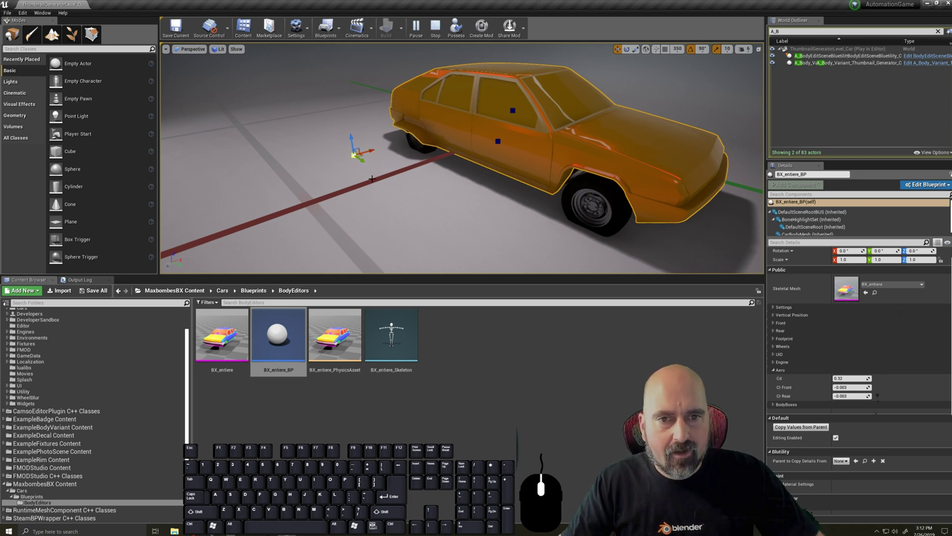
mouse_move(355, 154)
left_mouse_down()
mouse_move(372, 150)
mouse_move(361, 159)
left_mouse_up()
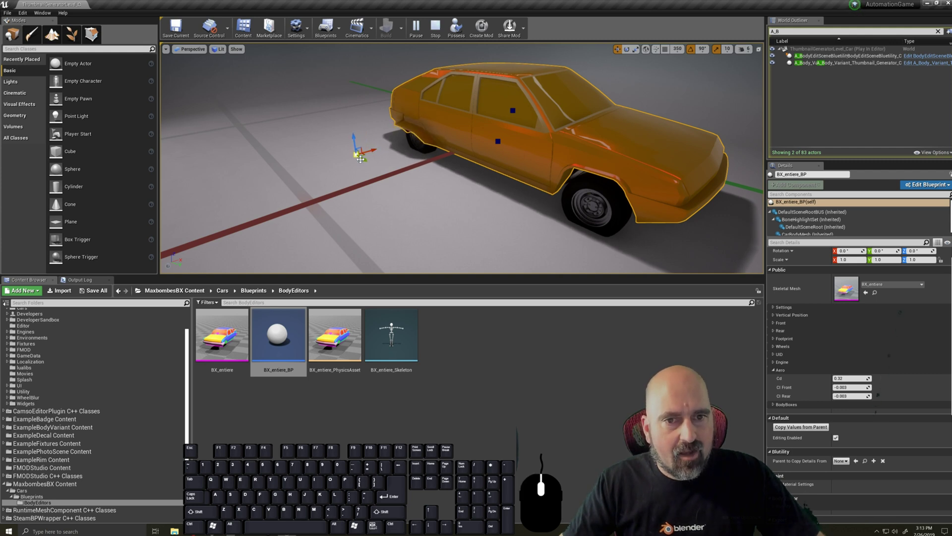
right_click(356, 155)
left_click(380, 197)
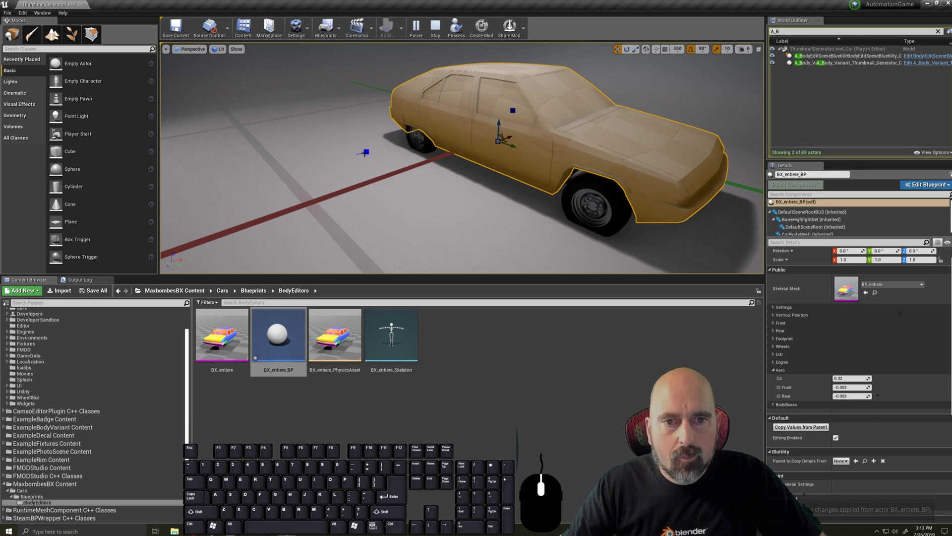
scroll(517, 133, "down", 2)
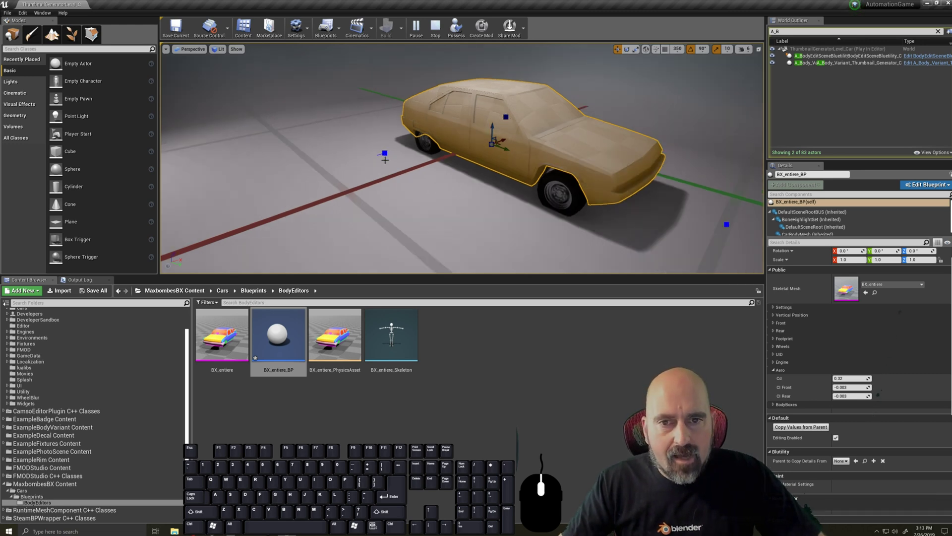
- Try moving the blue control handle beyond the front wheel along its axes to morph the front bodywork
scroll(382, 161, "down", 2)
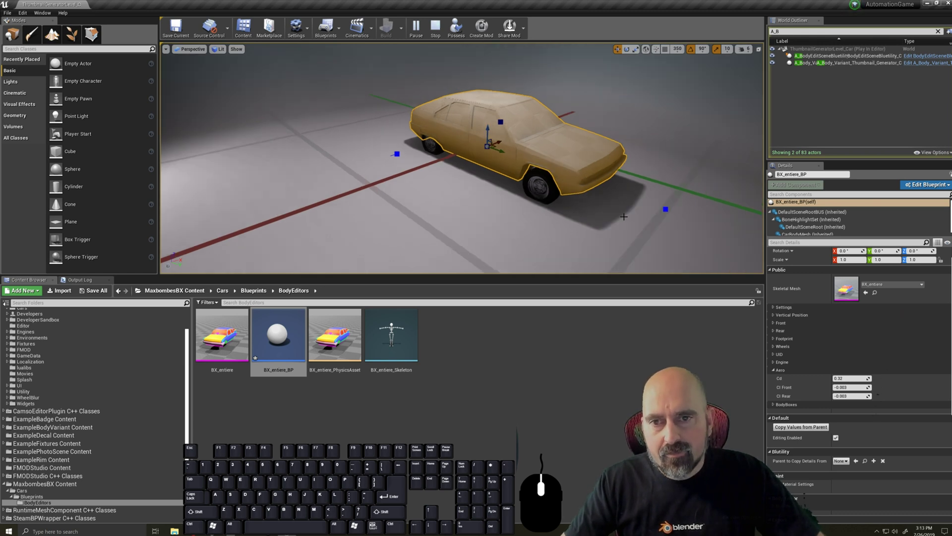
left_click(665, 208)
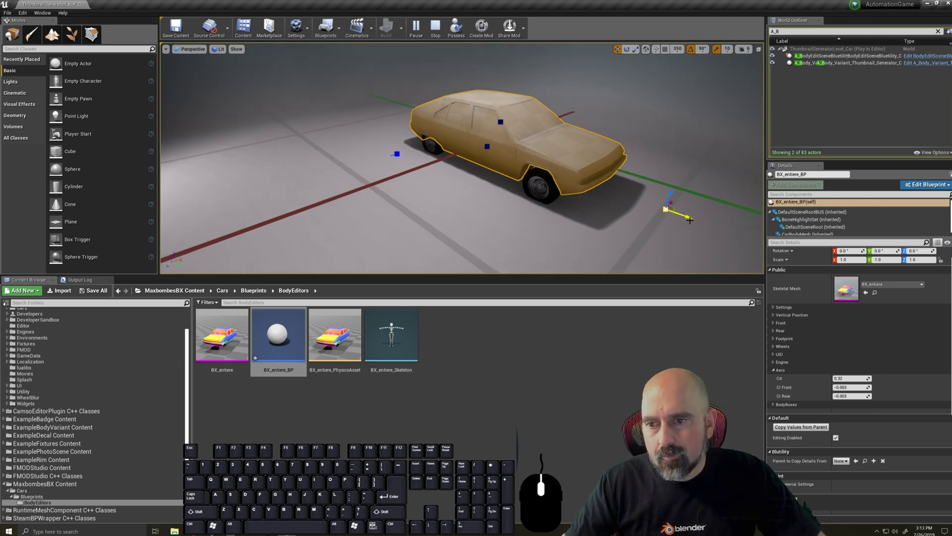
left_click_drag(687, 218, 666, 209)
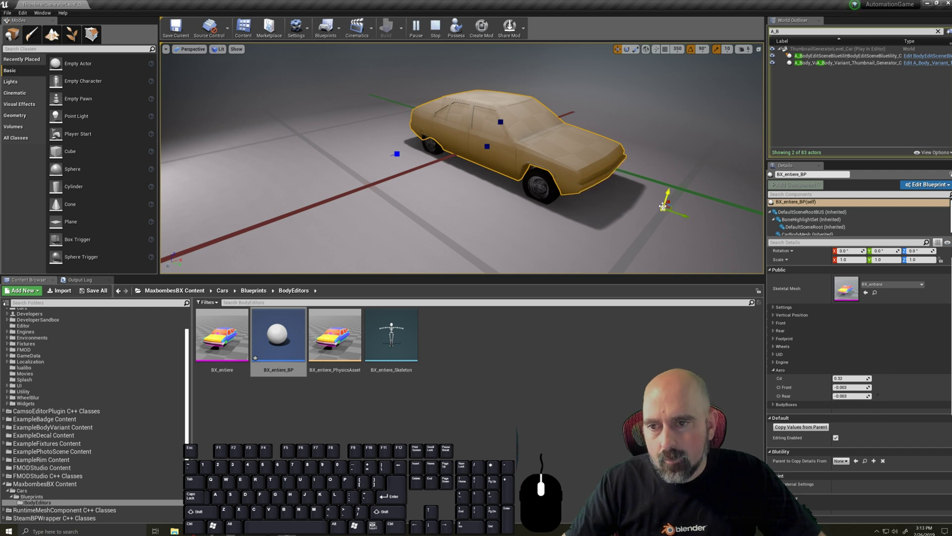
right_click(663, 208)
left_click(677, 214)
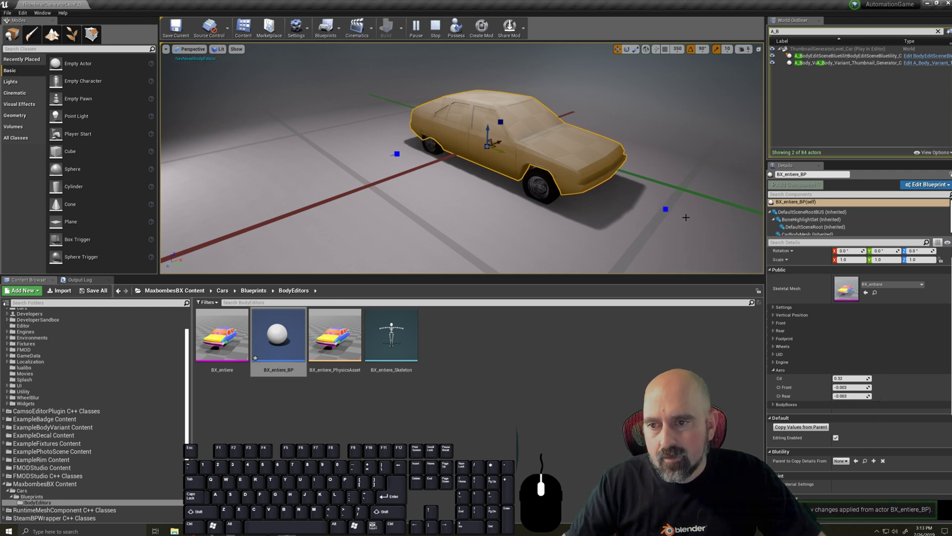
left_click(666, 209)
left_click_drag(677, 214, 696, 222)
right_click(685, 216)
left_click(703, 221)
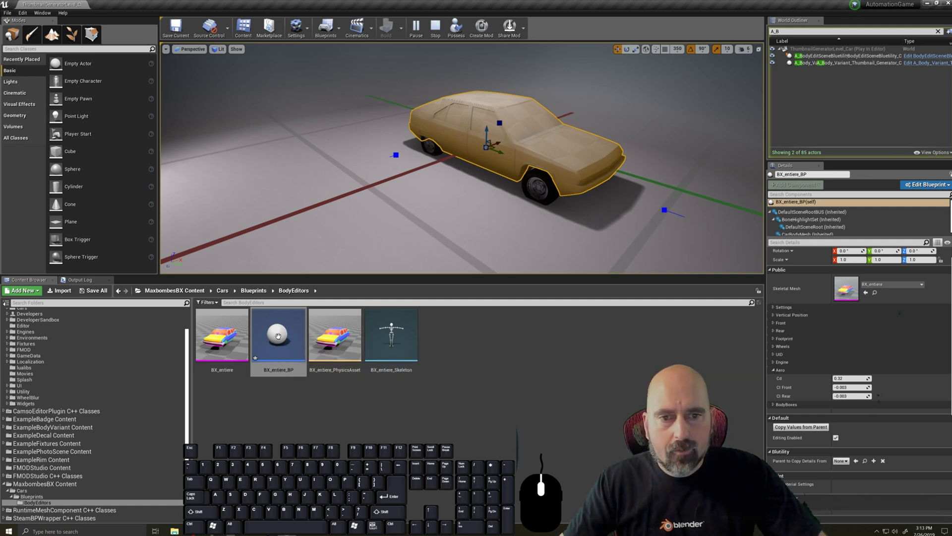
- Generate the thumbnail for the BX_entiere_BP variant and save the resulting assets in Thumbnails/BX_entiere_BP
left_click(280, 347)
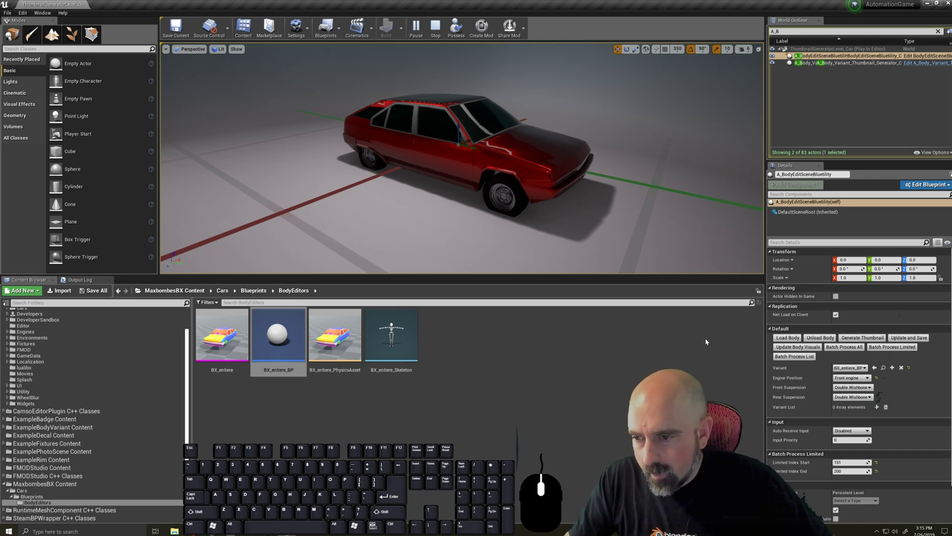
left_click(863, 338)
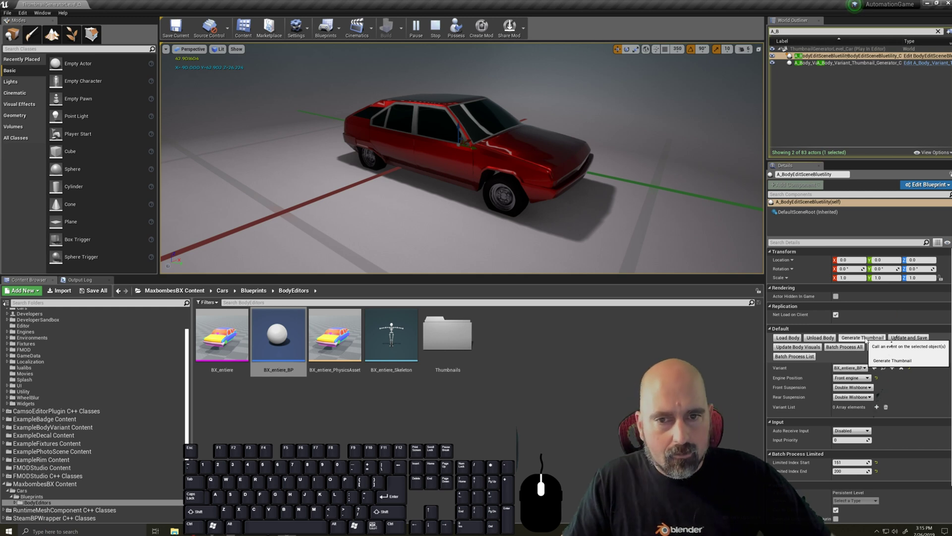
double_click(449, 341)
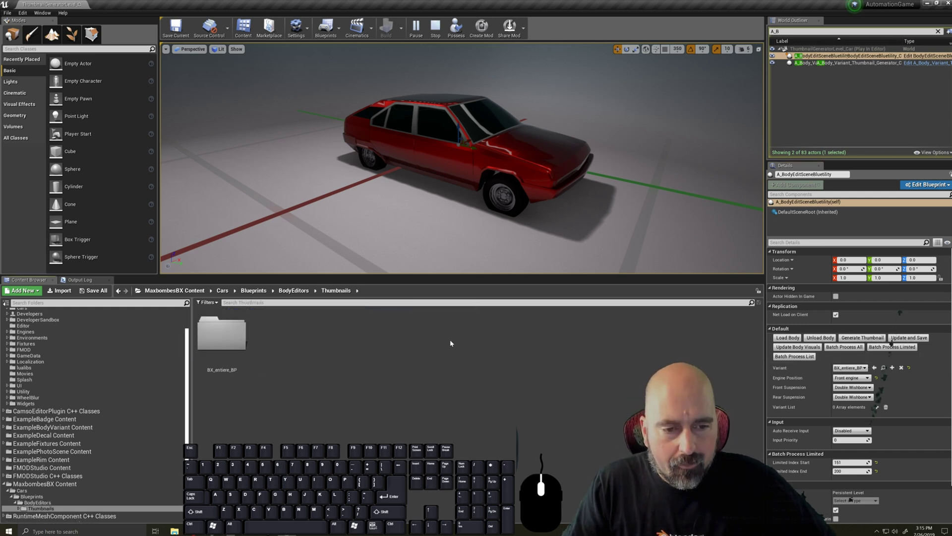
double_click(223, 335)
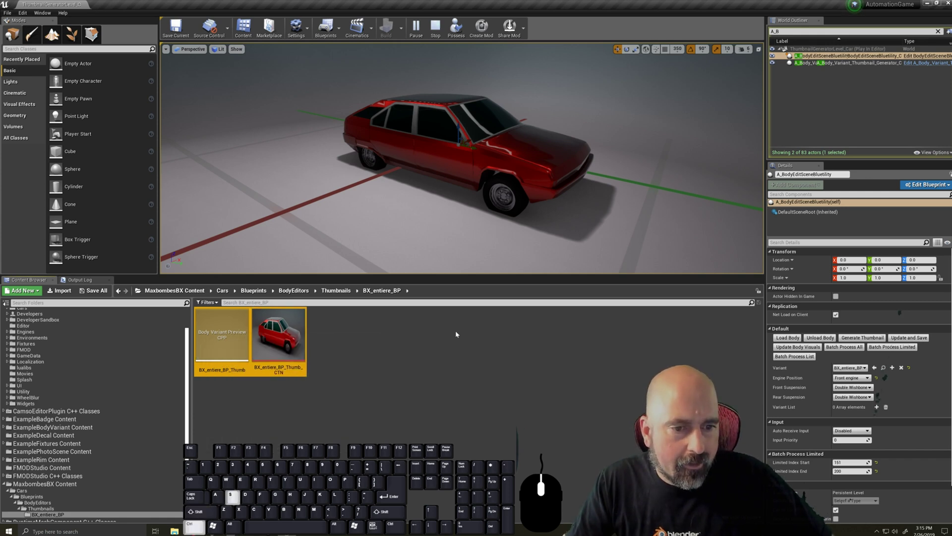
- Stop the play session and share the MaxbombesBX mod, with Desktop/Maxbombe/Mod/WindowsNoEditor as the output directory
left_click(435, 29)
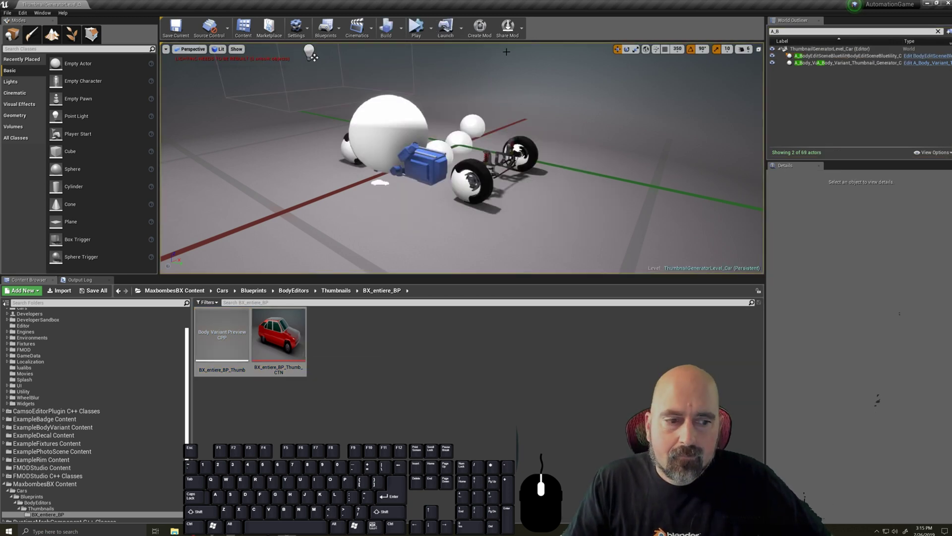
left_click(507, 27)
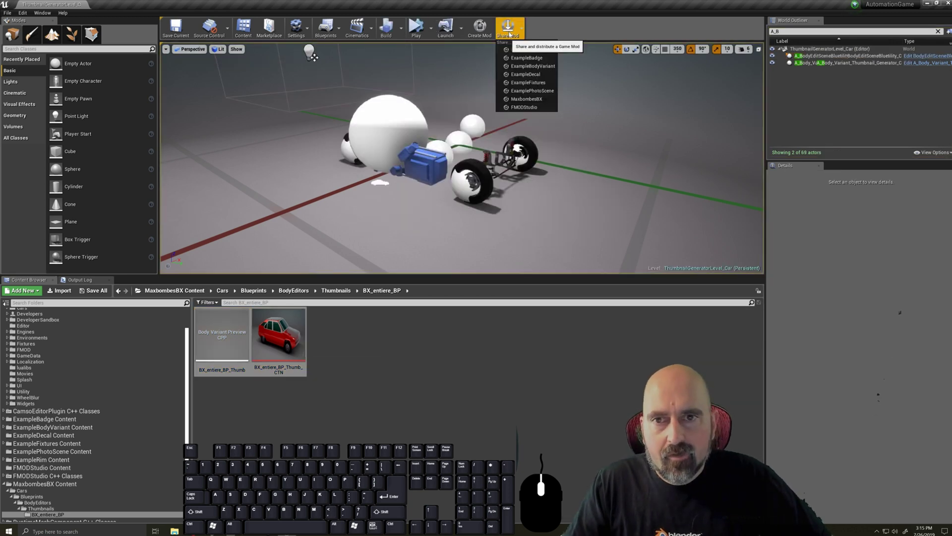
left_click(531, 98)
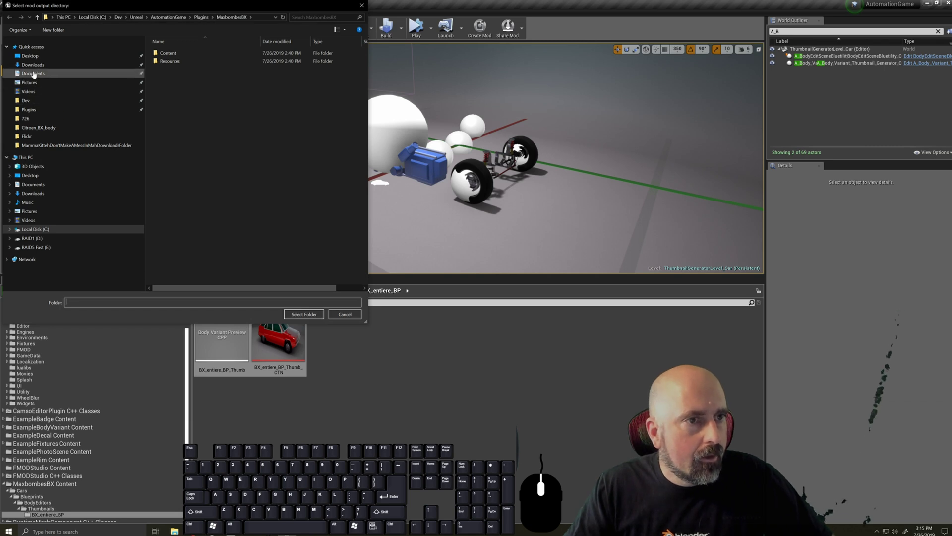
left_click(35, 57)
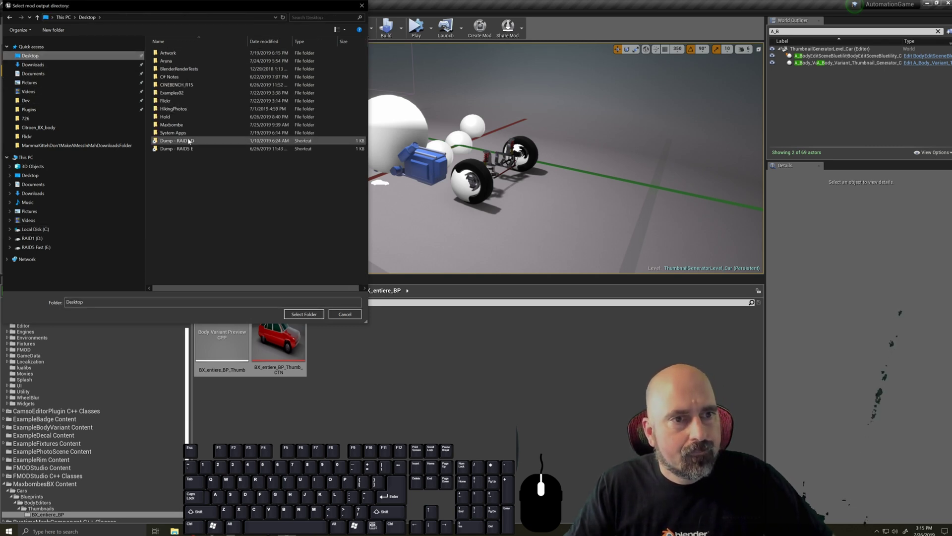
left_click(182, 126)
double_click(182, 126)
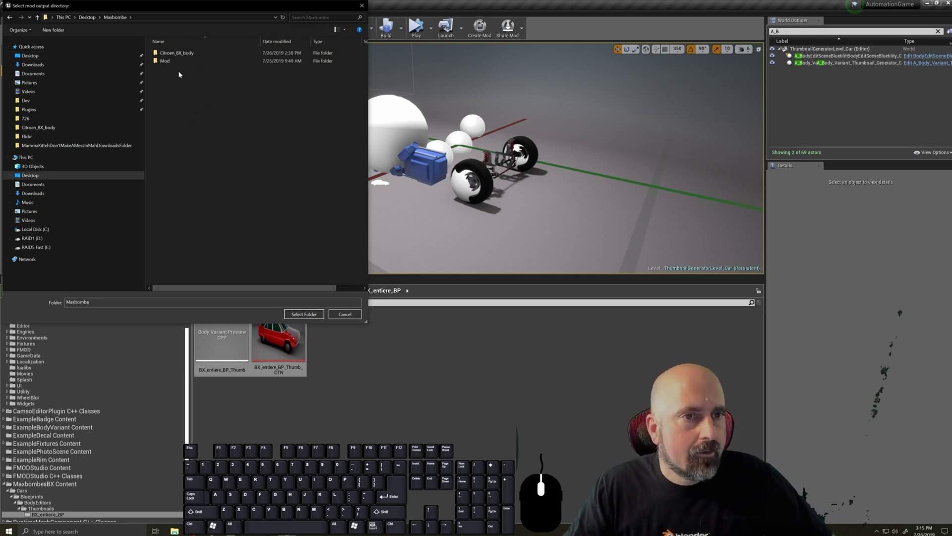
double_click(166, 61)
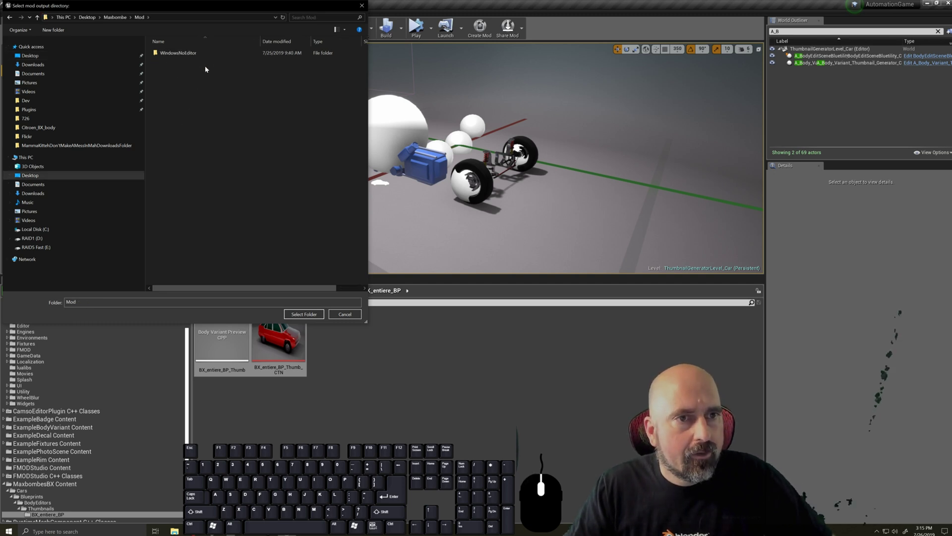
left_click(195, 53)
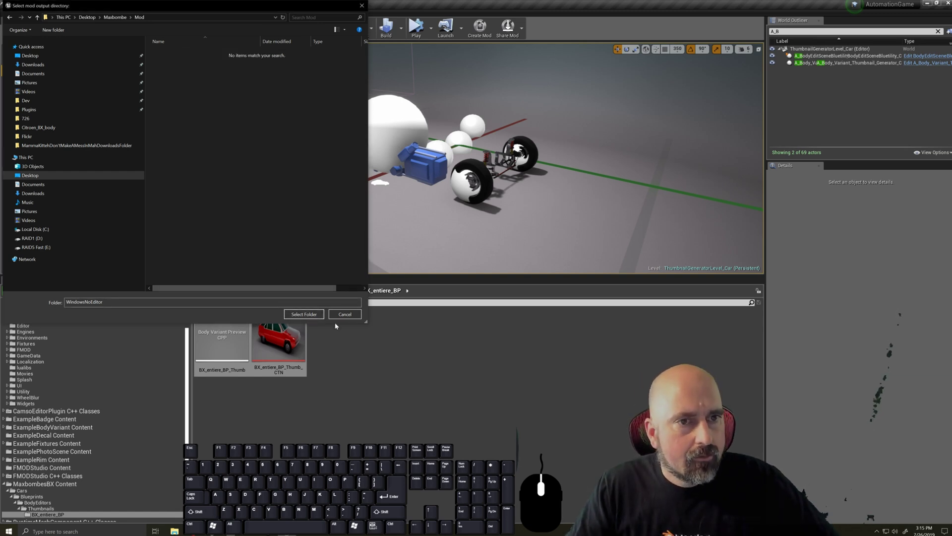
left_click(303, 314)
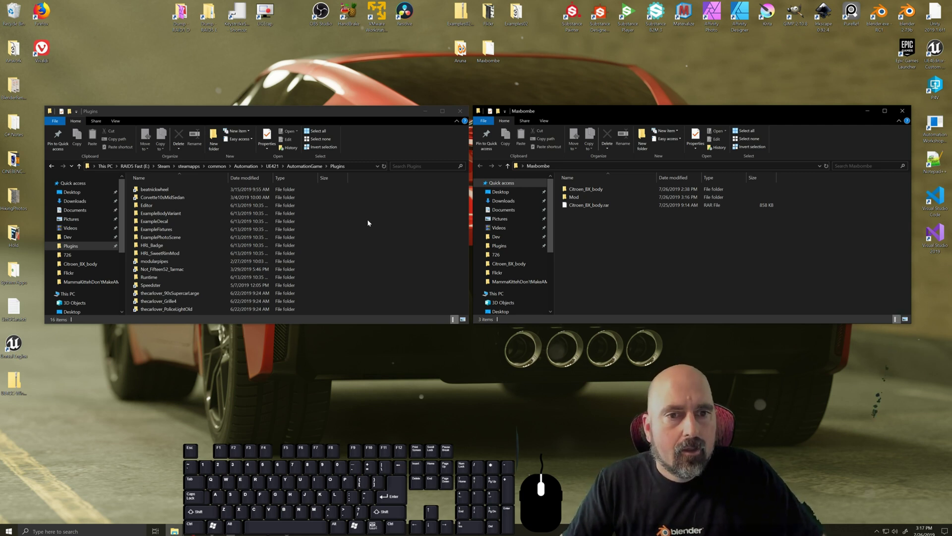
- In File Explorer, copy the packaged MaxbombesBX folder from the WindowsNoEditor output into the installed game's AutomationGame/Plugins folder
left_click(348, 116)
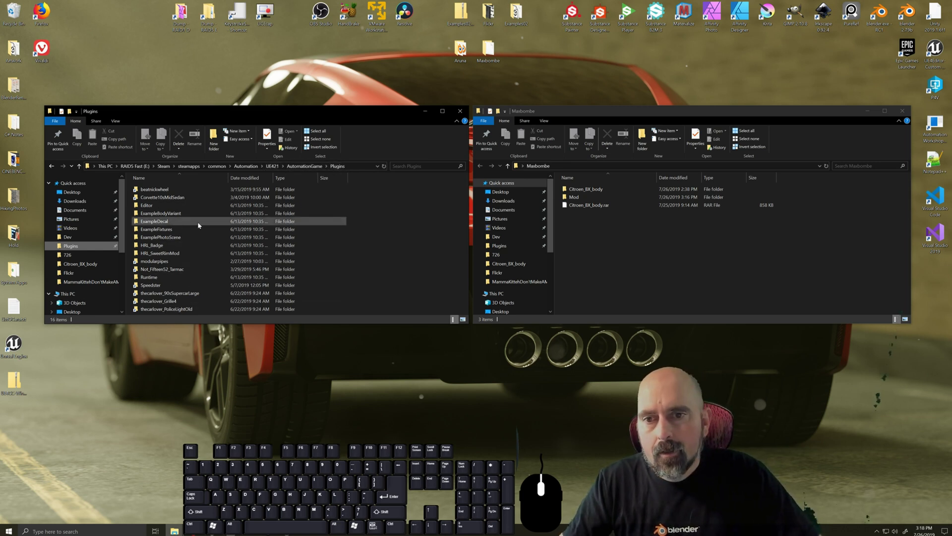
double_click(577, 198)
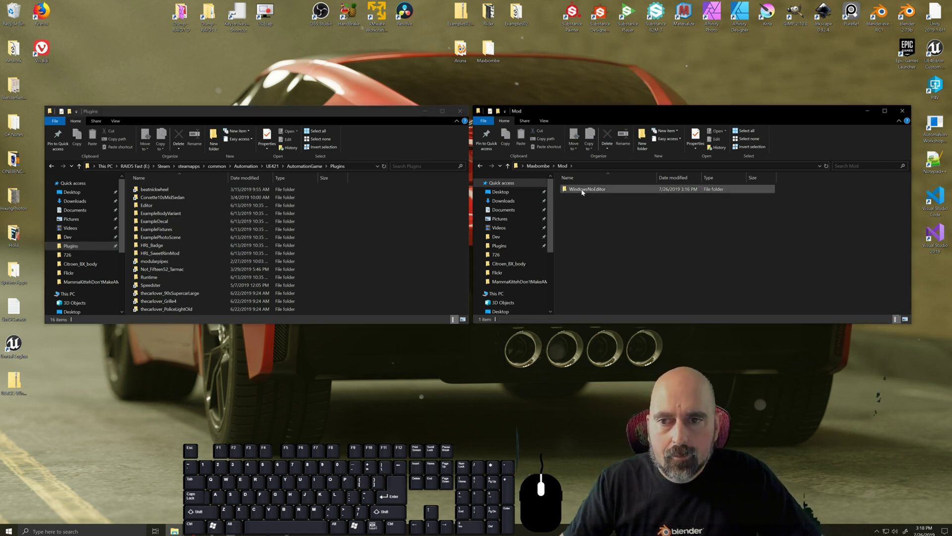
double_click(585, 190)
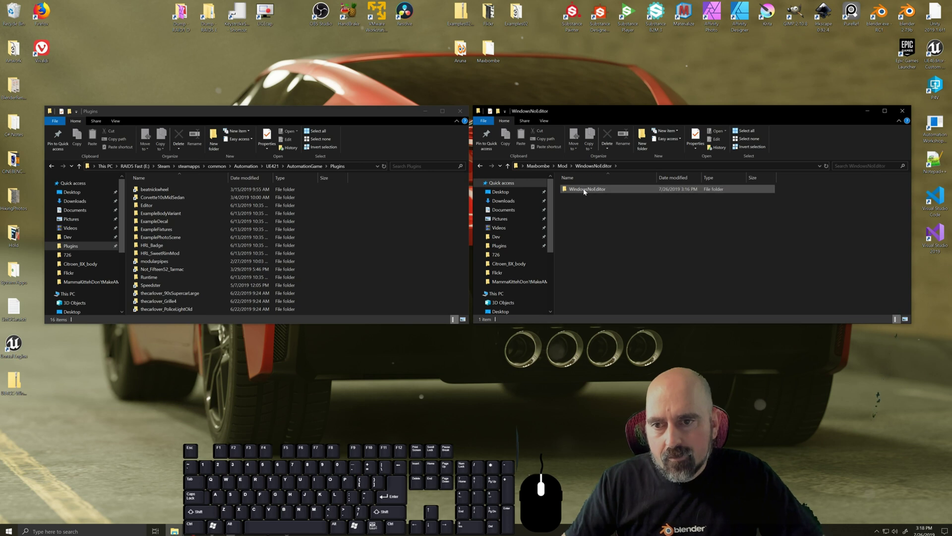
double_click(585, 190)
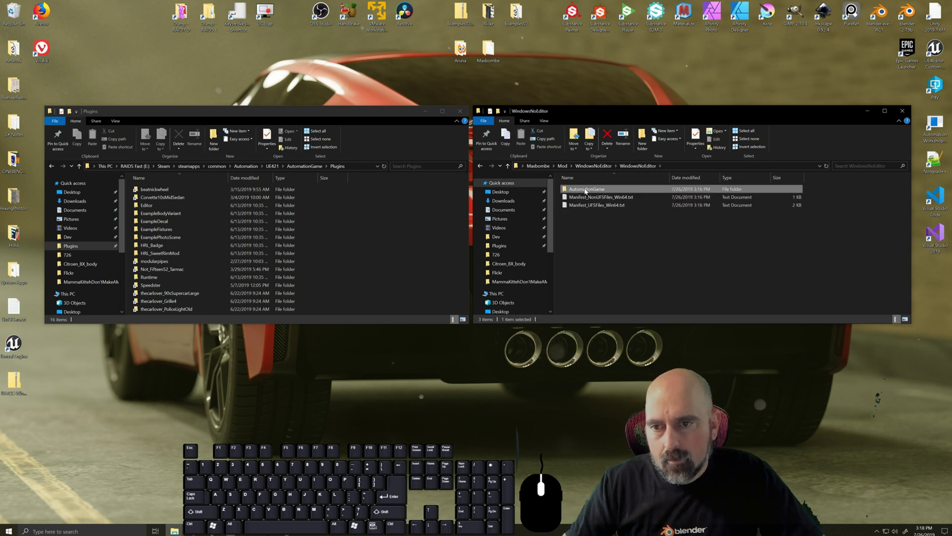
double_click(585, 190)
double_click(584, 190)
left_click(584, 189)
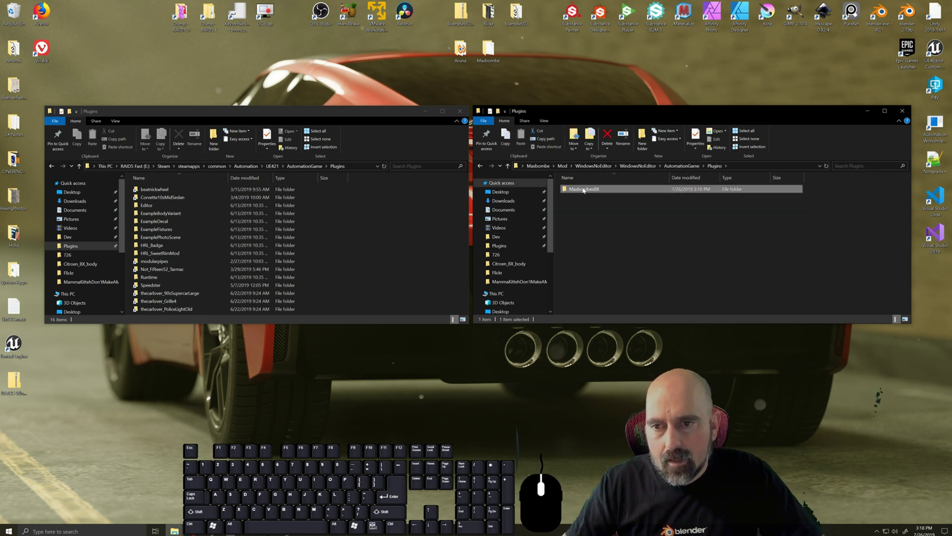
left_click(425, 240)
key("ctrl+v")
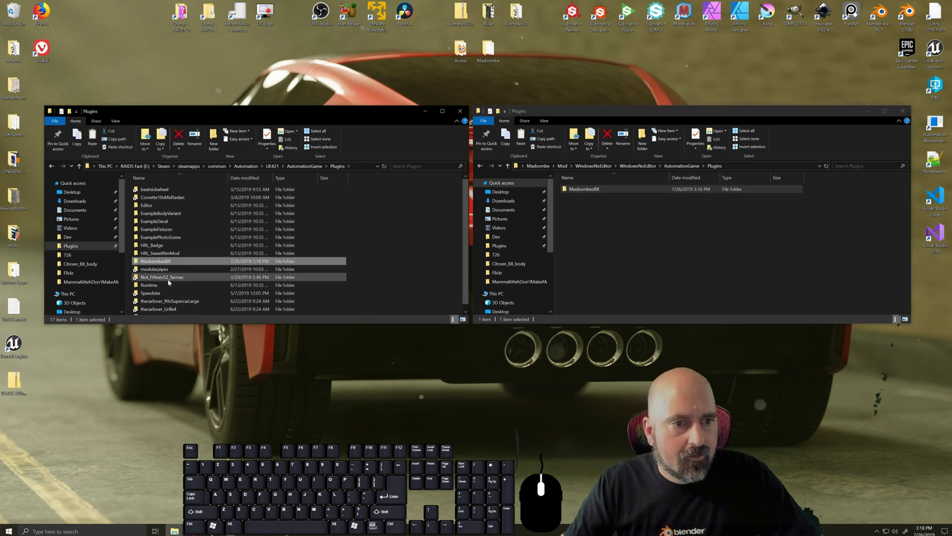
- Open Steam and launch Automation - The Car Company Tycoon Game from the library with the No Launcher option
left_click(76, 531)
type("steam")
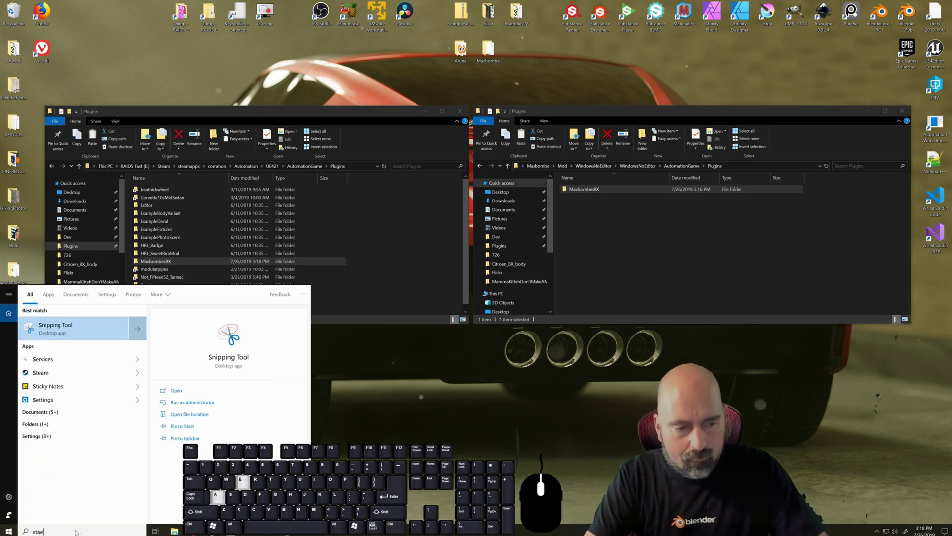
key("Return")
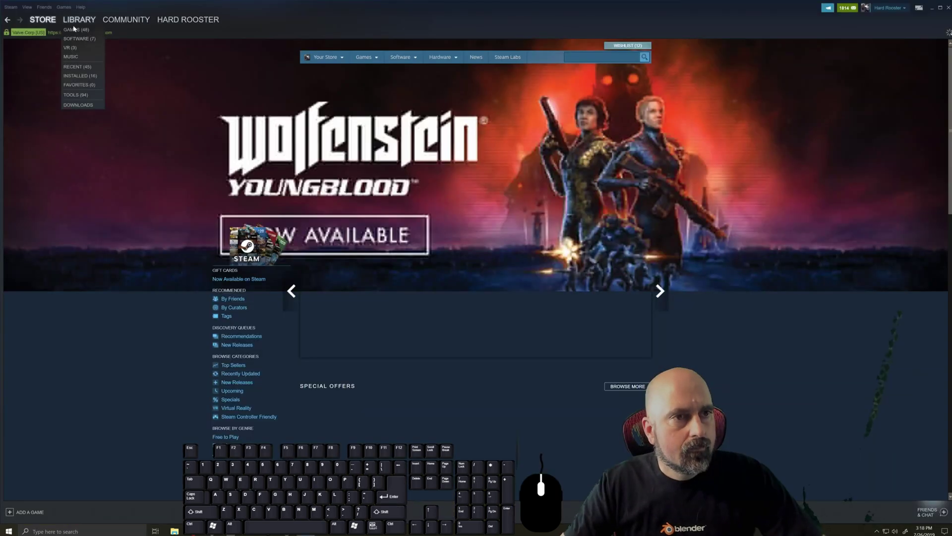
left_click(75, 30)
left_click(39, 74)
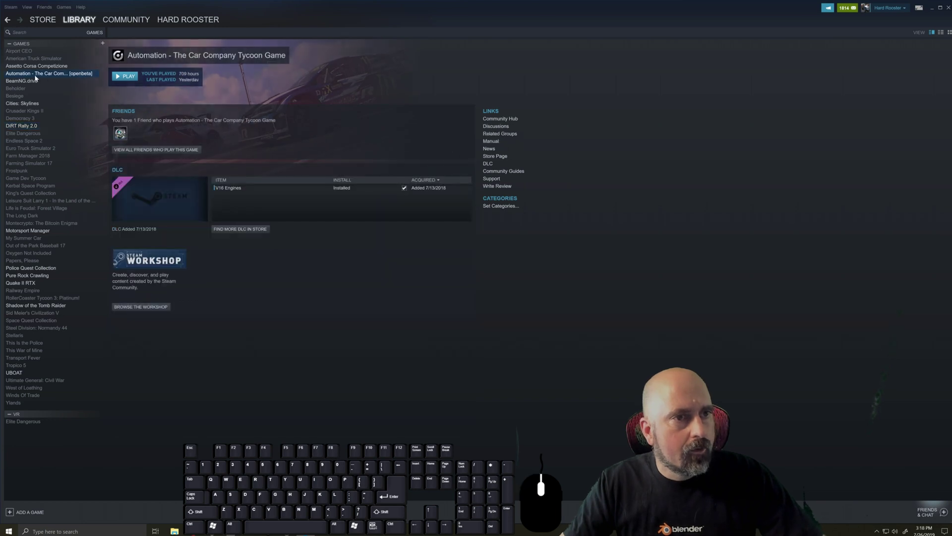
left_click(126, 77)
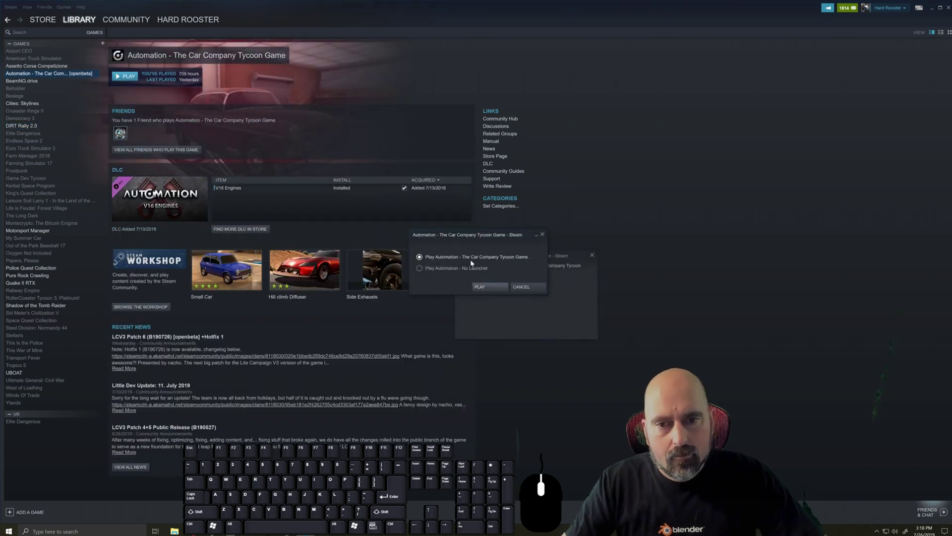
left_click(419, 269)
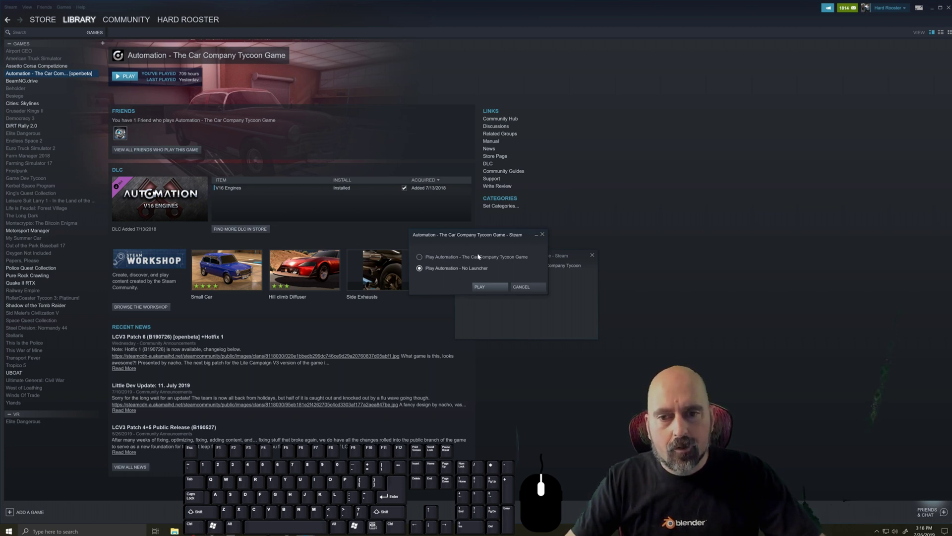
left_click(483, 288)
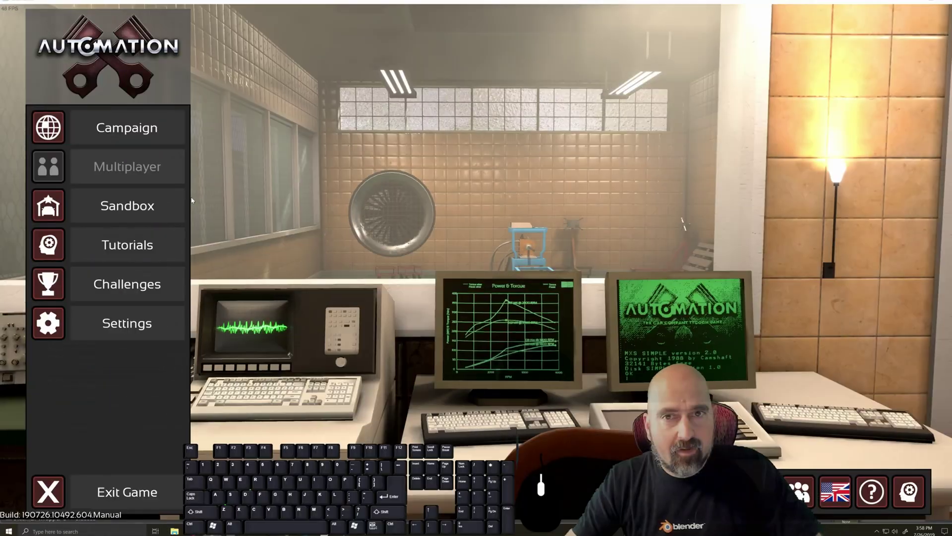
- Enter Automation's sandbox, open Trim 1 of Model 1 for editing, and go to the model's body selection
left_click(111, 204)
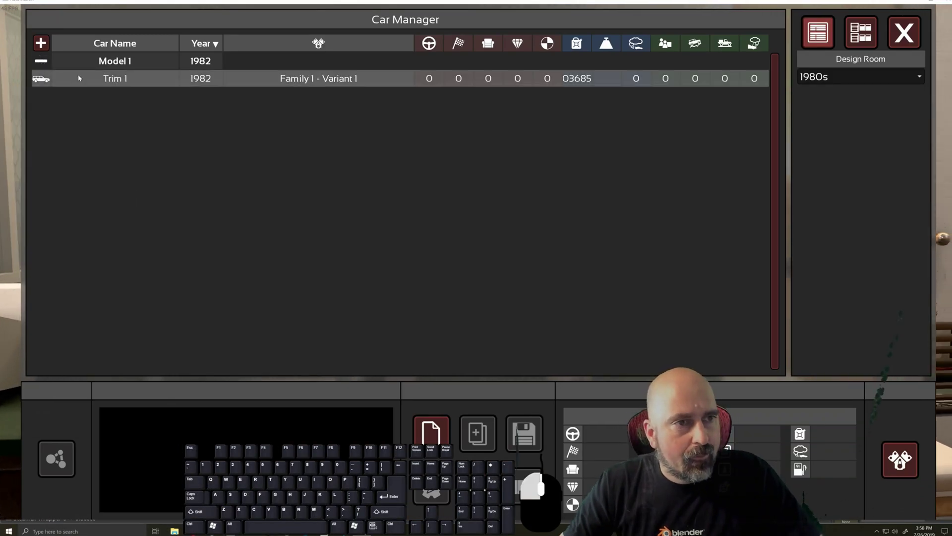
left_click(434, 494)
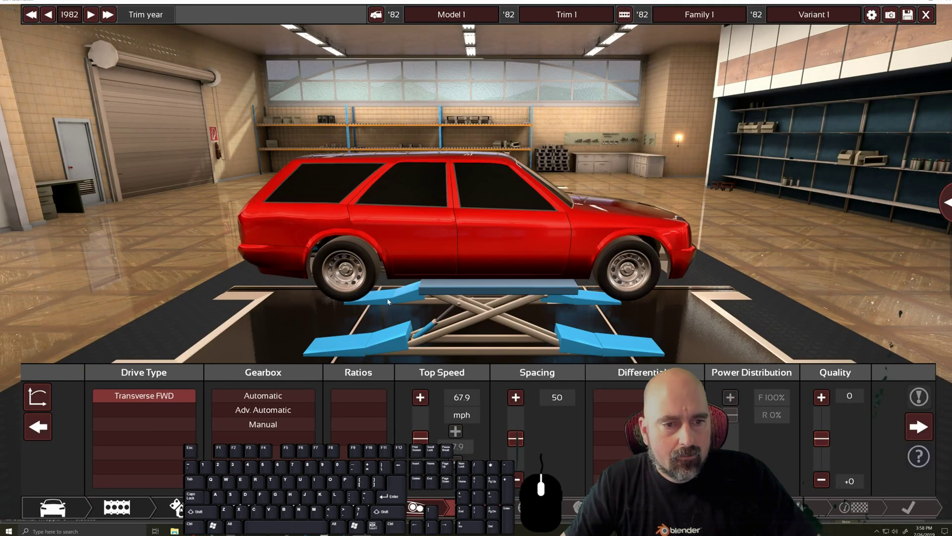
left_click(52, 507)
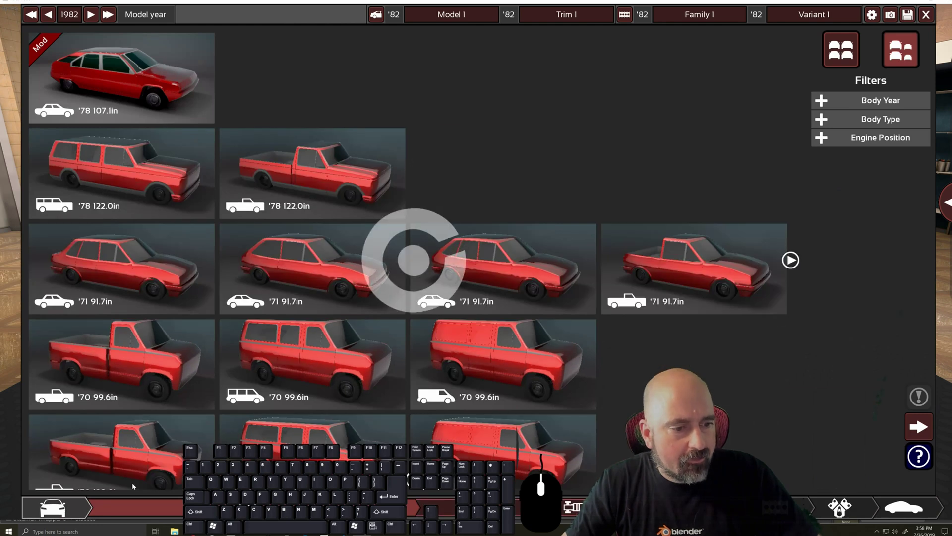
- Locate the modded 1978 BX sedan in the body list and inspect its details
scroll(245, 352, "down", 5)
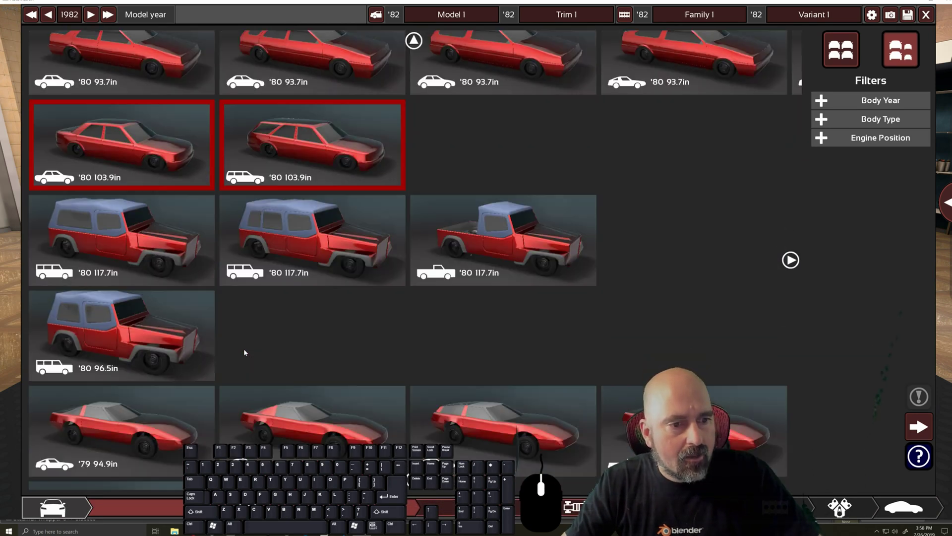
scroll(245, 352, "down", 2)
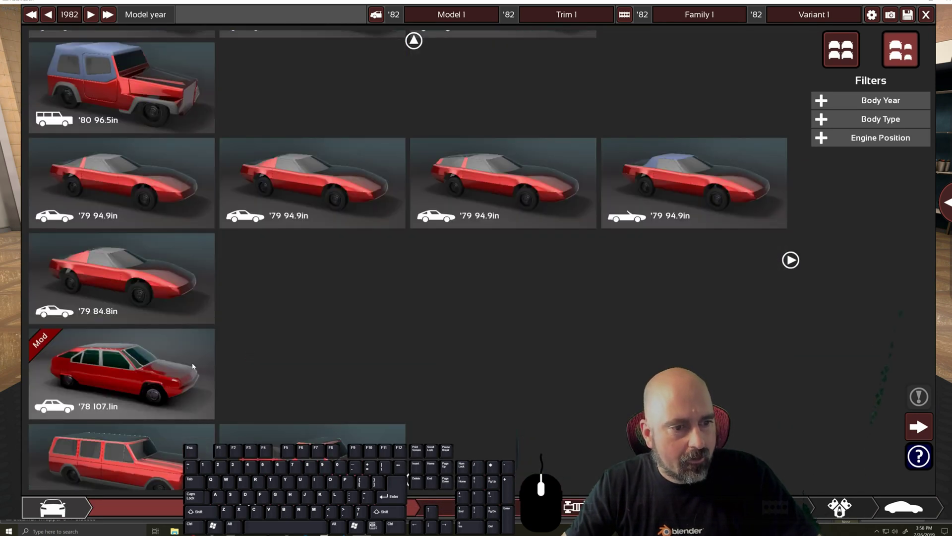
scroll(78, 357, "down", 1)
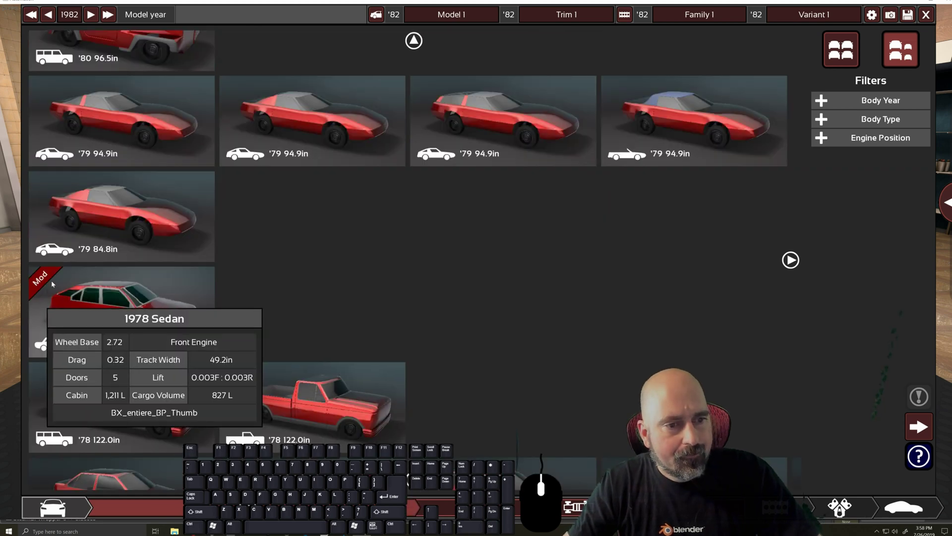
- Choose the modded '78 107.1in sedan as the model body and advance past the chassis setup to the engine family design
left_click(166, 341)
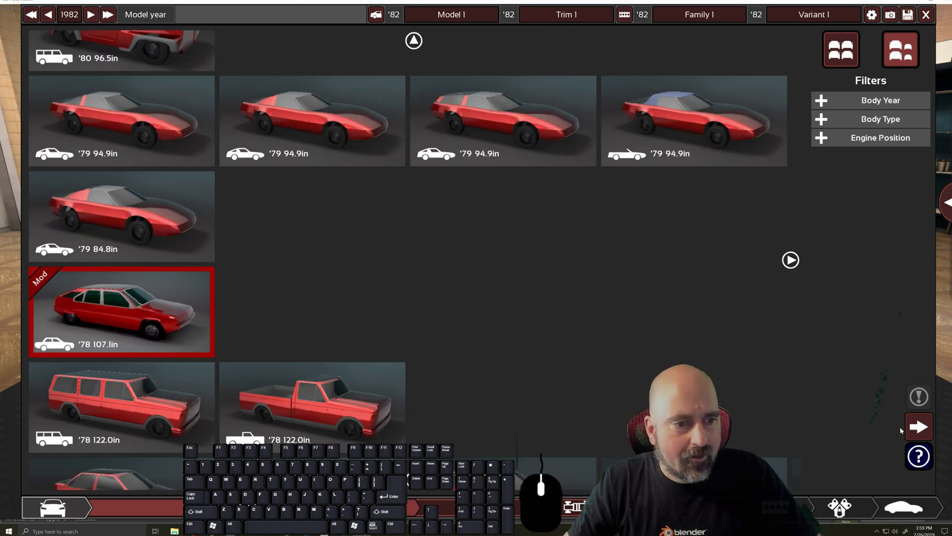
left_click(918, 428)
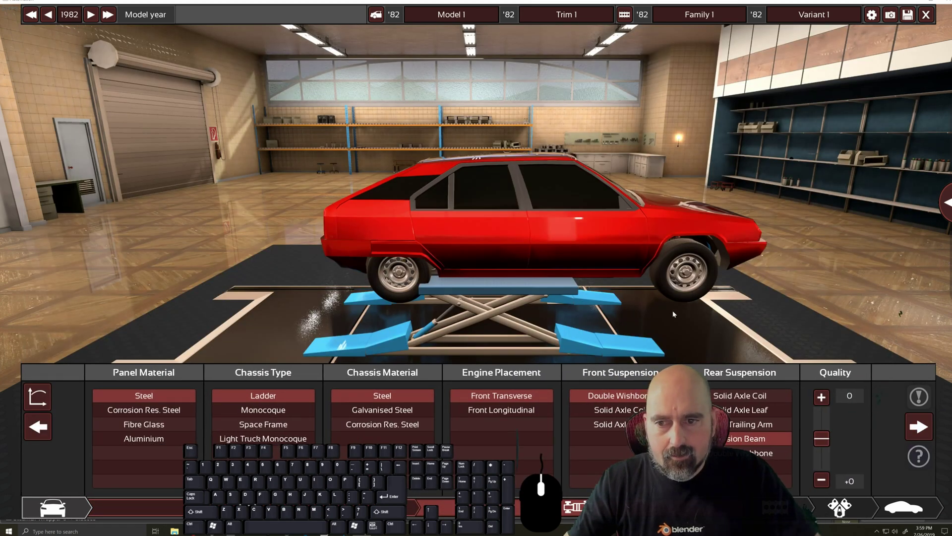
mouse_move(673, 311)
right_mouse_down()
mouse_move(448, 293)
mouse_move(709, 322)
right_mouse_up()
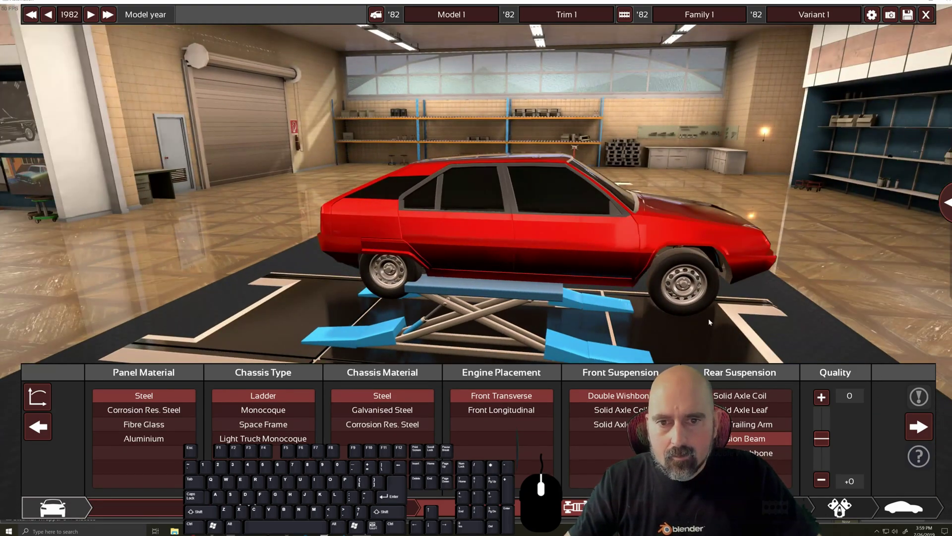
left_click(917, 427)
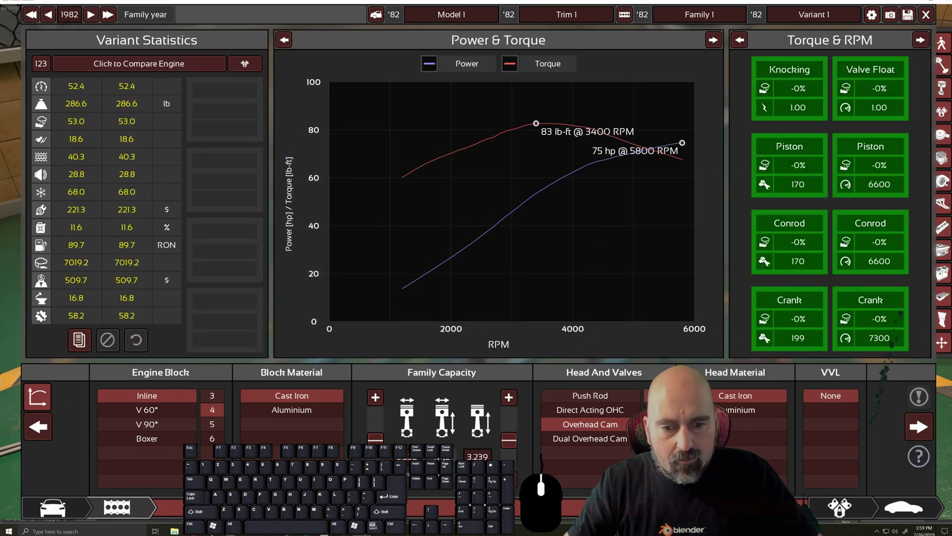
- Hide the graphs, raise the engine family's stroke to 4.094 and show the engine size chart
left_click(40, 398)
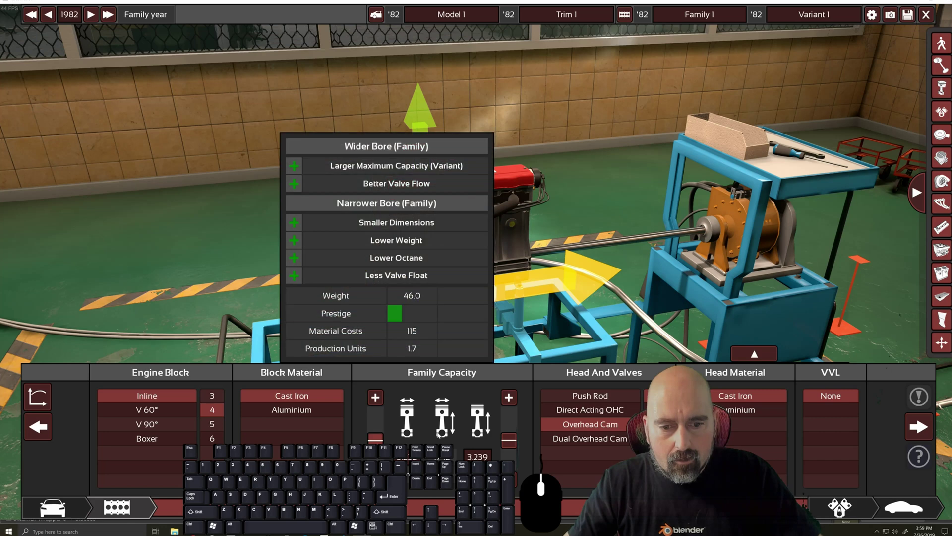
left_click_drag(509, 440, 511, 417)
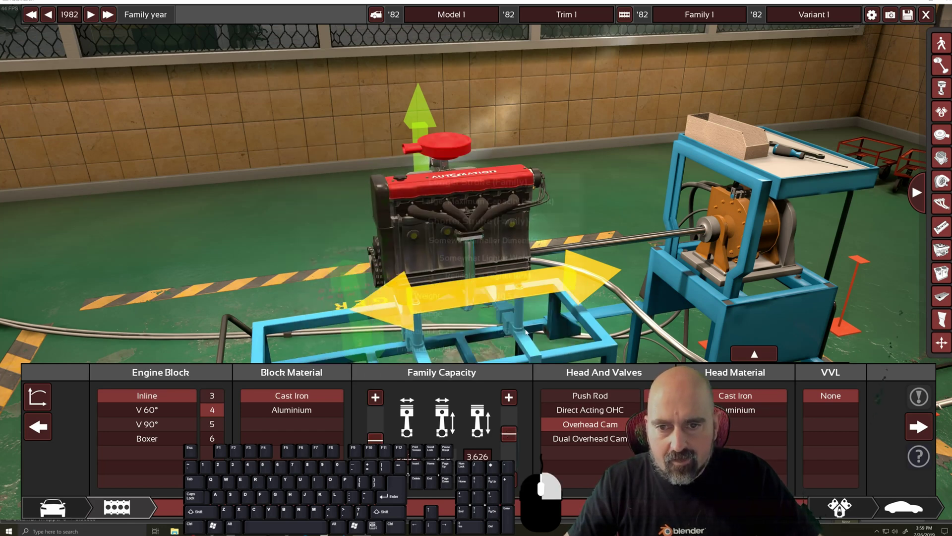
right_click_drag(545, 327, 561, 284)
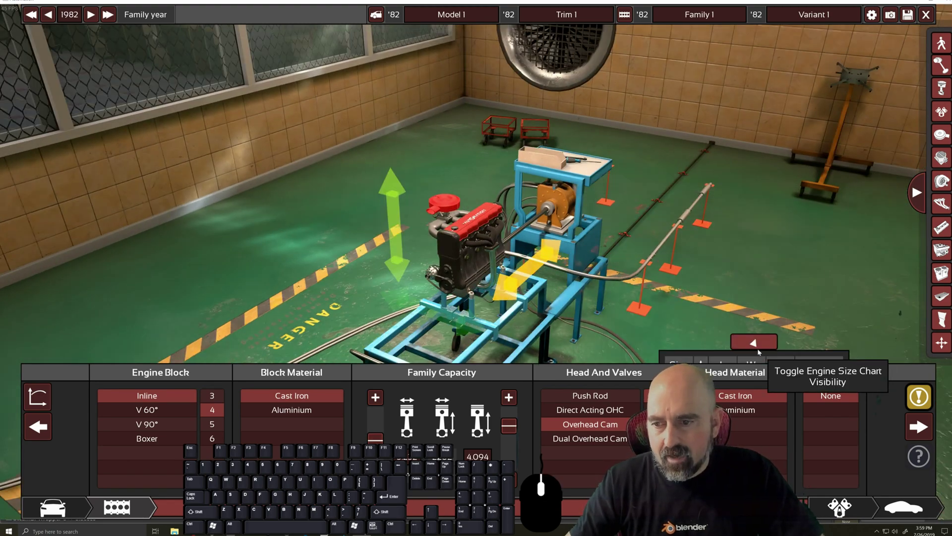
left_click(755, 354)
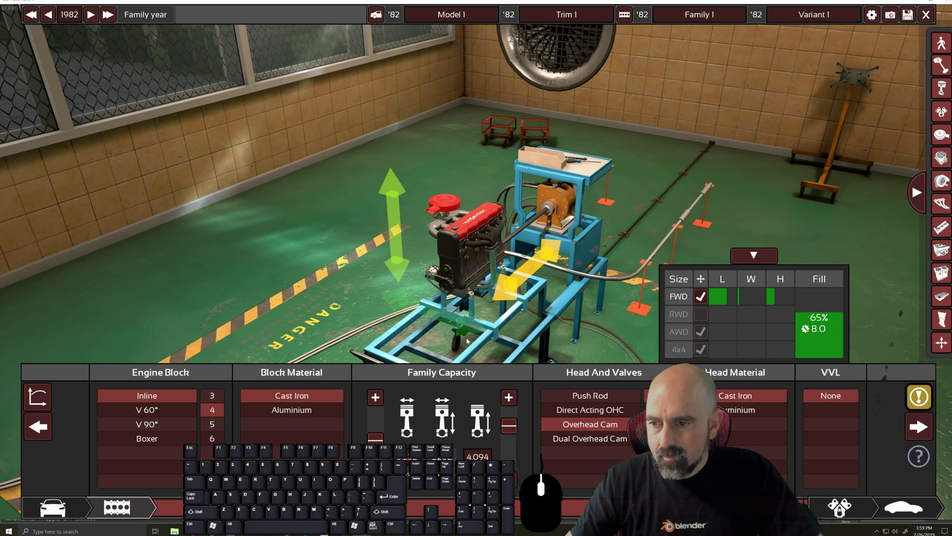
scroll(479, 329, "up", 3)
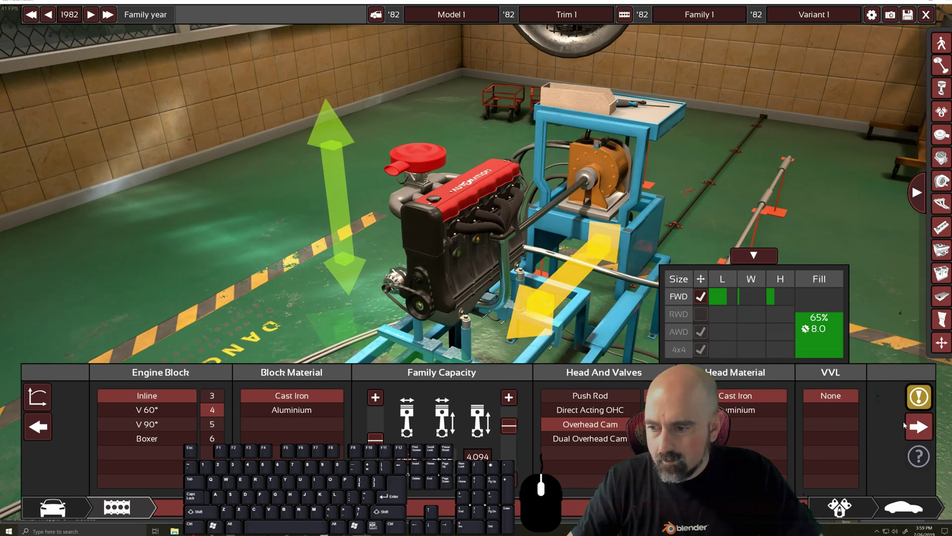
- Advance through the engine variant and its testing page to the trim body selection
left_click(918, 426)
left_click(45, 403)
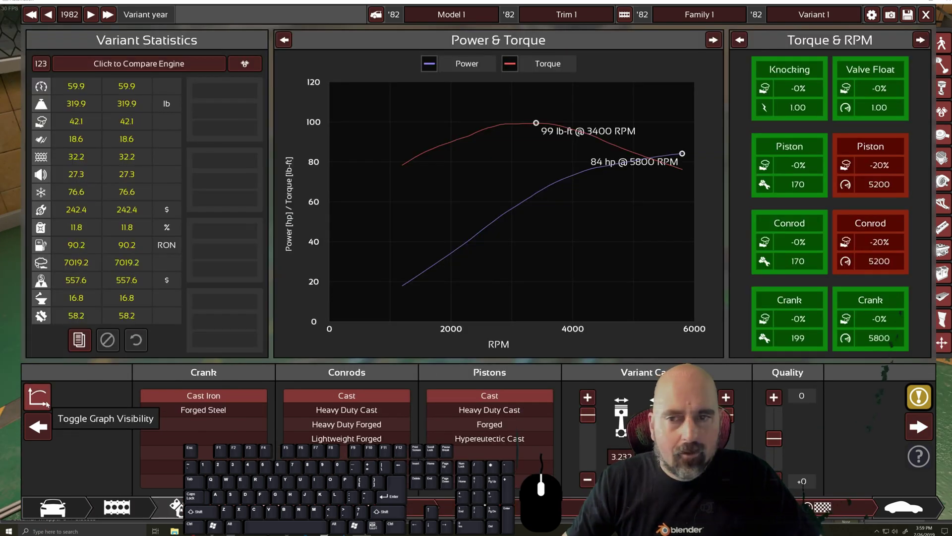
left_click(834, 508)
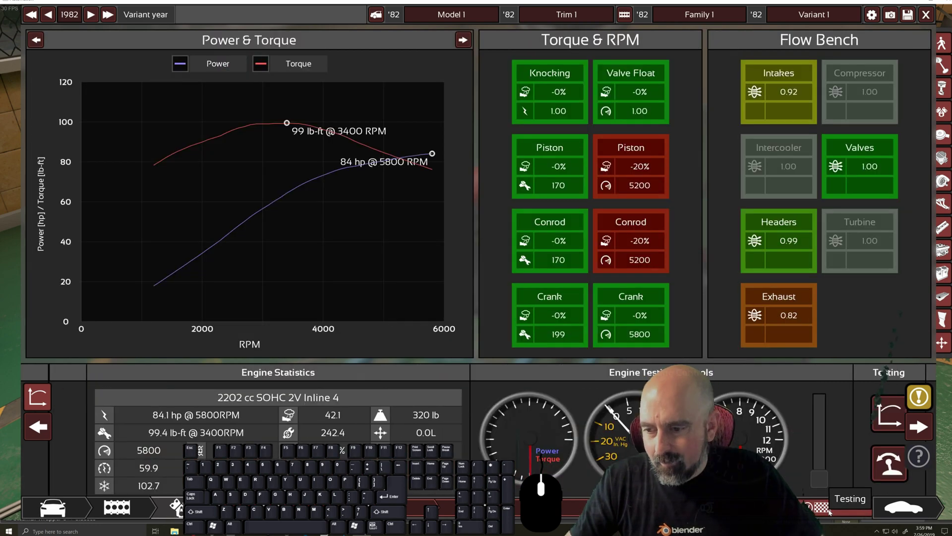
left_click(920, 428)
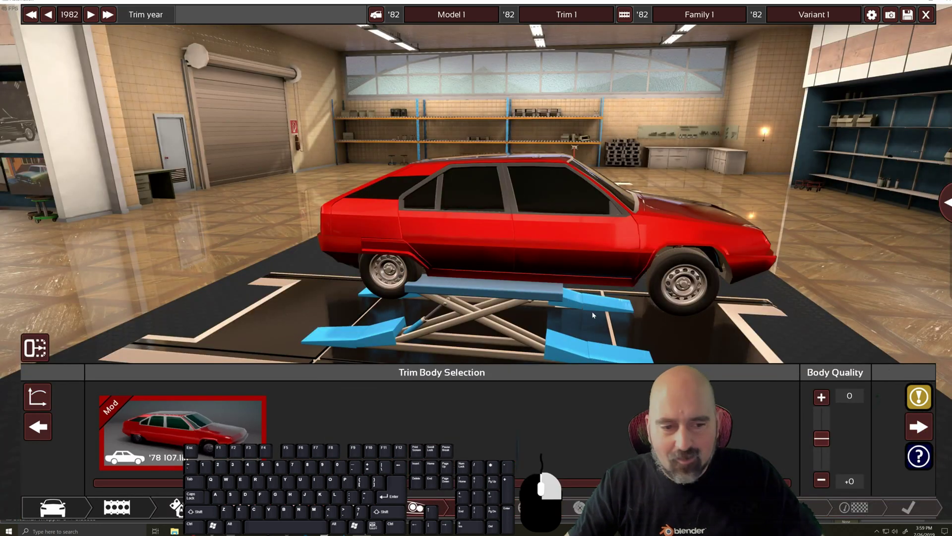
- Test the body's morphing by reshaping the front bumper and moving the windscreen pillar forward
left_click_drag(592, 314, 496, 315)
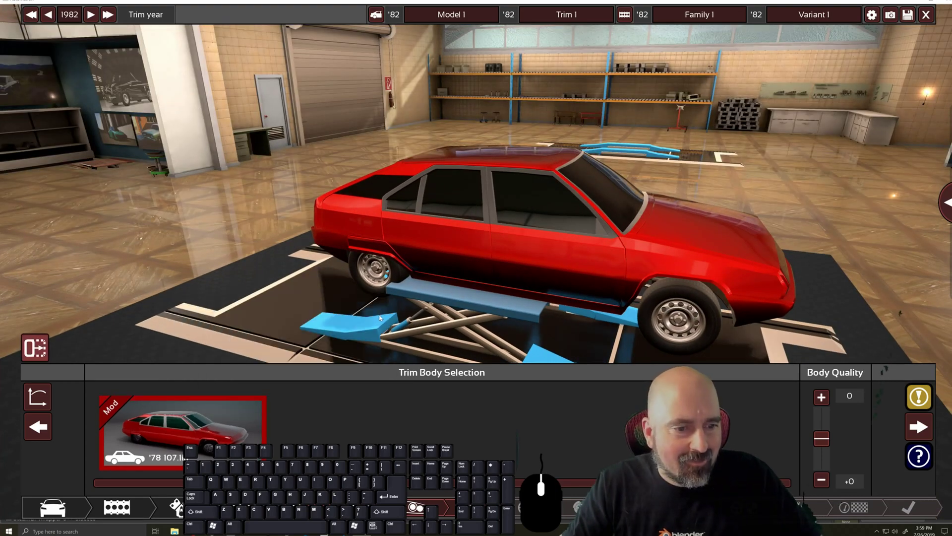
right_click_drag(298, 318, 363, 318)
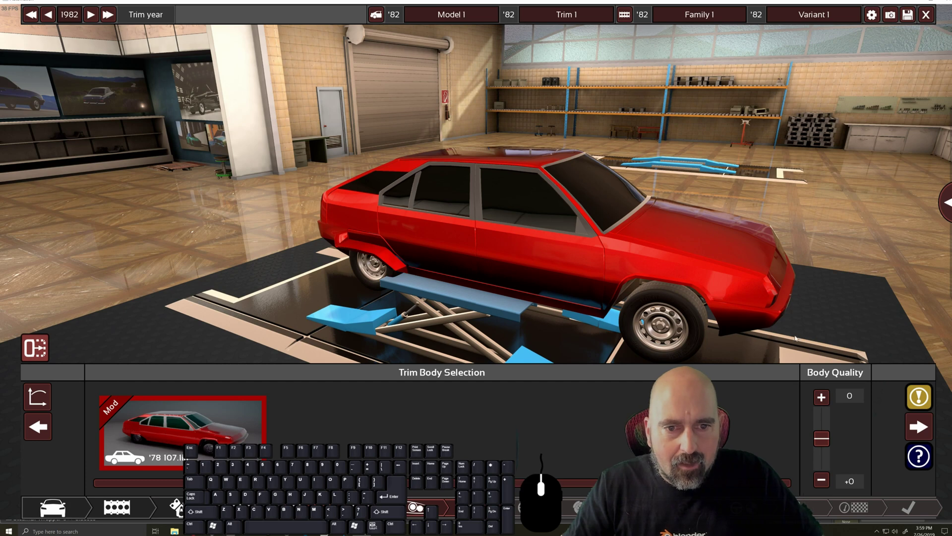
left_click_drag(787, 303, 820, 313)
left_click(552, 191)
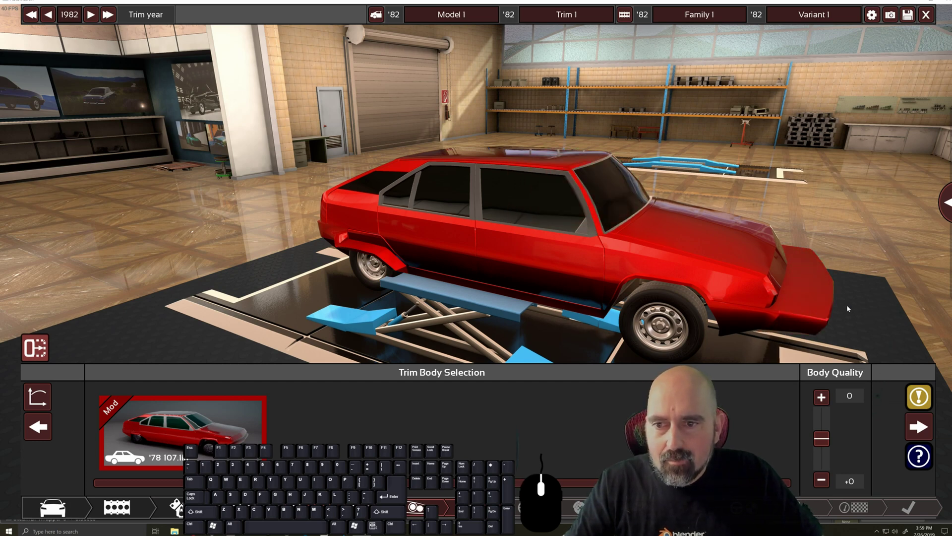
left_click_drag(826, 301, 439, 258)
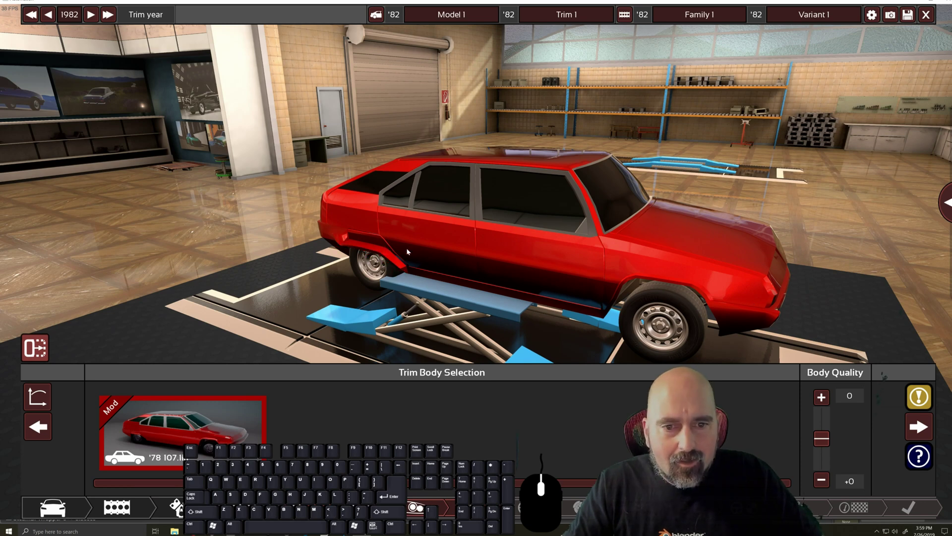
- Place mirrored copies of the mesh vent on the front door, the front fender, the nose and the front bumper
middle_click_drag(518, 286, 427, 257)
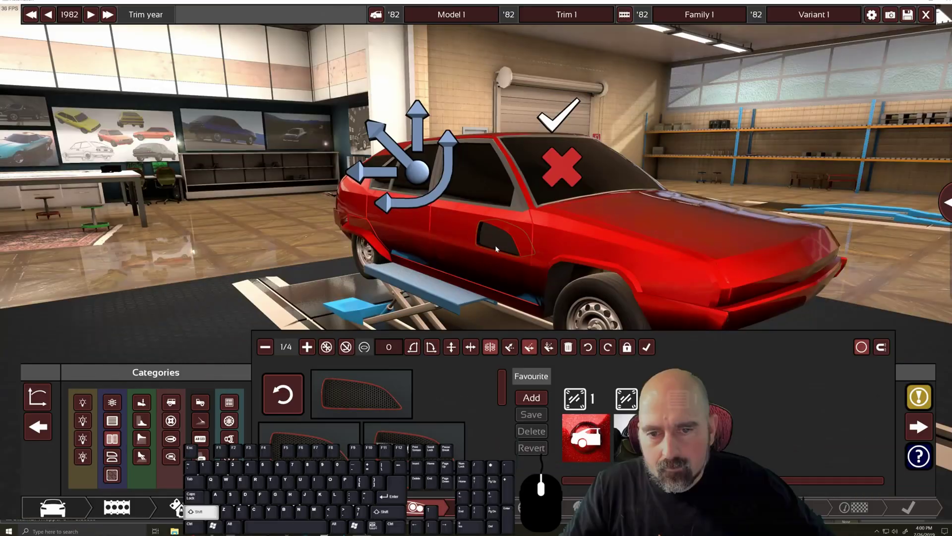
left_click_drag(496, 249, 620, 248)
middle_click_drag(620, 248, 543, 280)
left_click_drag(562, 243, 507, 210)
left_click_drag(449, 230, 448, 289)
right_click_drag(448, 290, 327, 257)
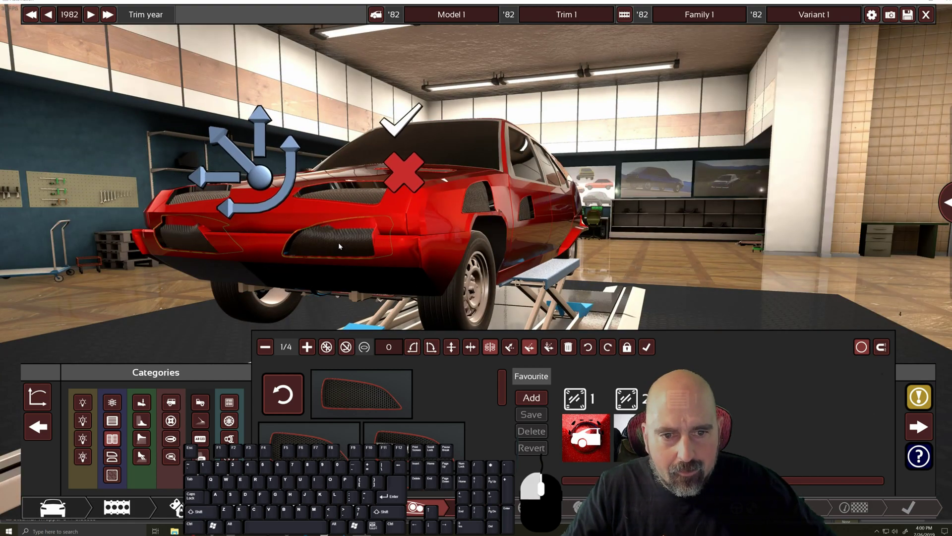
- Place further copies of the mesh vent on the hood, the rear door and the roof to check how the body takes fixtures
right_click_drag(338, 242, 499, 242)
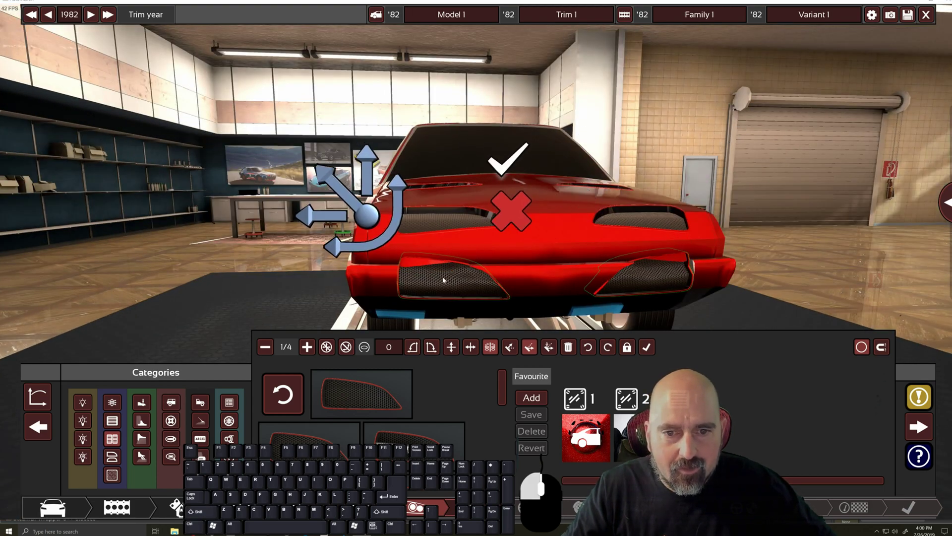
right_click_drag(443, 268, 591, 270)
left_click(591, 270)
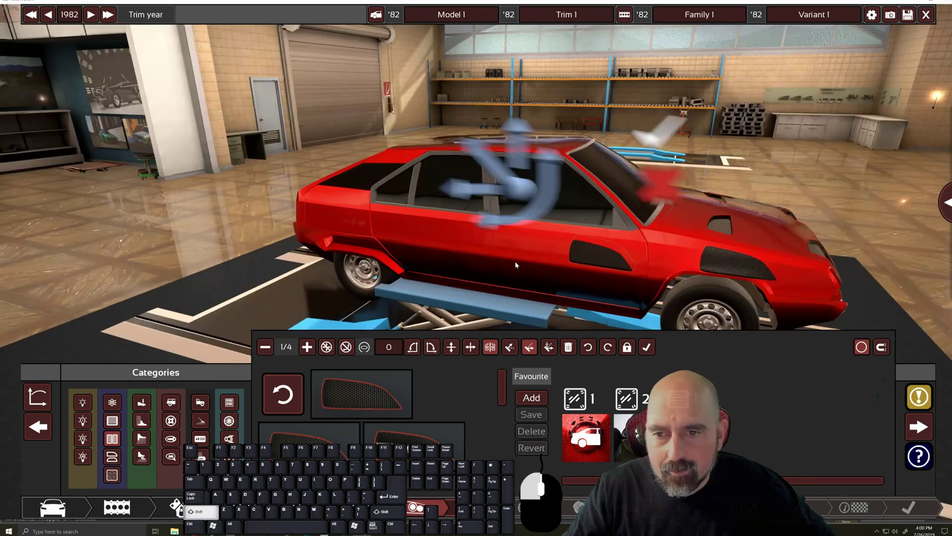
right_click_drag(515, 260, 594, 239)
right_click_drag(528, 247, 495, 248)
left_click(396, 238, "shift")
right_click_drag(396, 238, 535, 289)
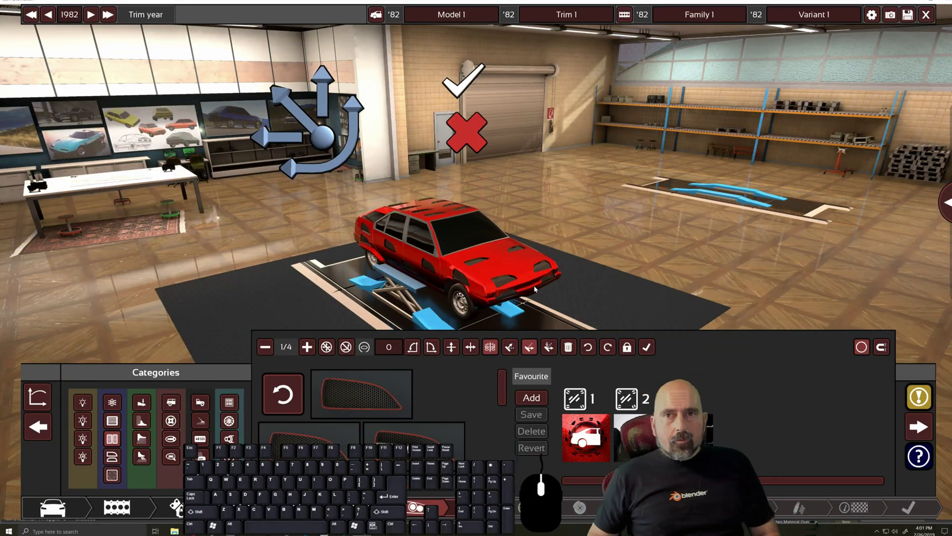